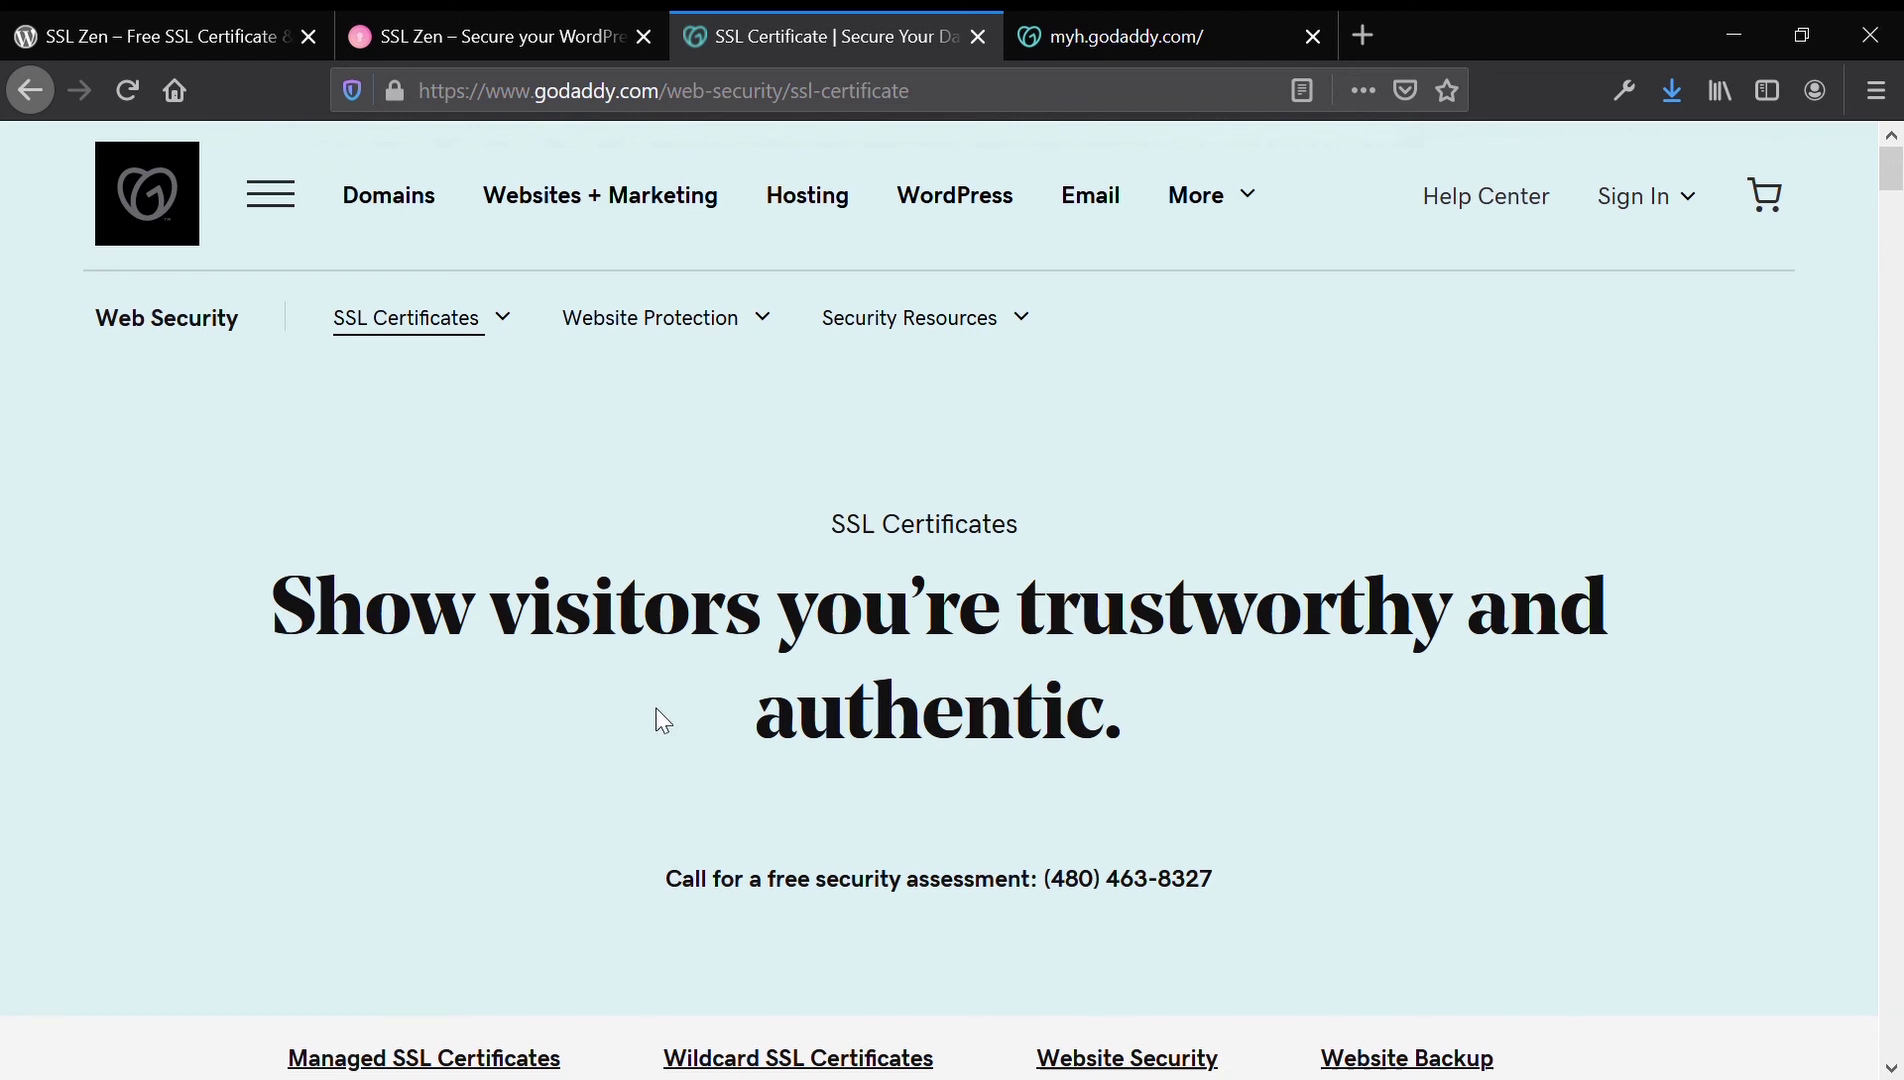
Step: Scroll through GoDaddy's SSL certificate plans, priced from $63.99/yr
scroll(663, 720, down, 7)
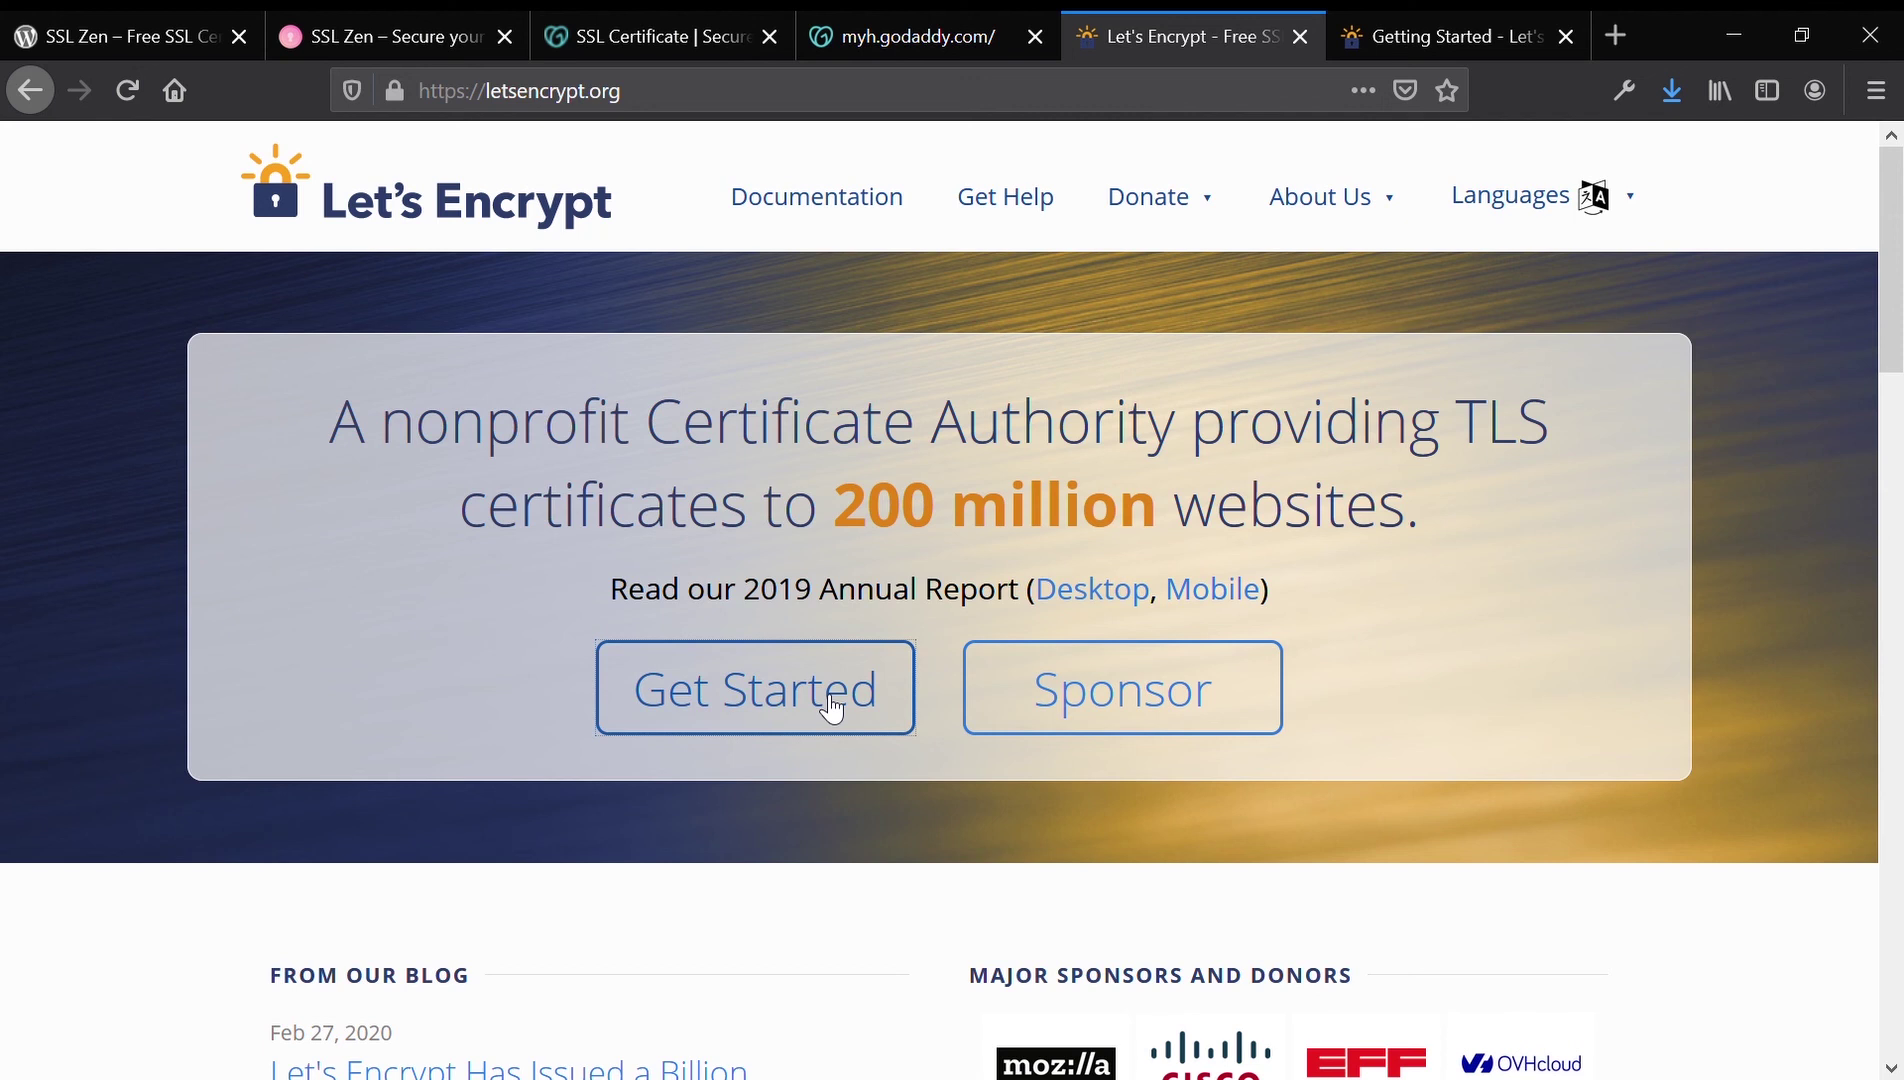
Step: Look over the Let's Encrypt blog and sponsors, then return to the GoDaddy SSL tab
scroll(832, 708, down, 5)
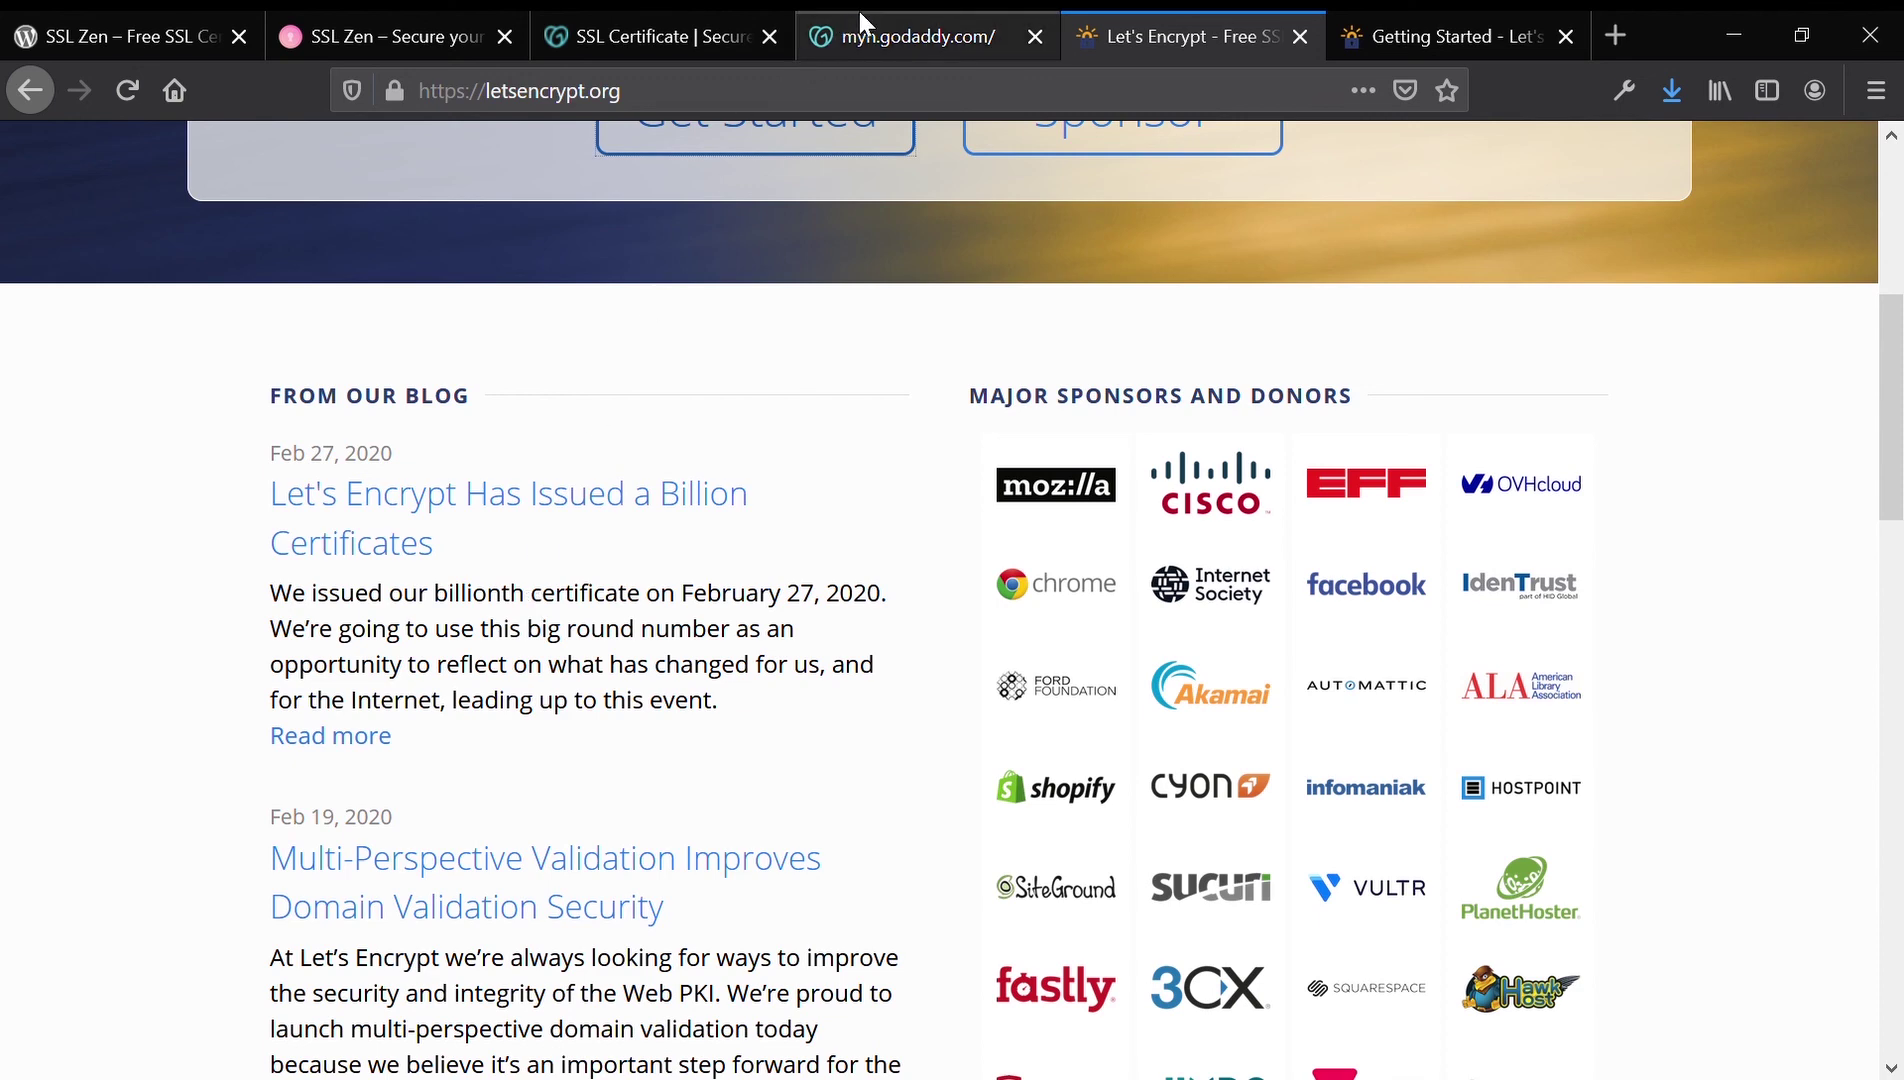
click(683, 10)
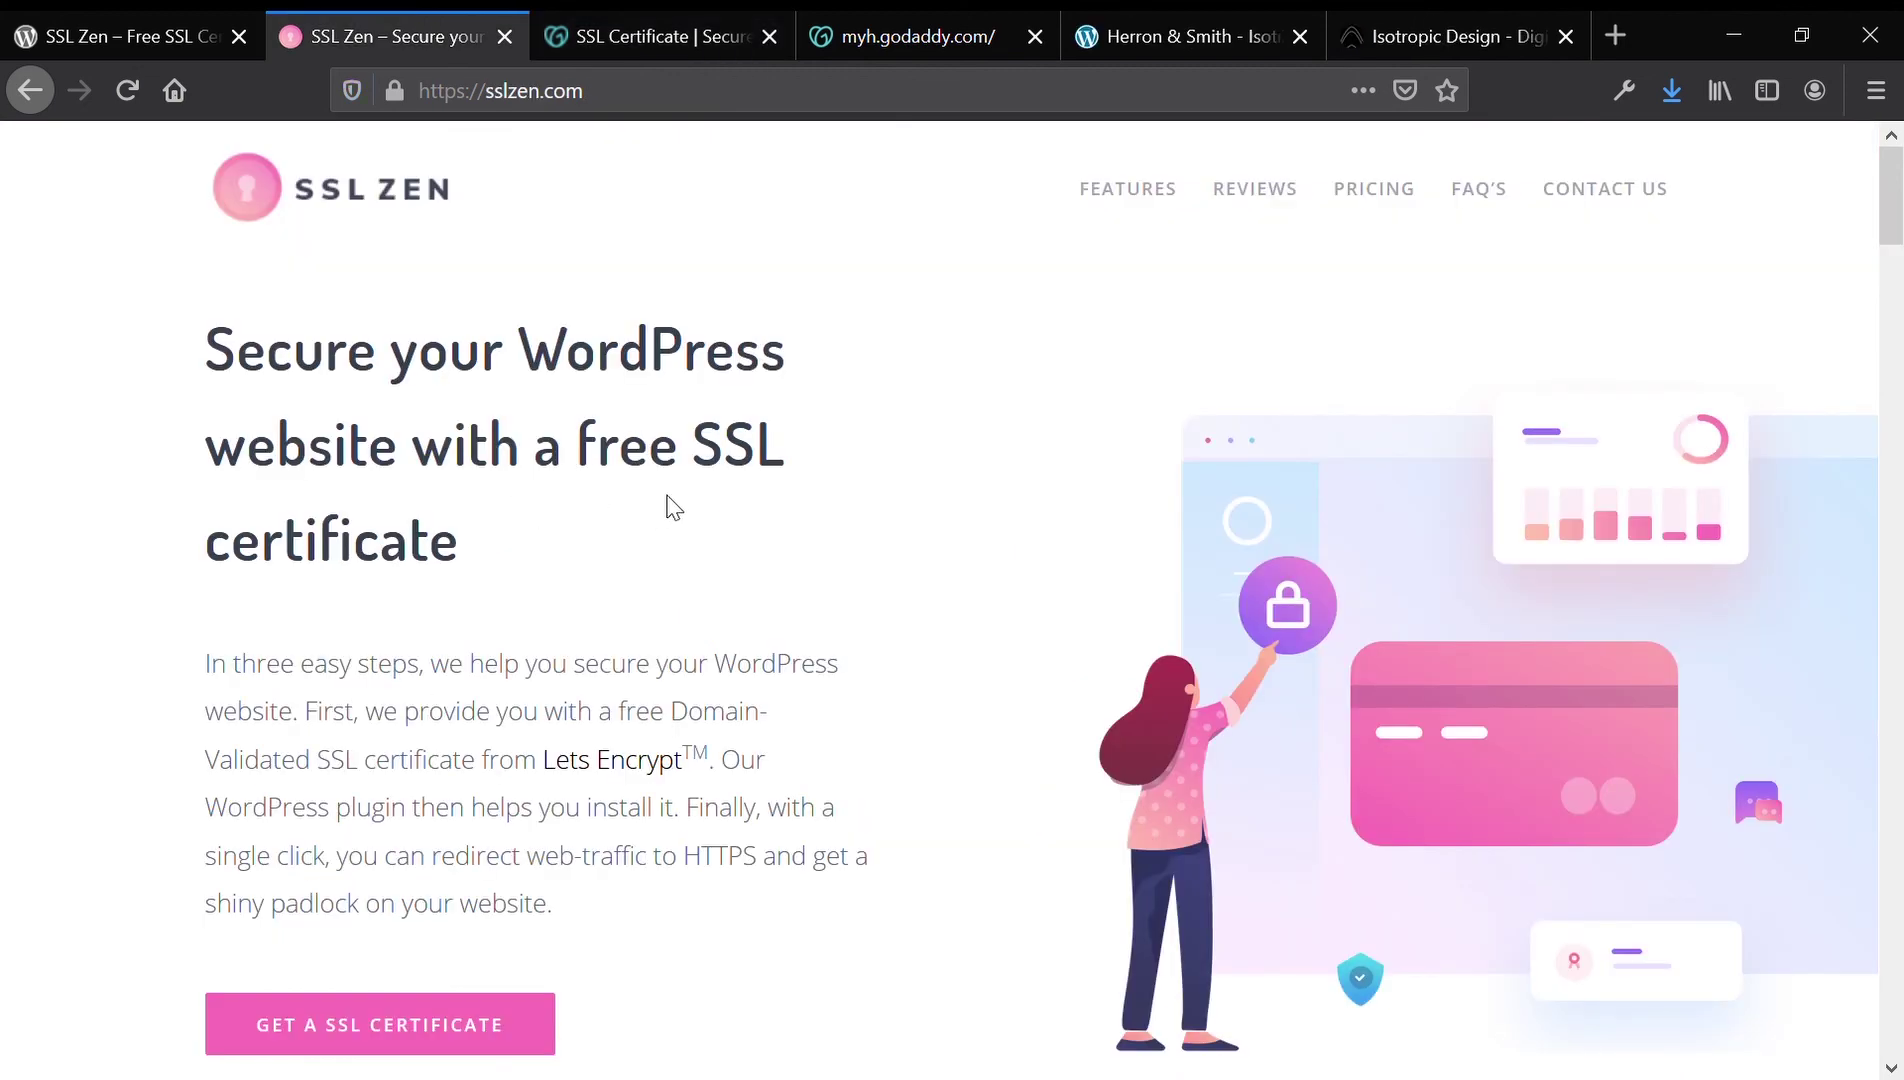
Step: Scroll through sslzen.com's HTTPS and padlock feature sections
scroll(670, 505, down, 10)
scroll(672, 507, down, 3)
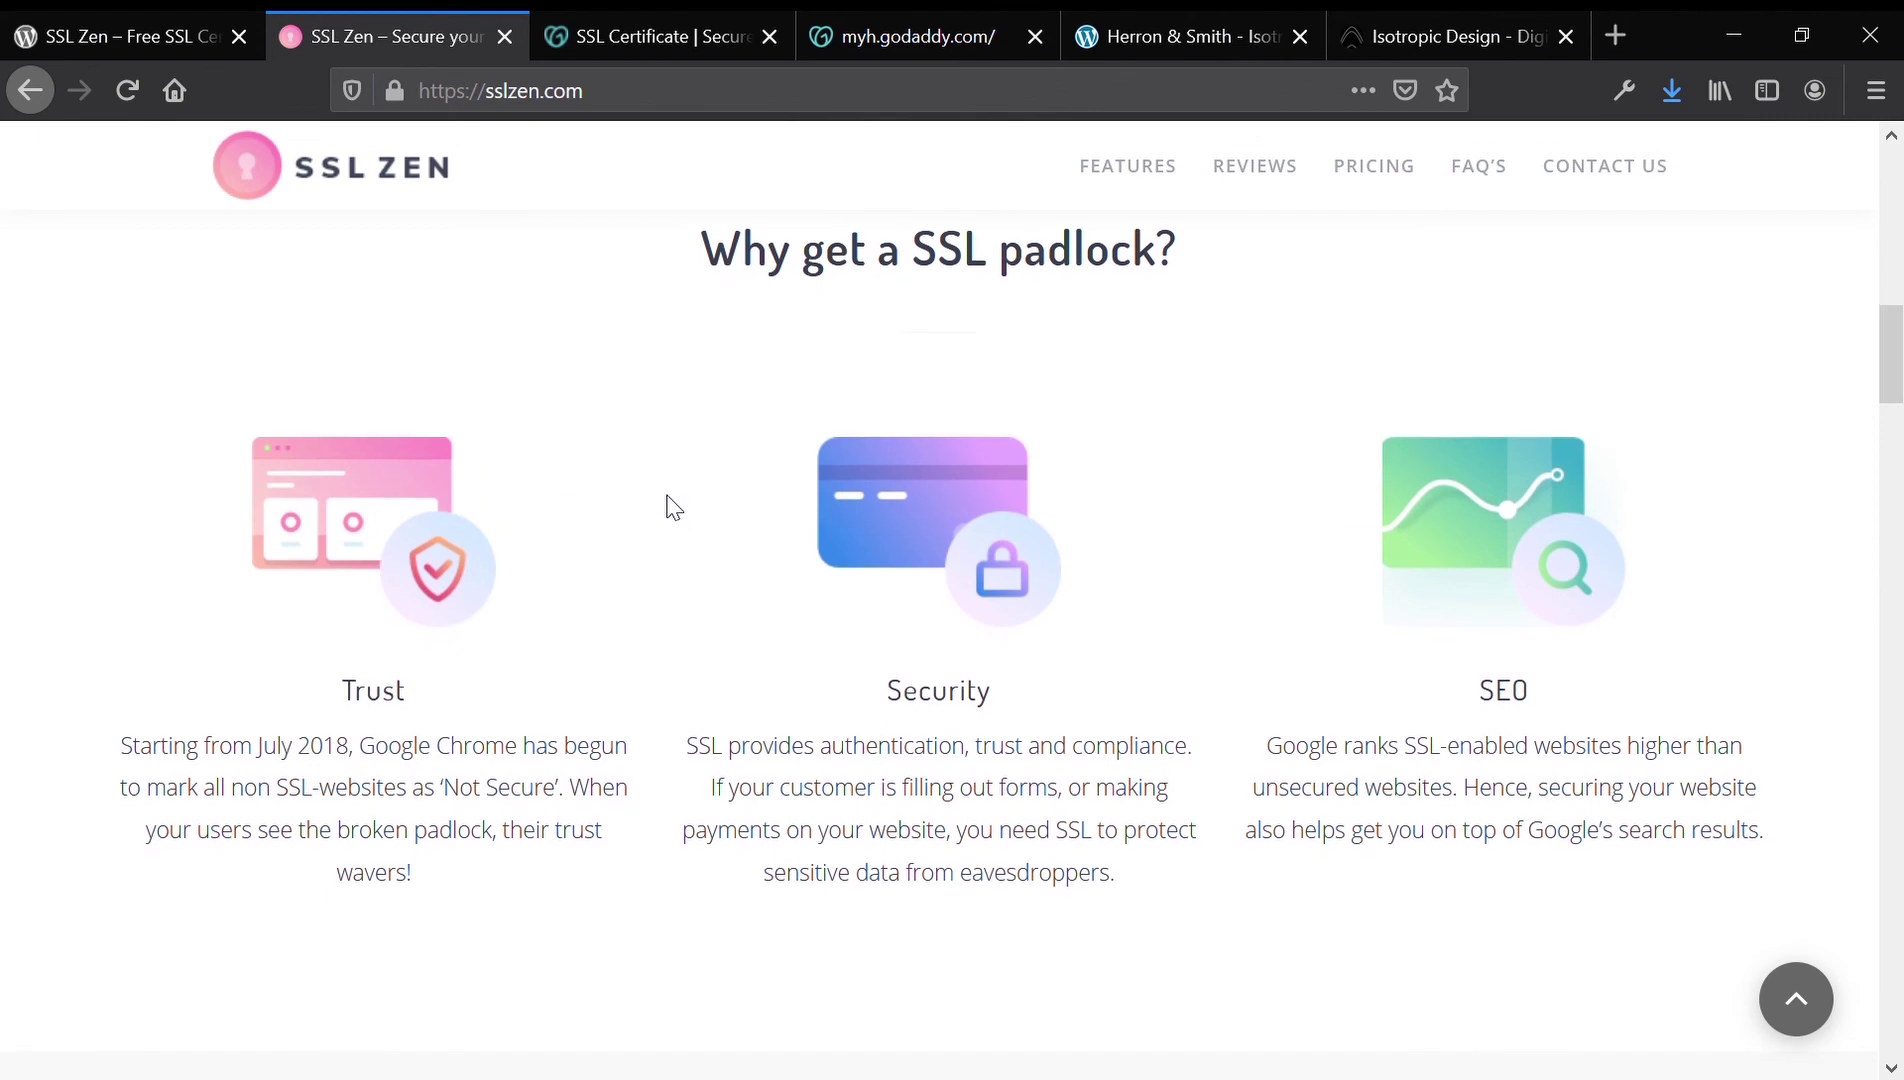
scroll(672, 507, up, 10)
scroll(672, 507, down, 4)
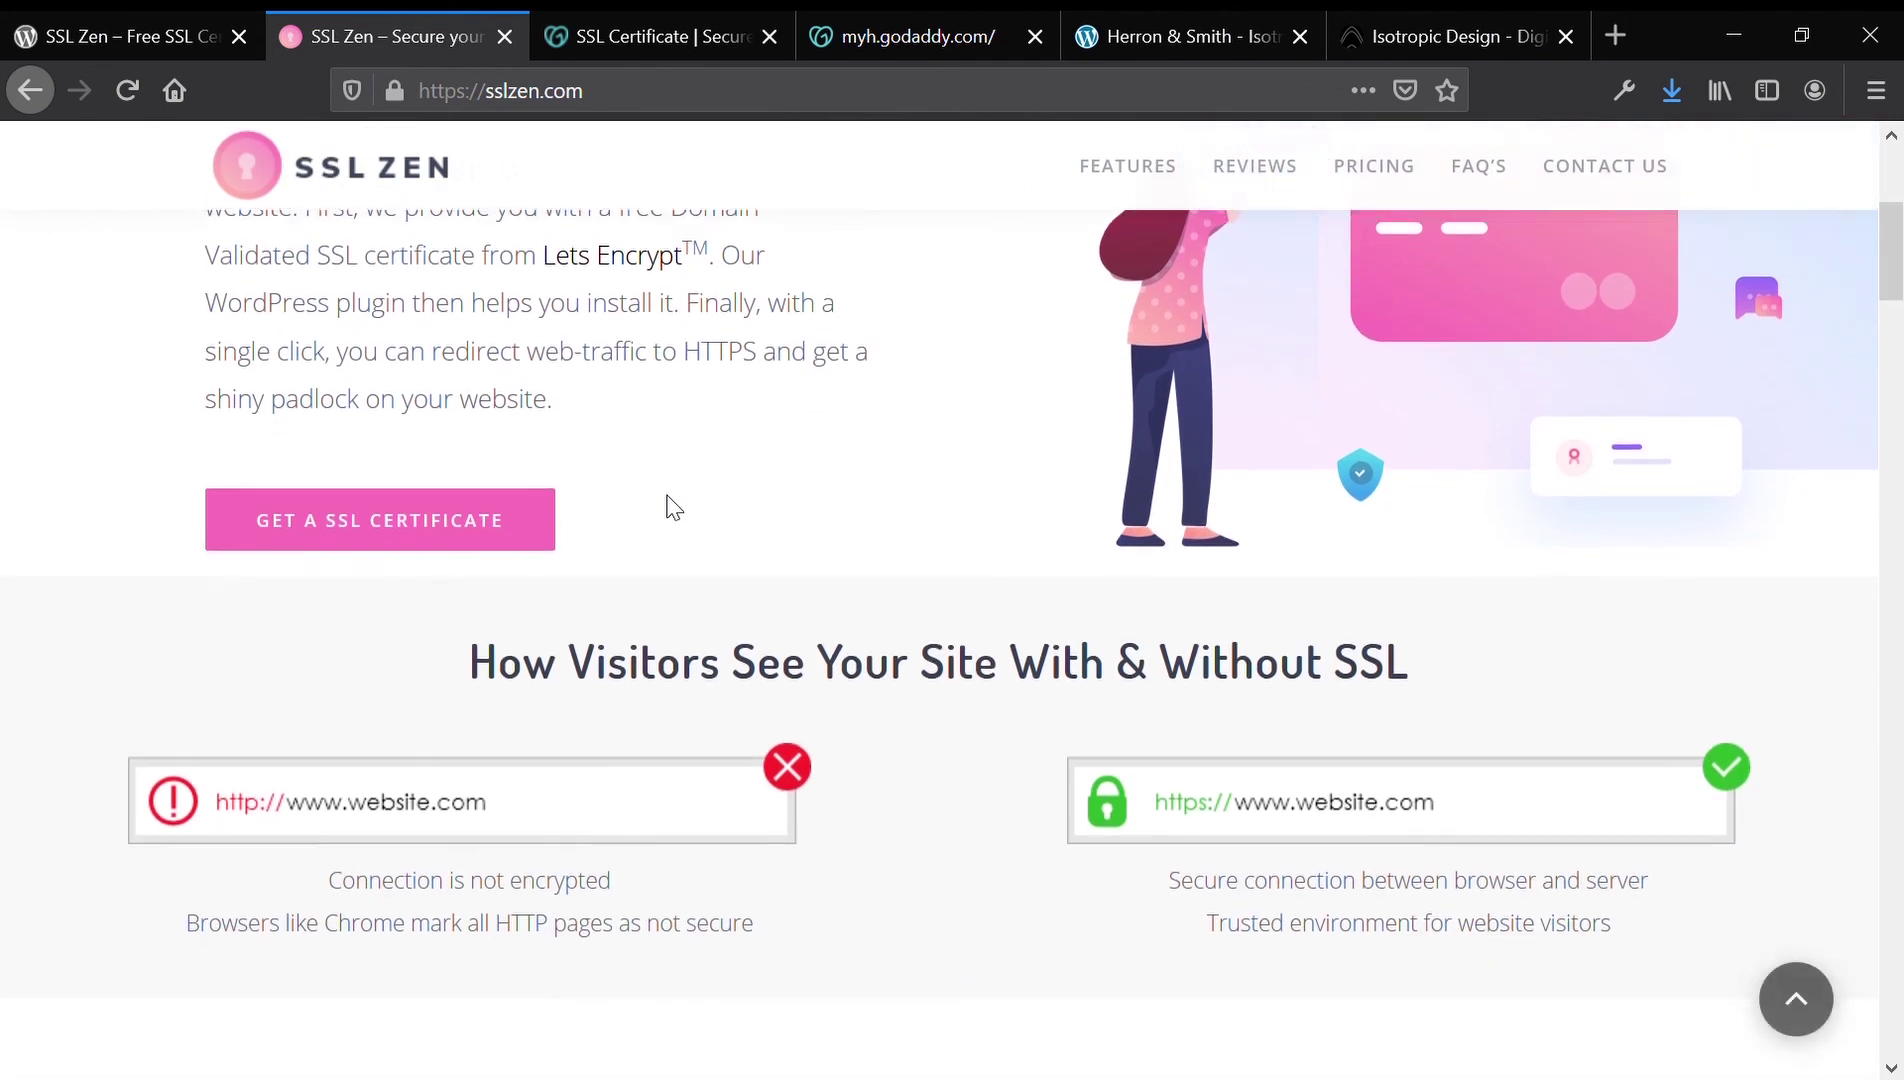
scroll(675, 507, down, 2)
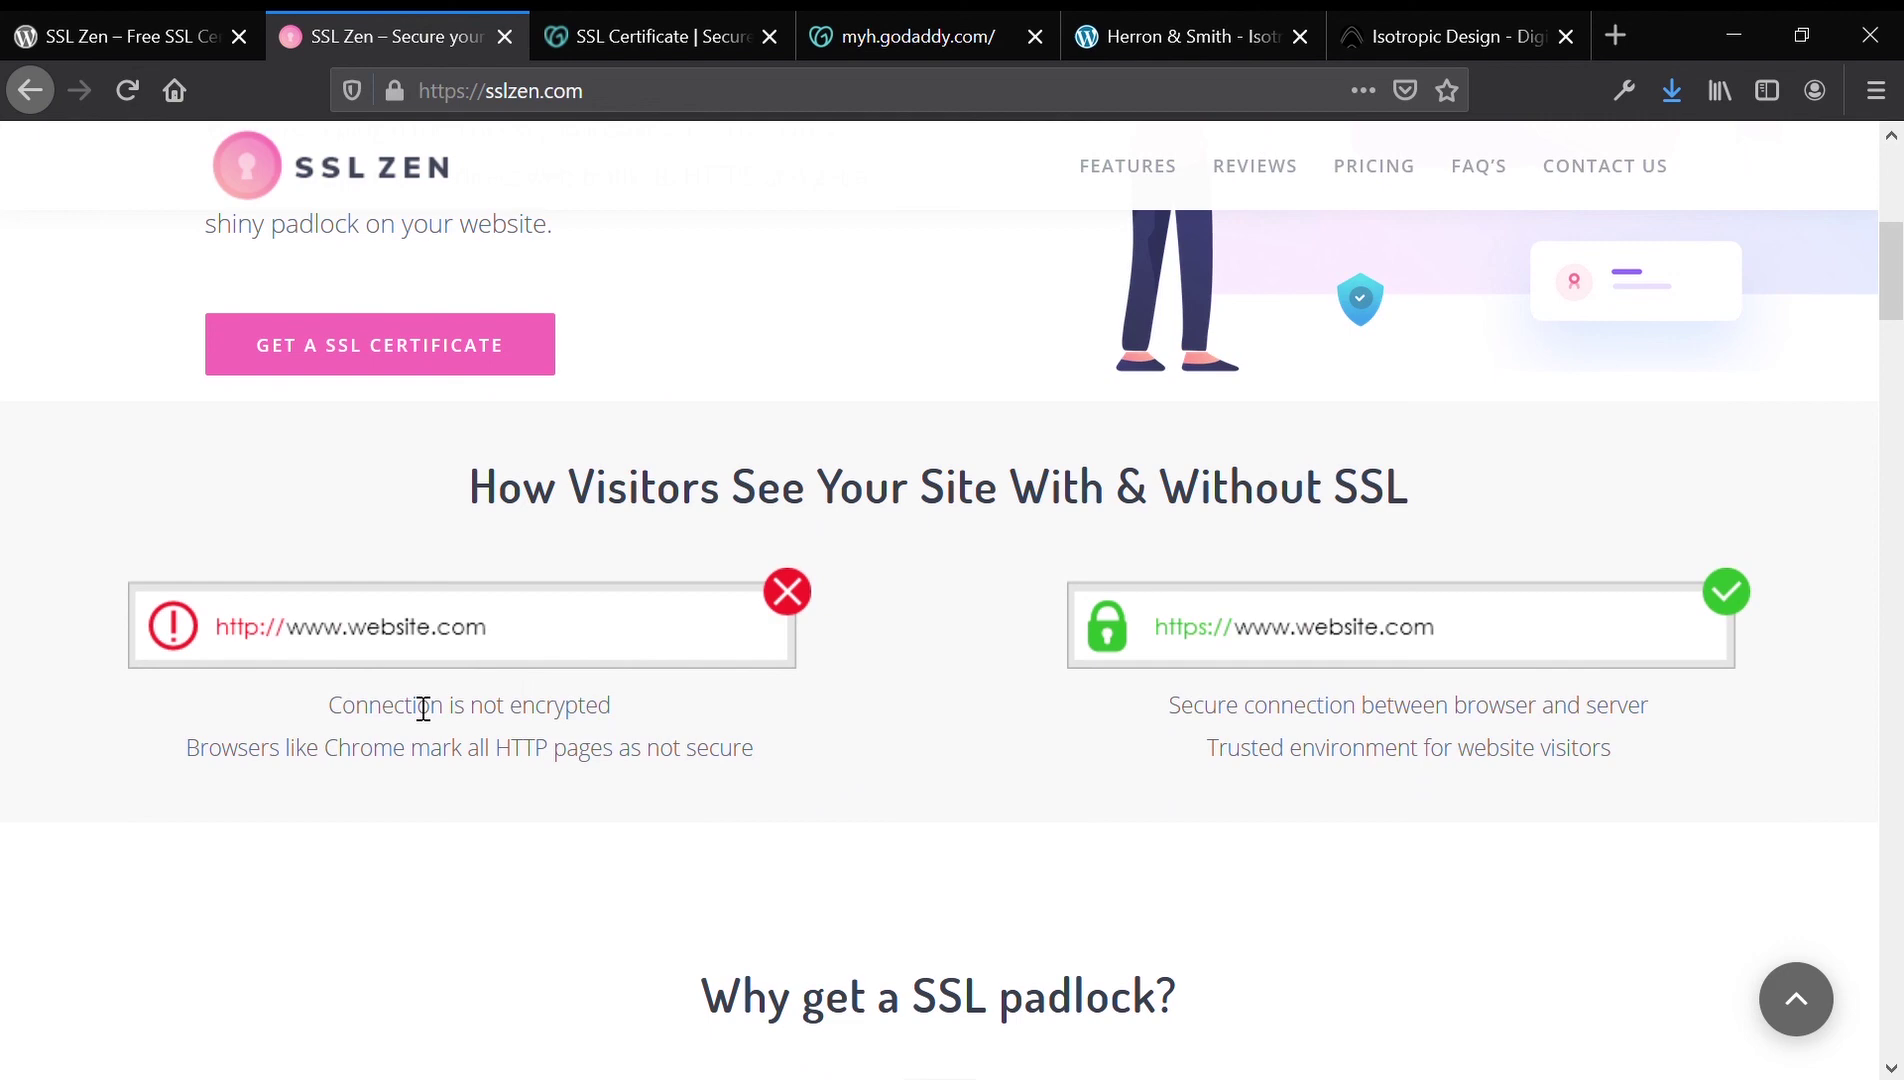
scroll(228, 579, down, 1)
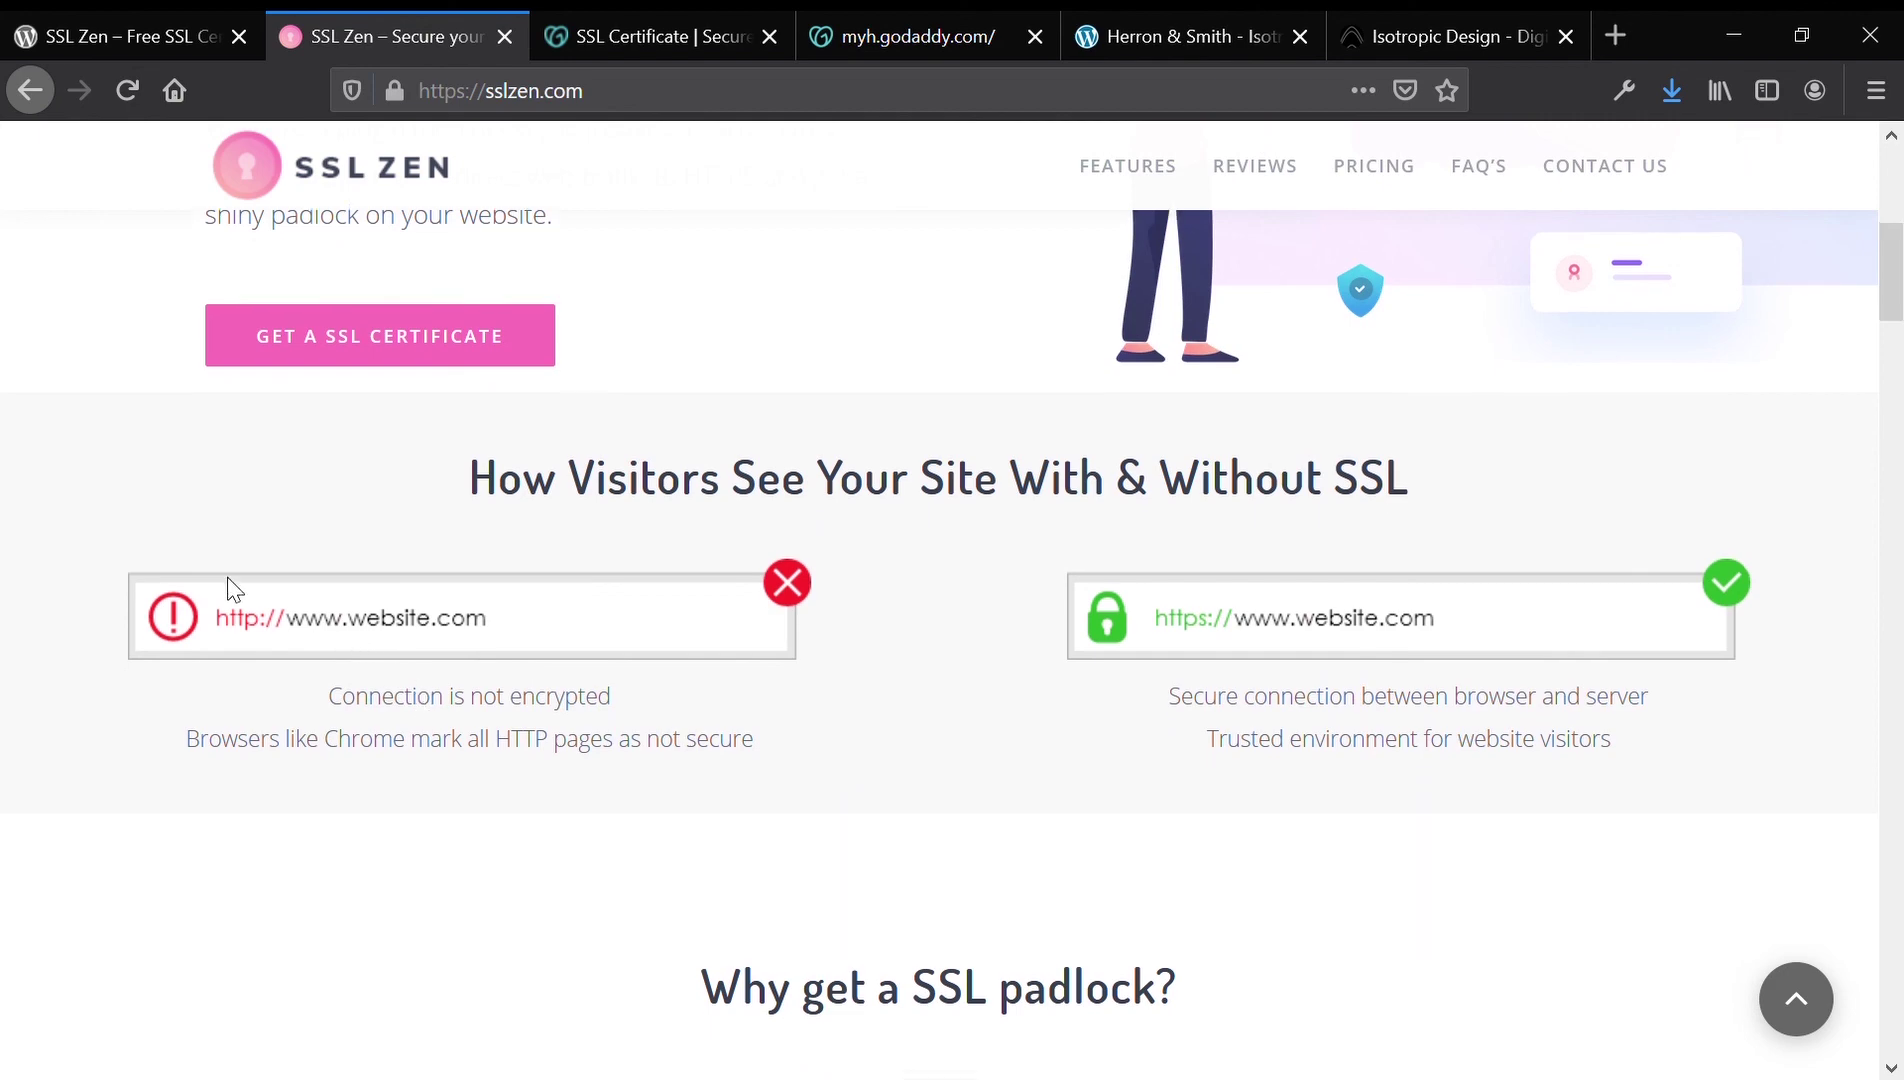
scroll(229, 587, down, 5)
scroll(642, 650, down, 1)
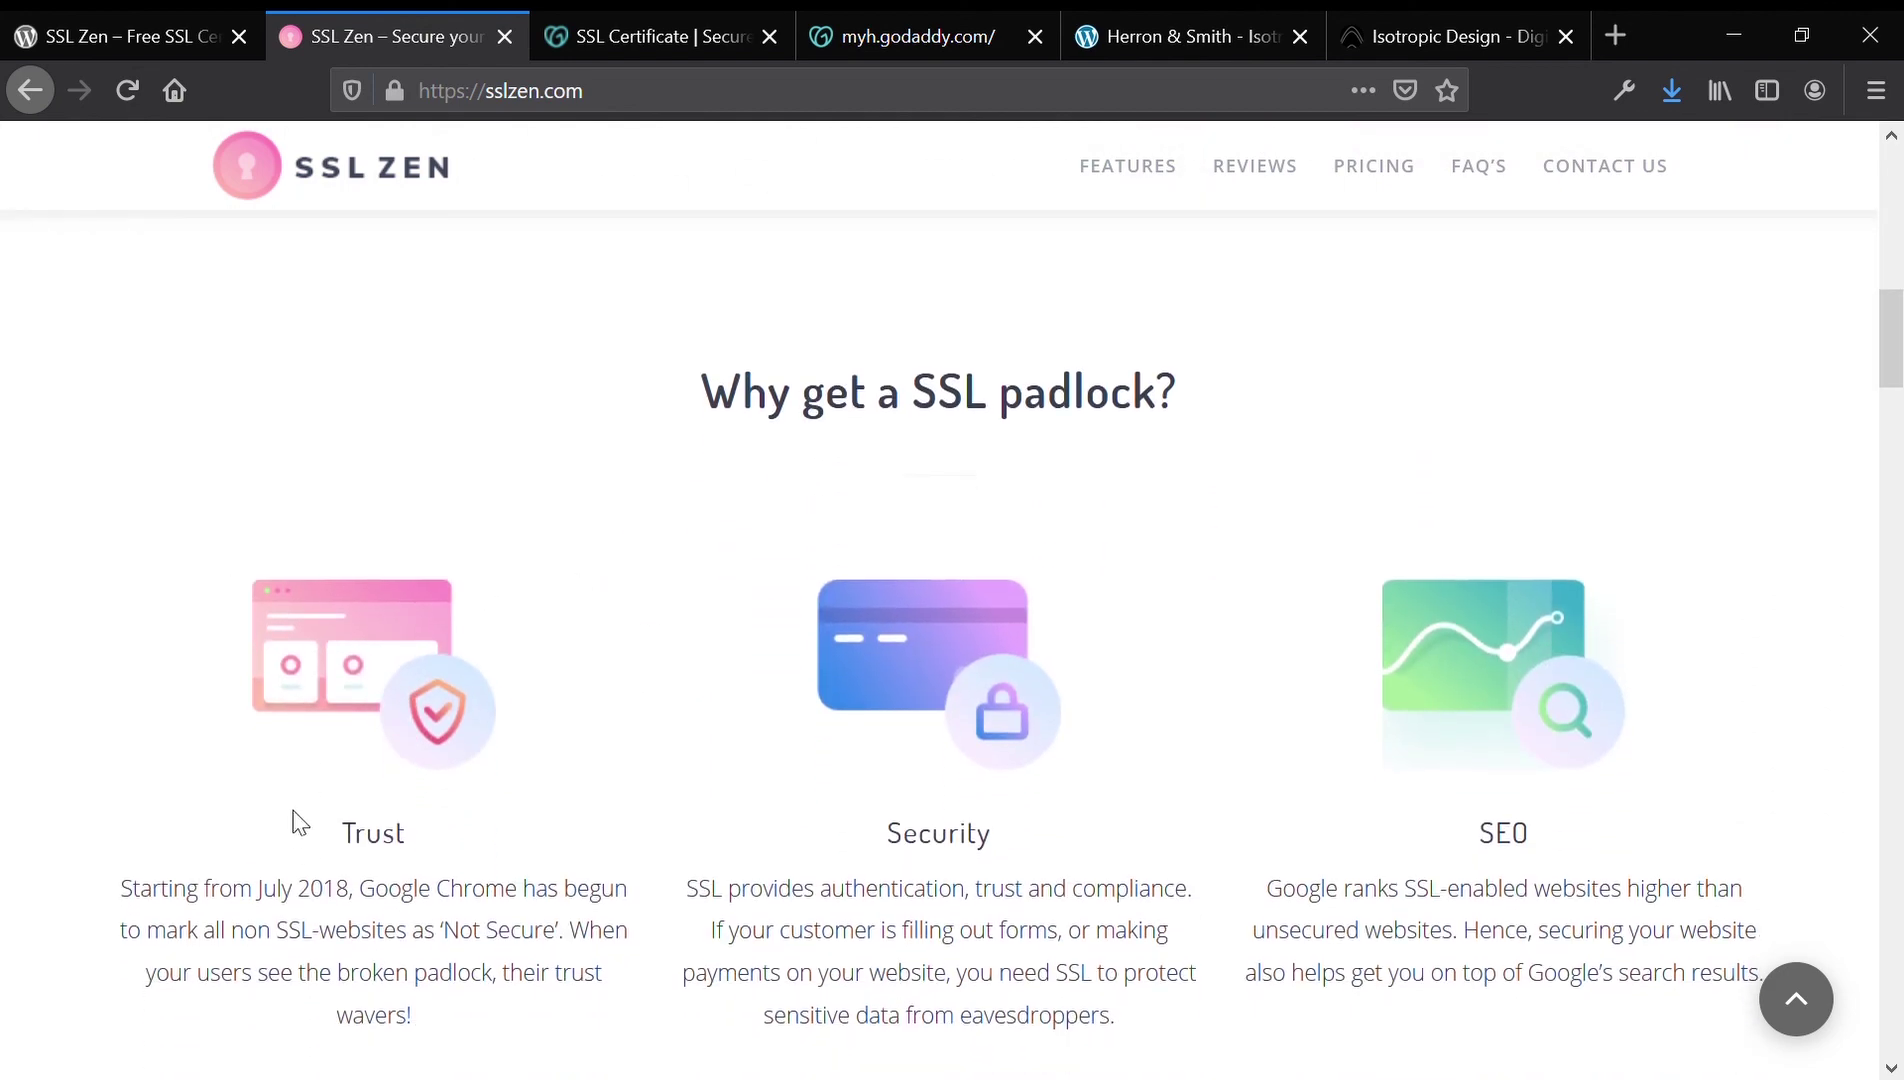
scroll(744, 850, down, 8)
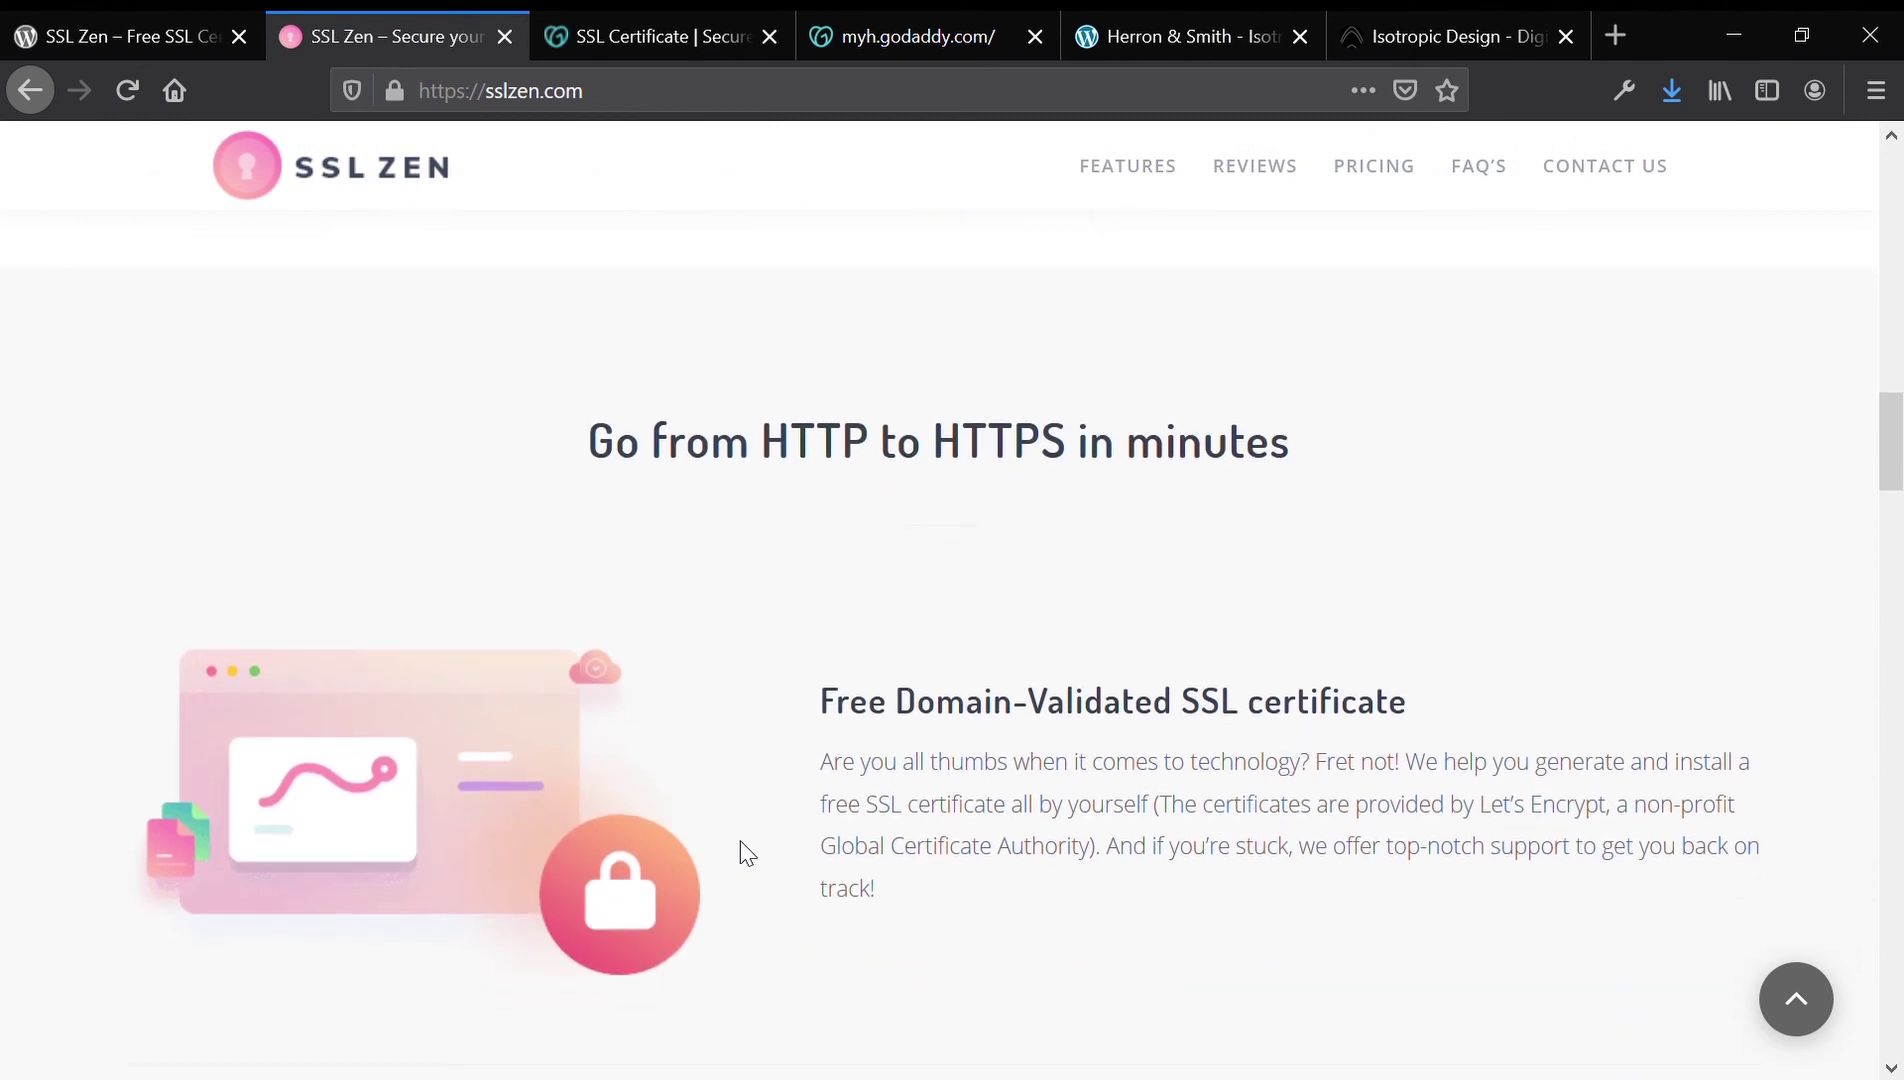
scroll(744, 852, down, 7)
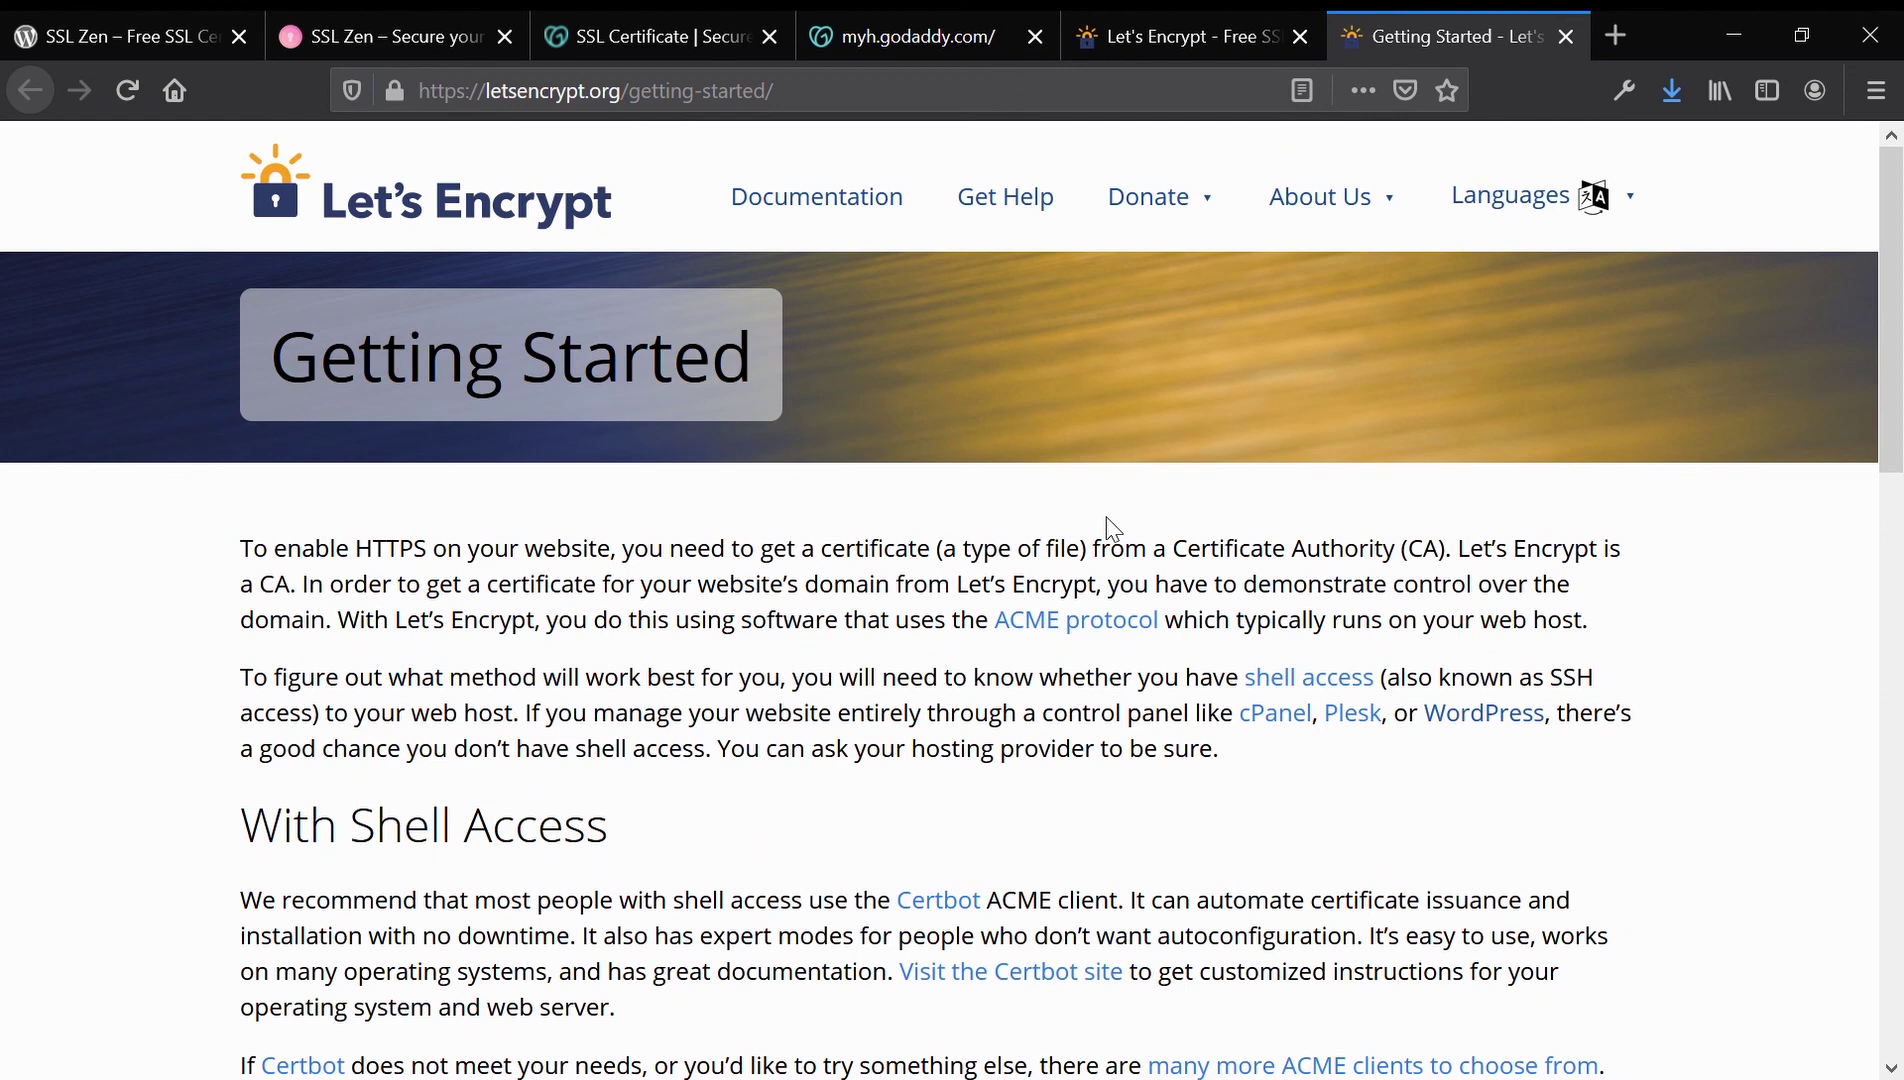
Step: Bring up the SSL Zen plugin page on wordpress.org and read its description
click(328, 20)
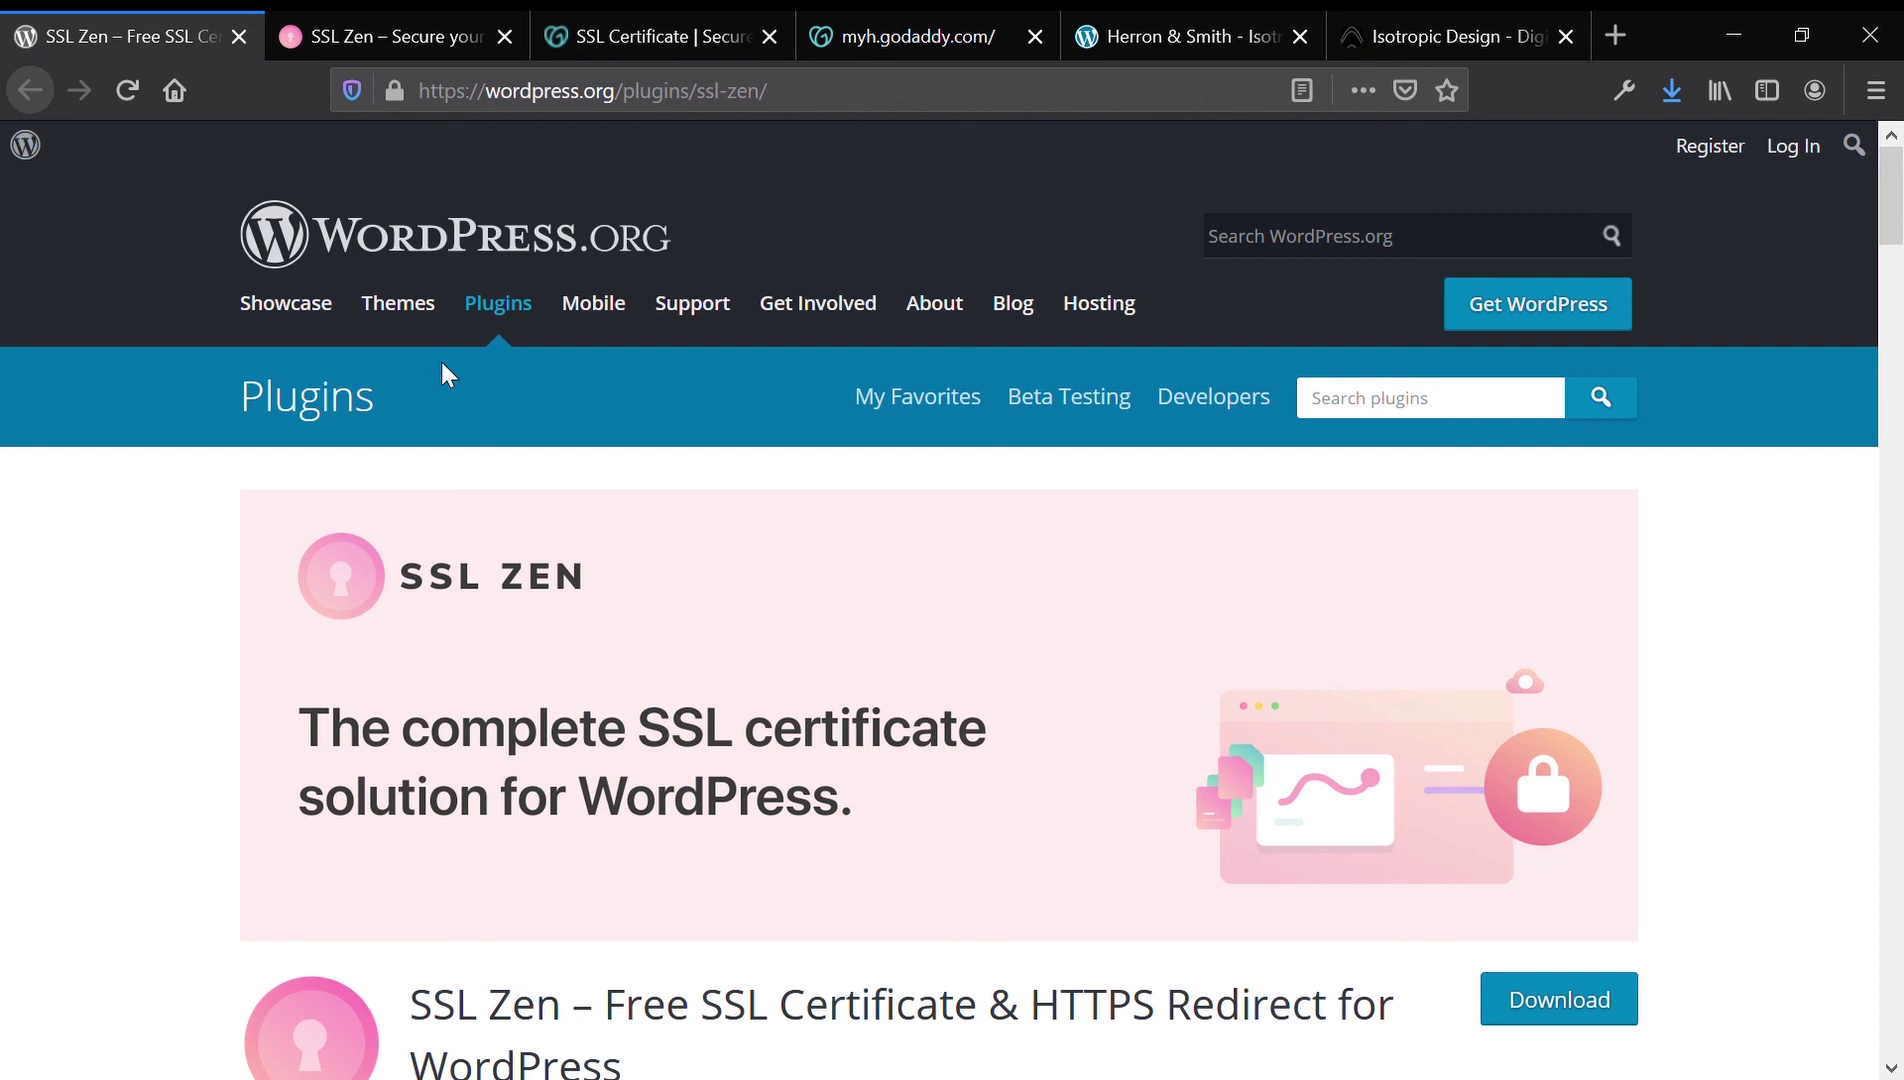
scroll(618, 755, down, 2)
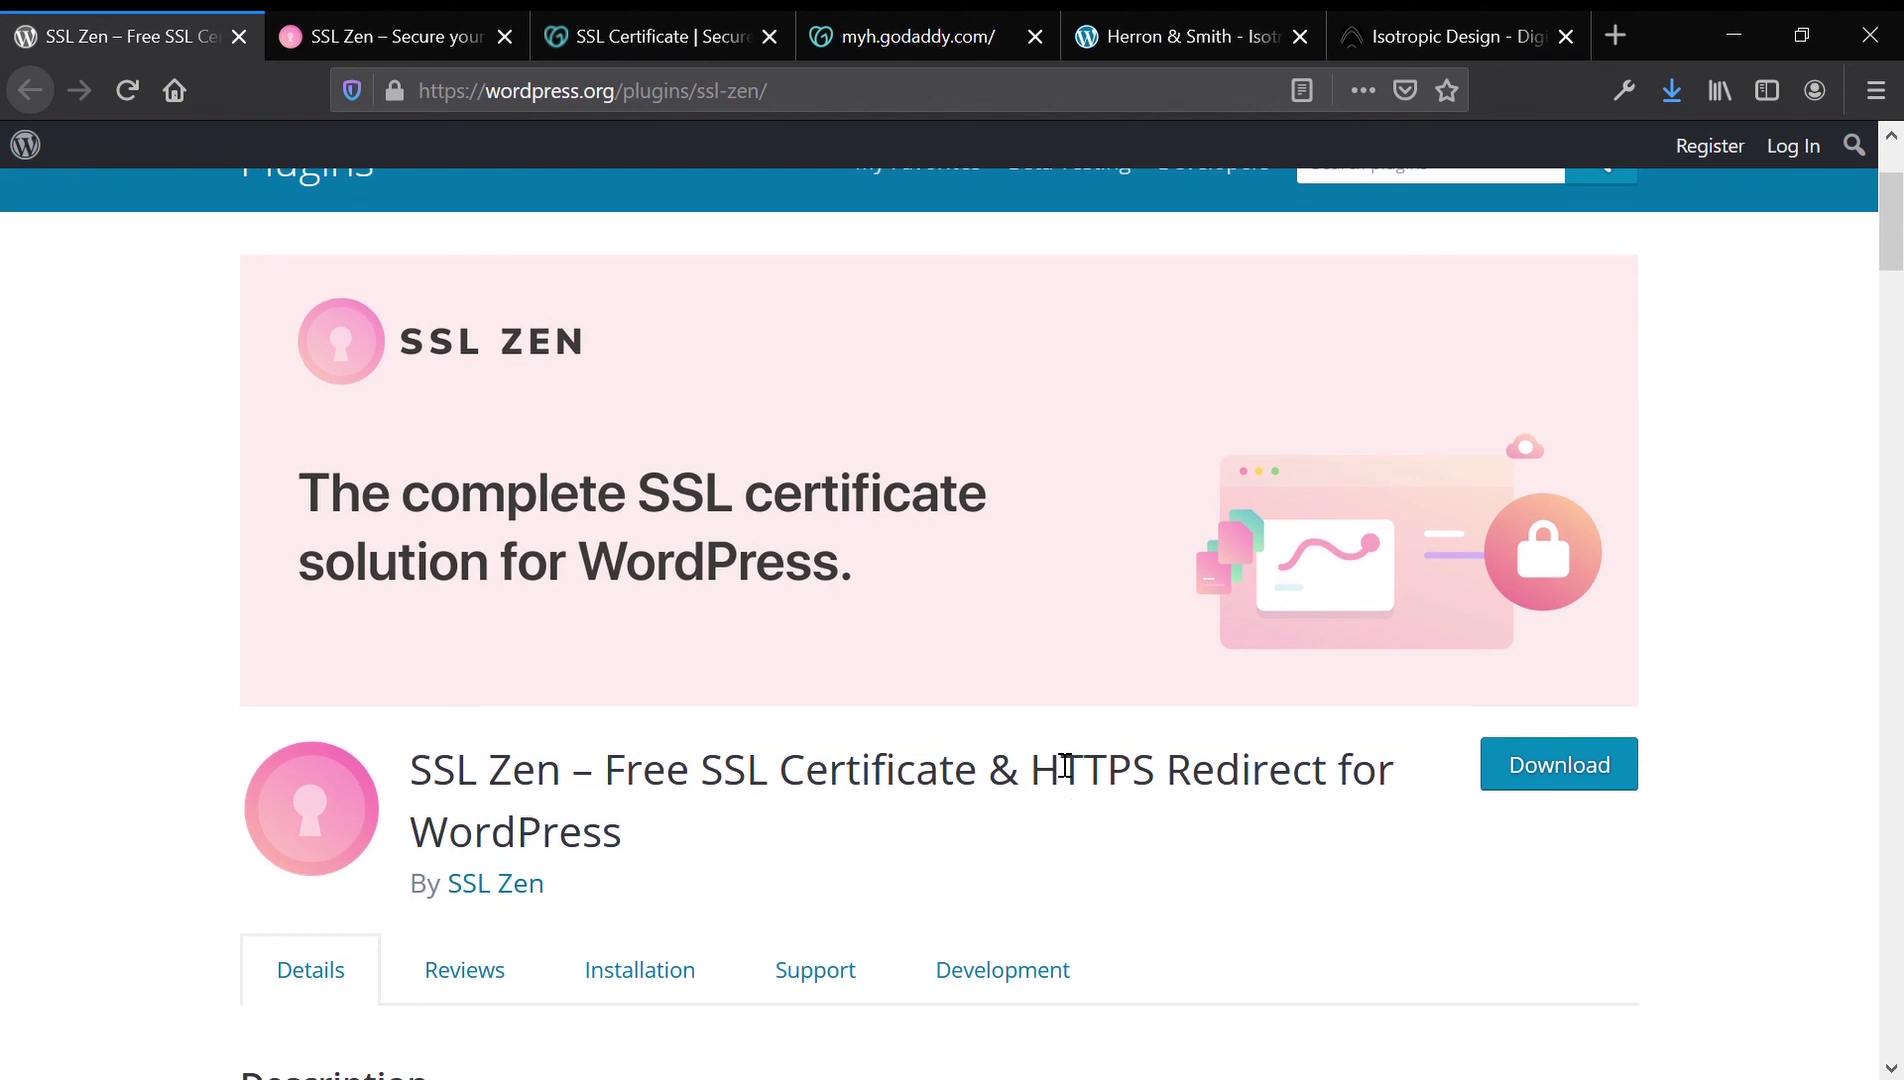
scroll(1080, 790, down, 8)
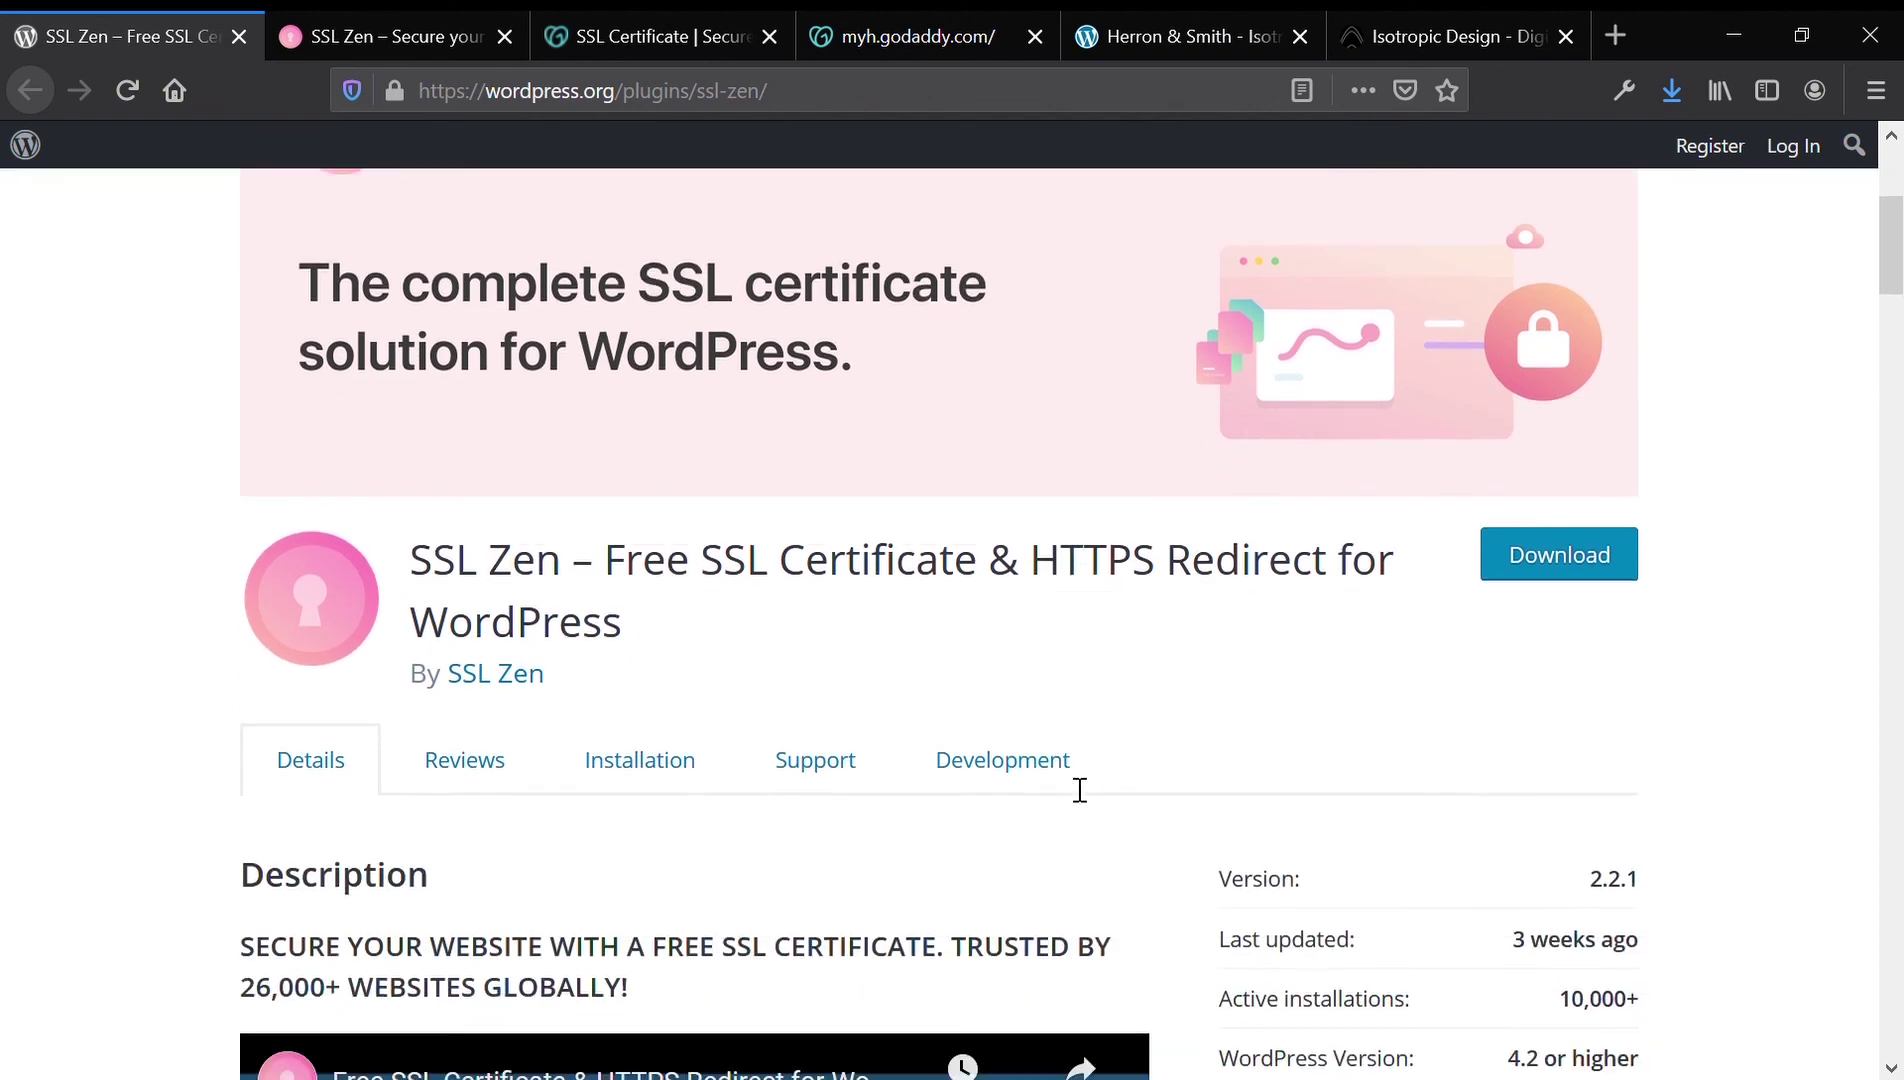
scroll(1075, 790, down, 7)
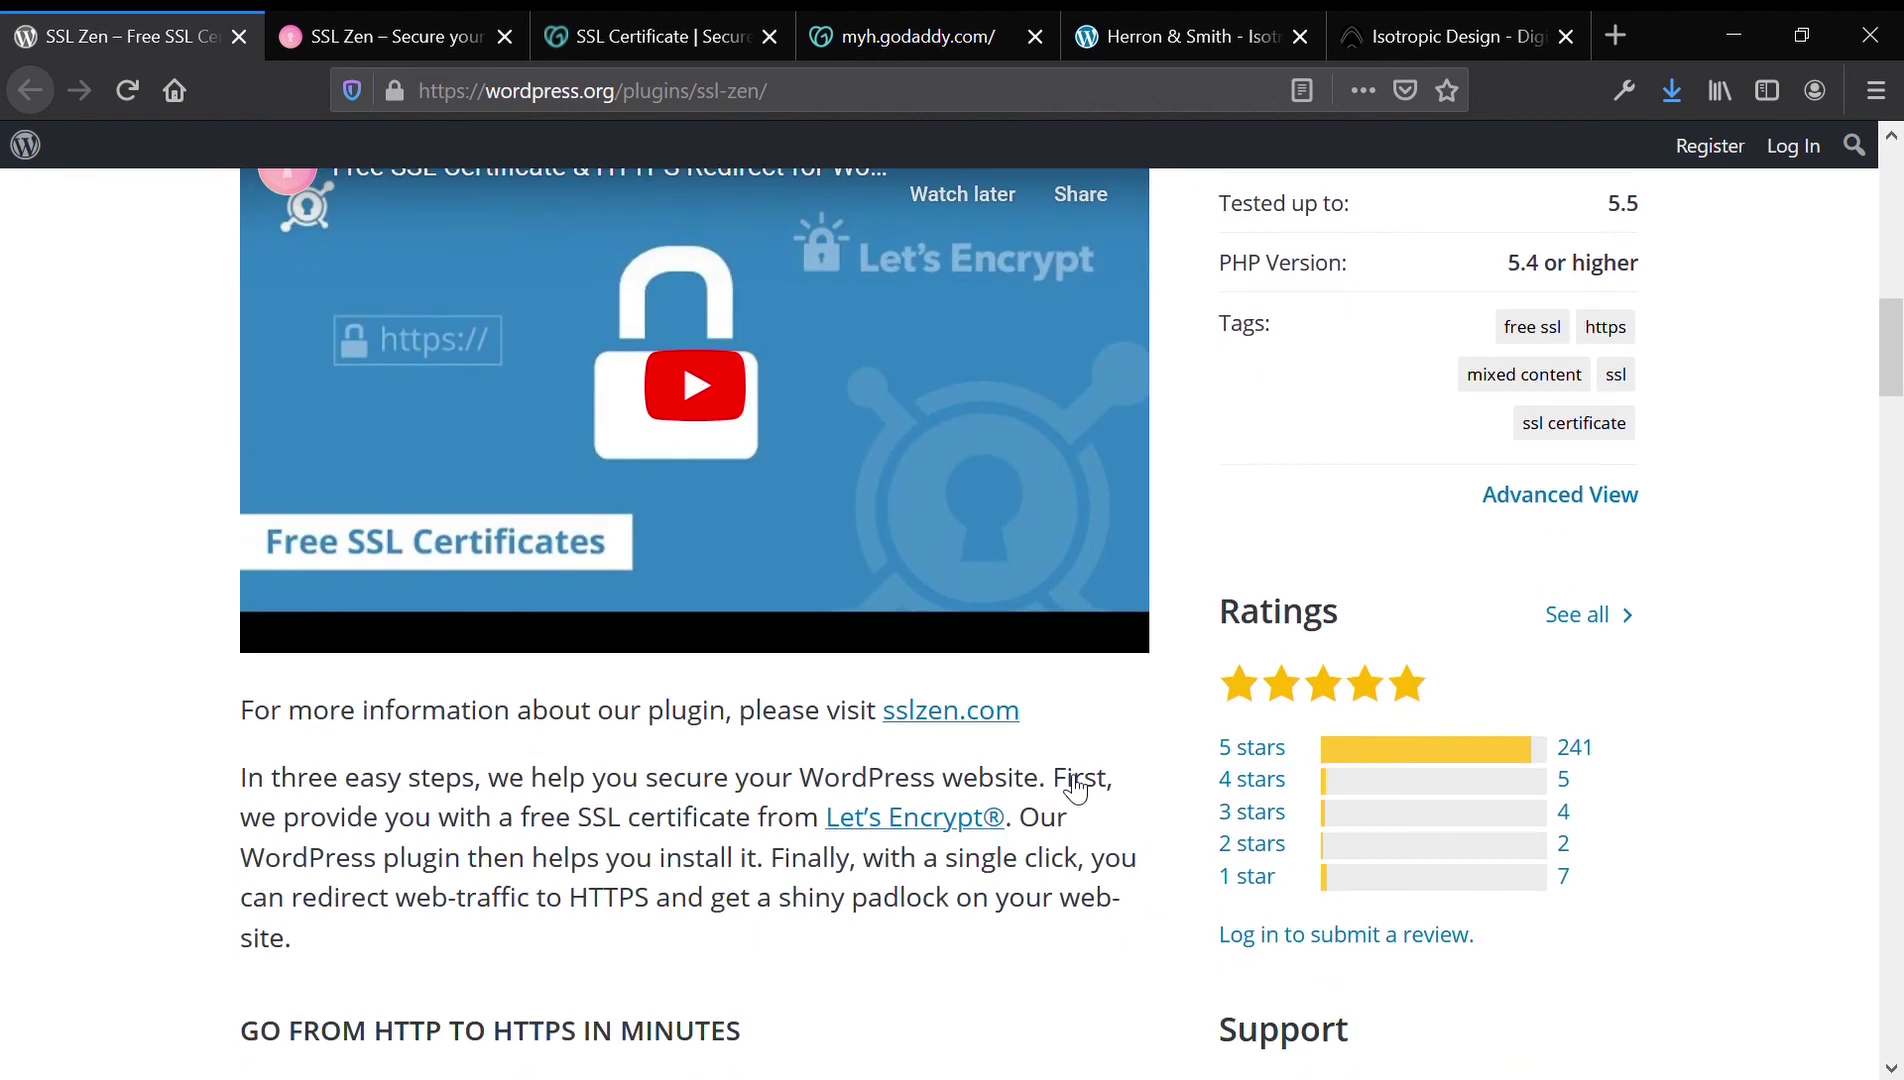
scroll(1080, 790, down, 2)
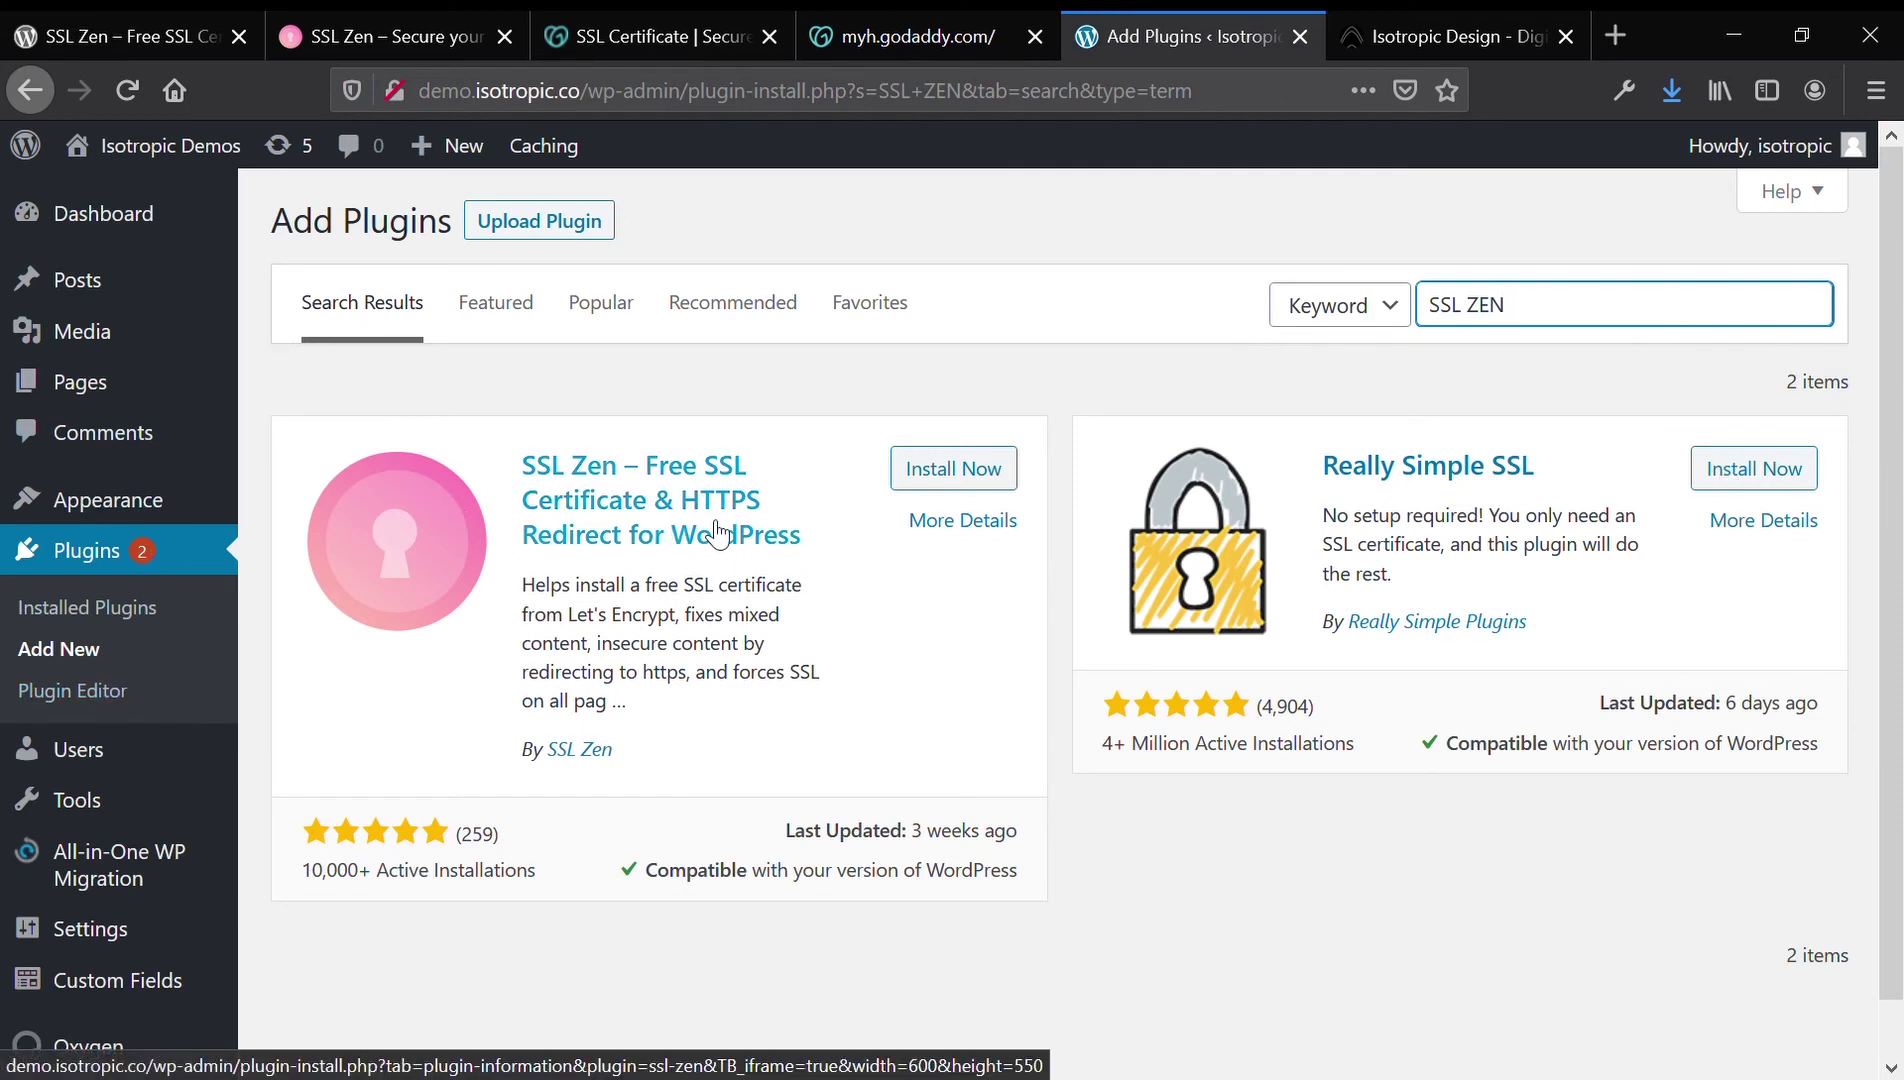
Step: Install the SSL Zen plugin from the search results and activate it
click(966, 476)
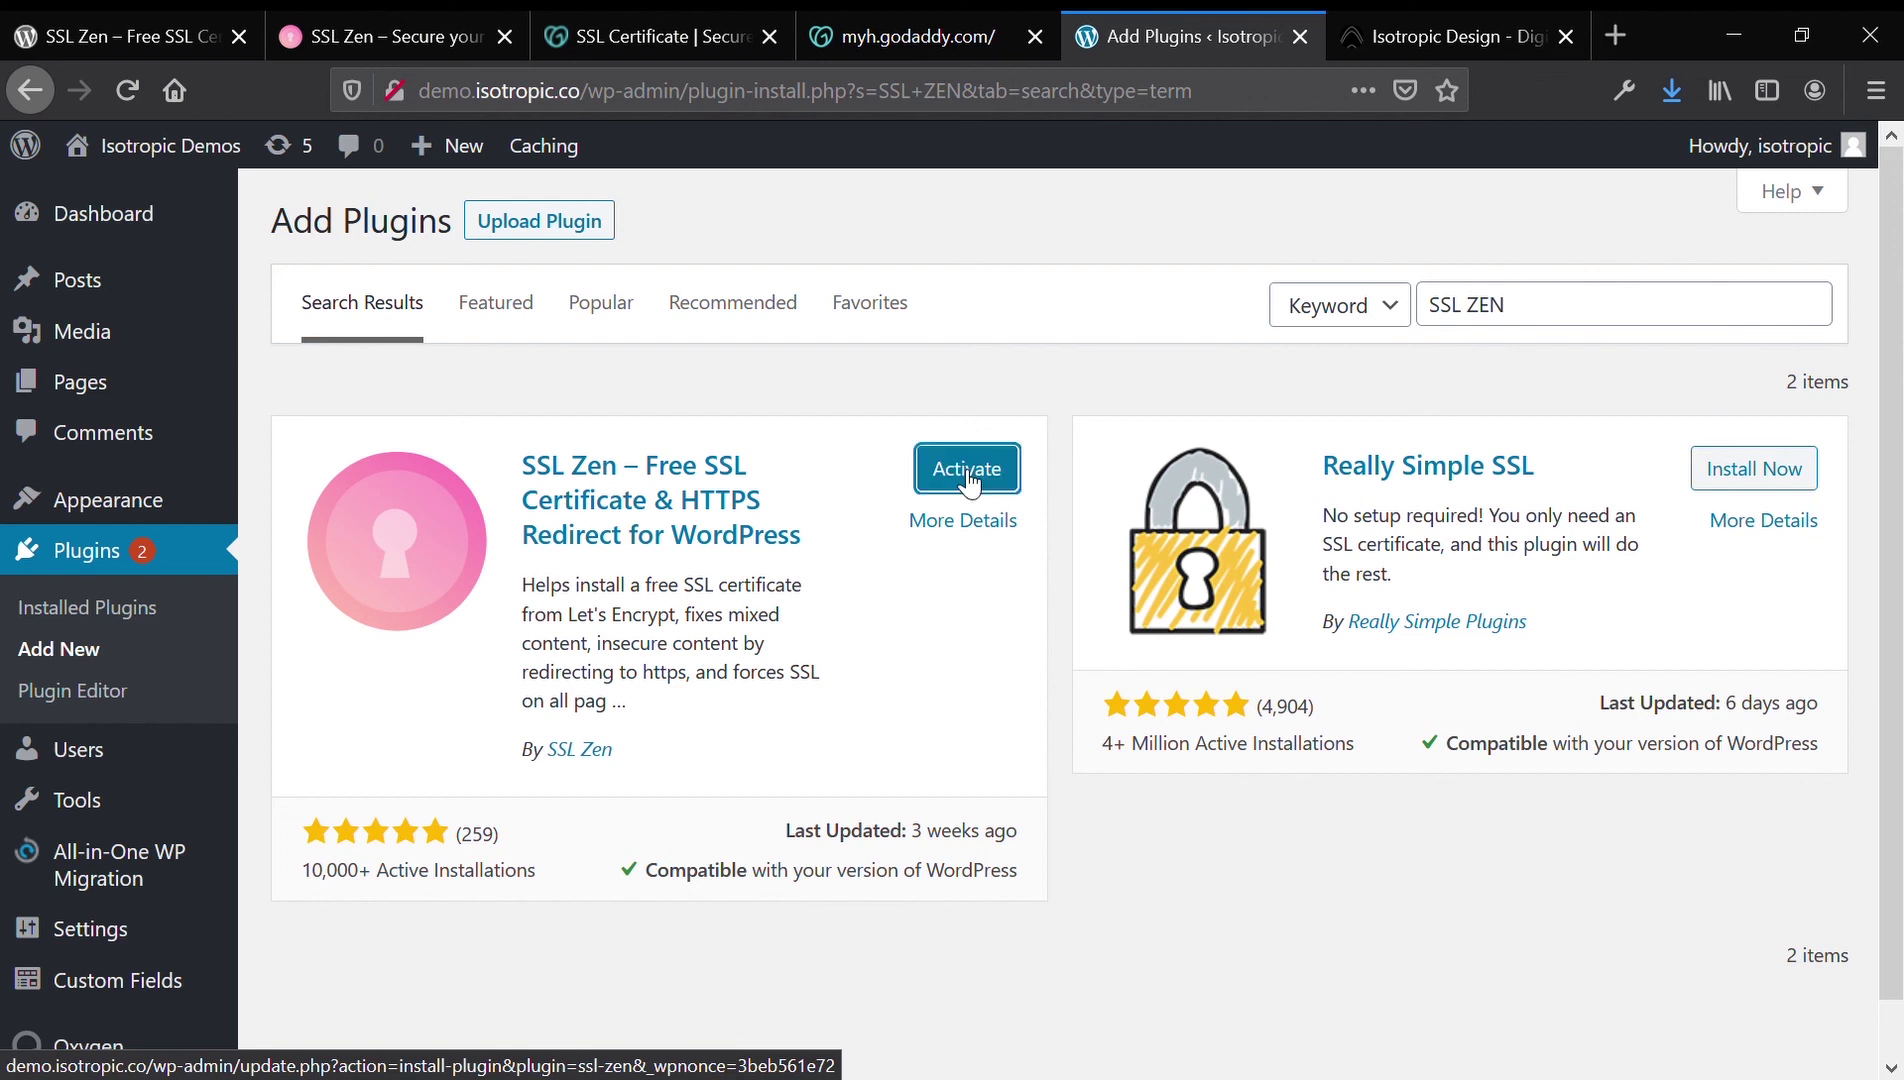
click(967, 479)
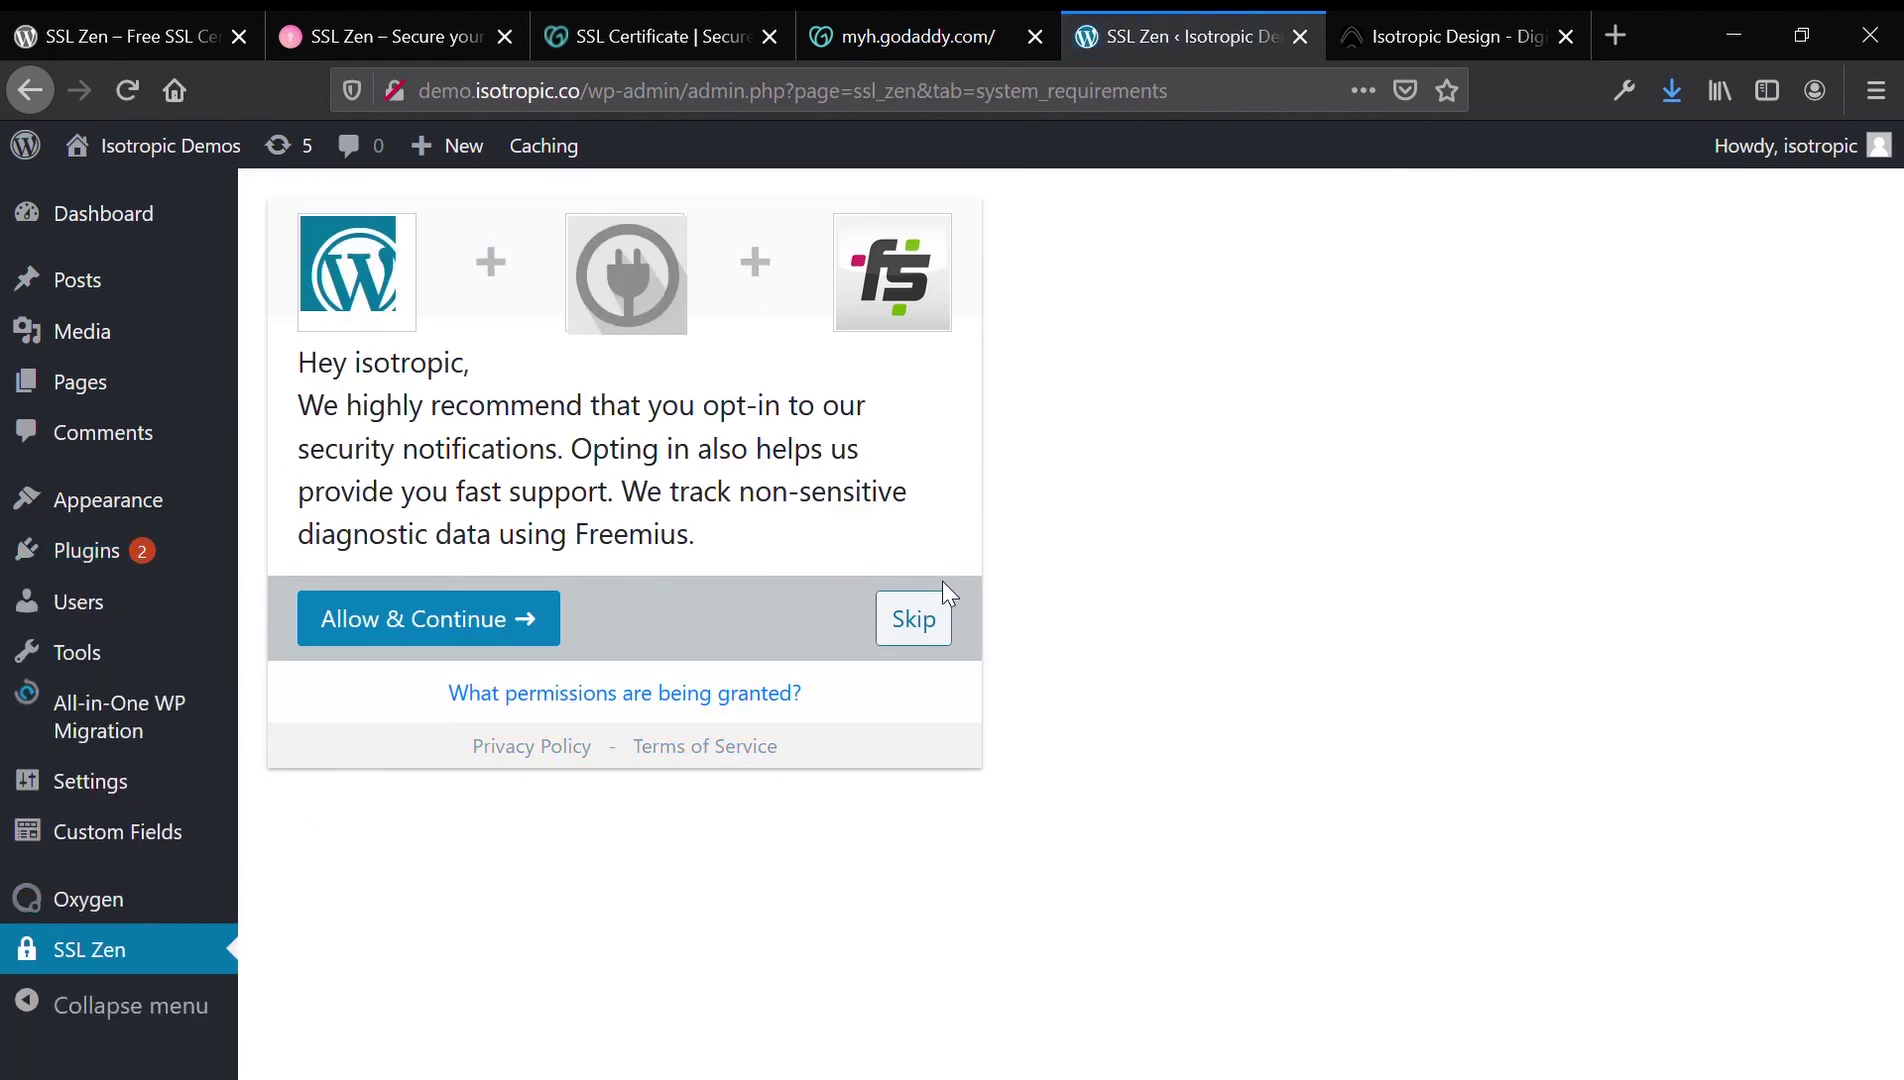
Step: Skip the Freemius security-notification opt-in to reach SSL Zen's pricing page
click(930, 616)
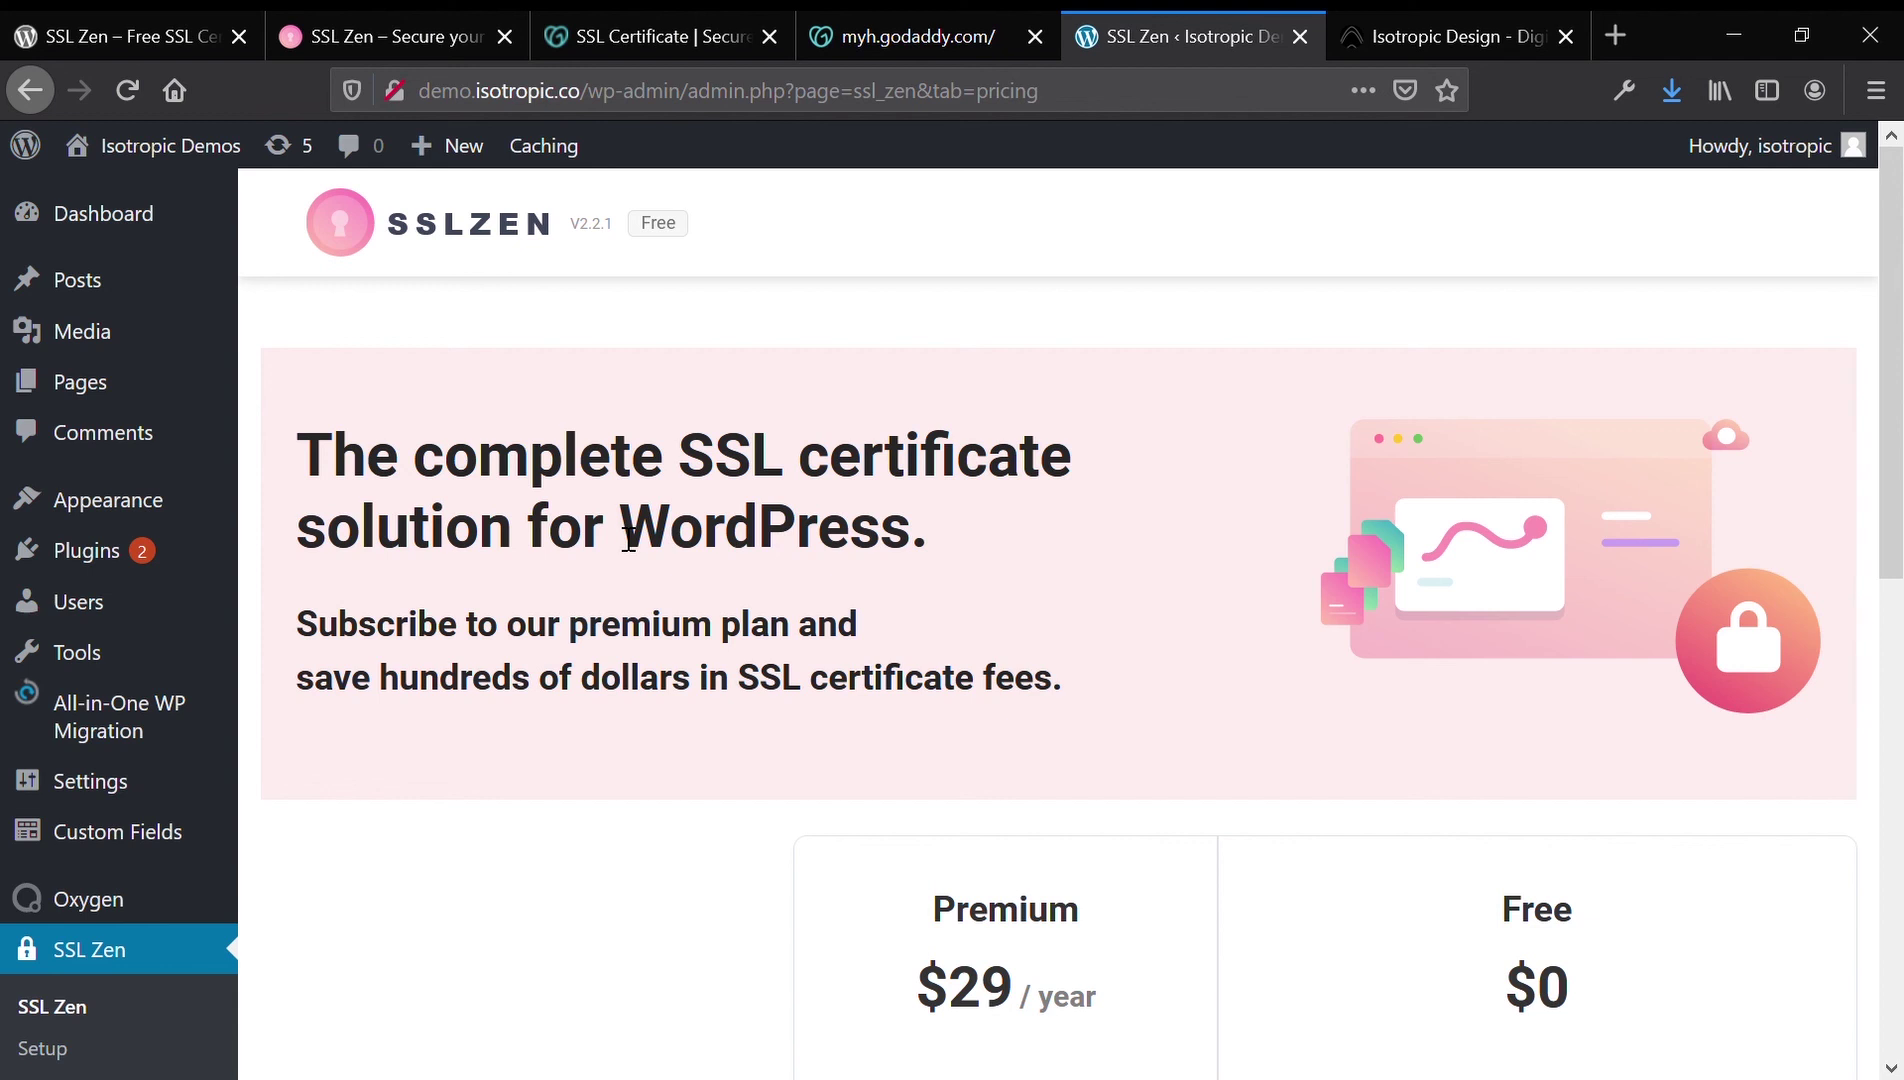
scroll(750, 579, down, 2)
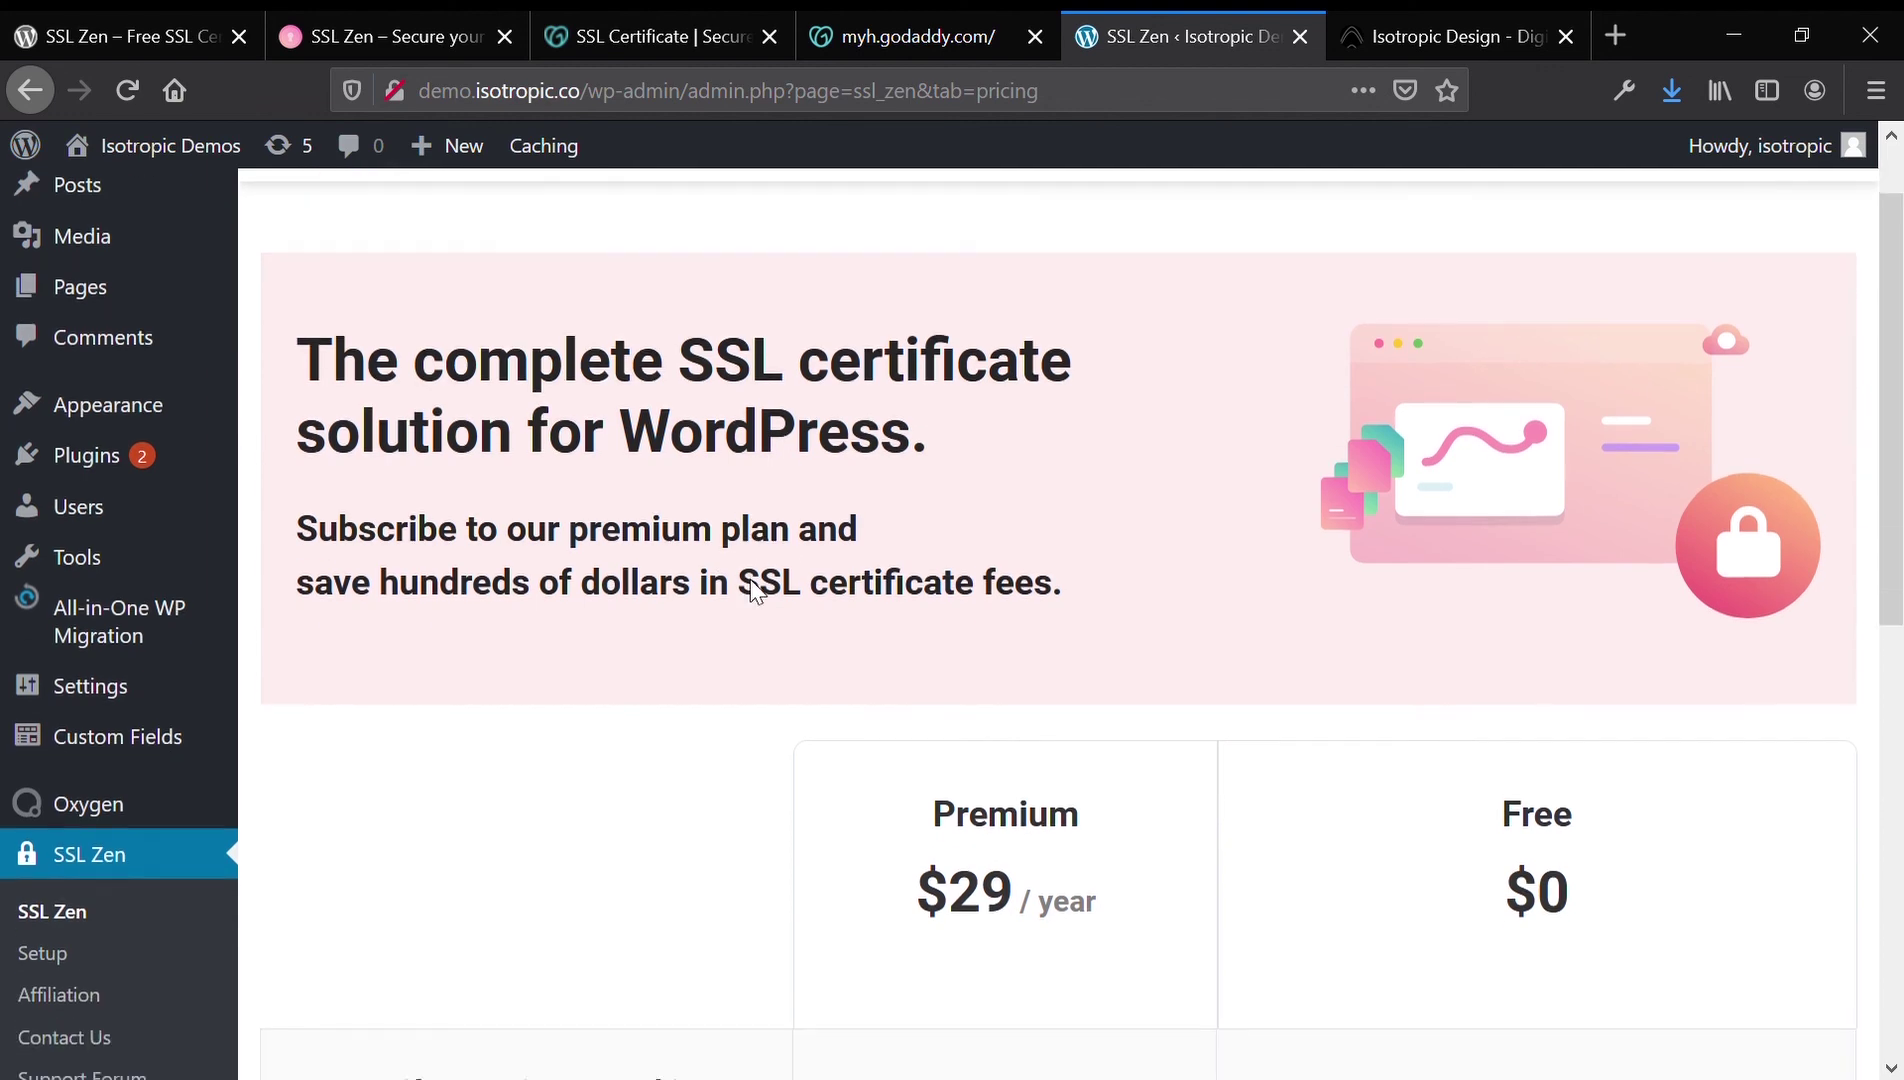
scroll(750, 585, up, 2)
scroll(750, 585, down, 4)
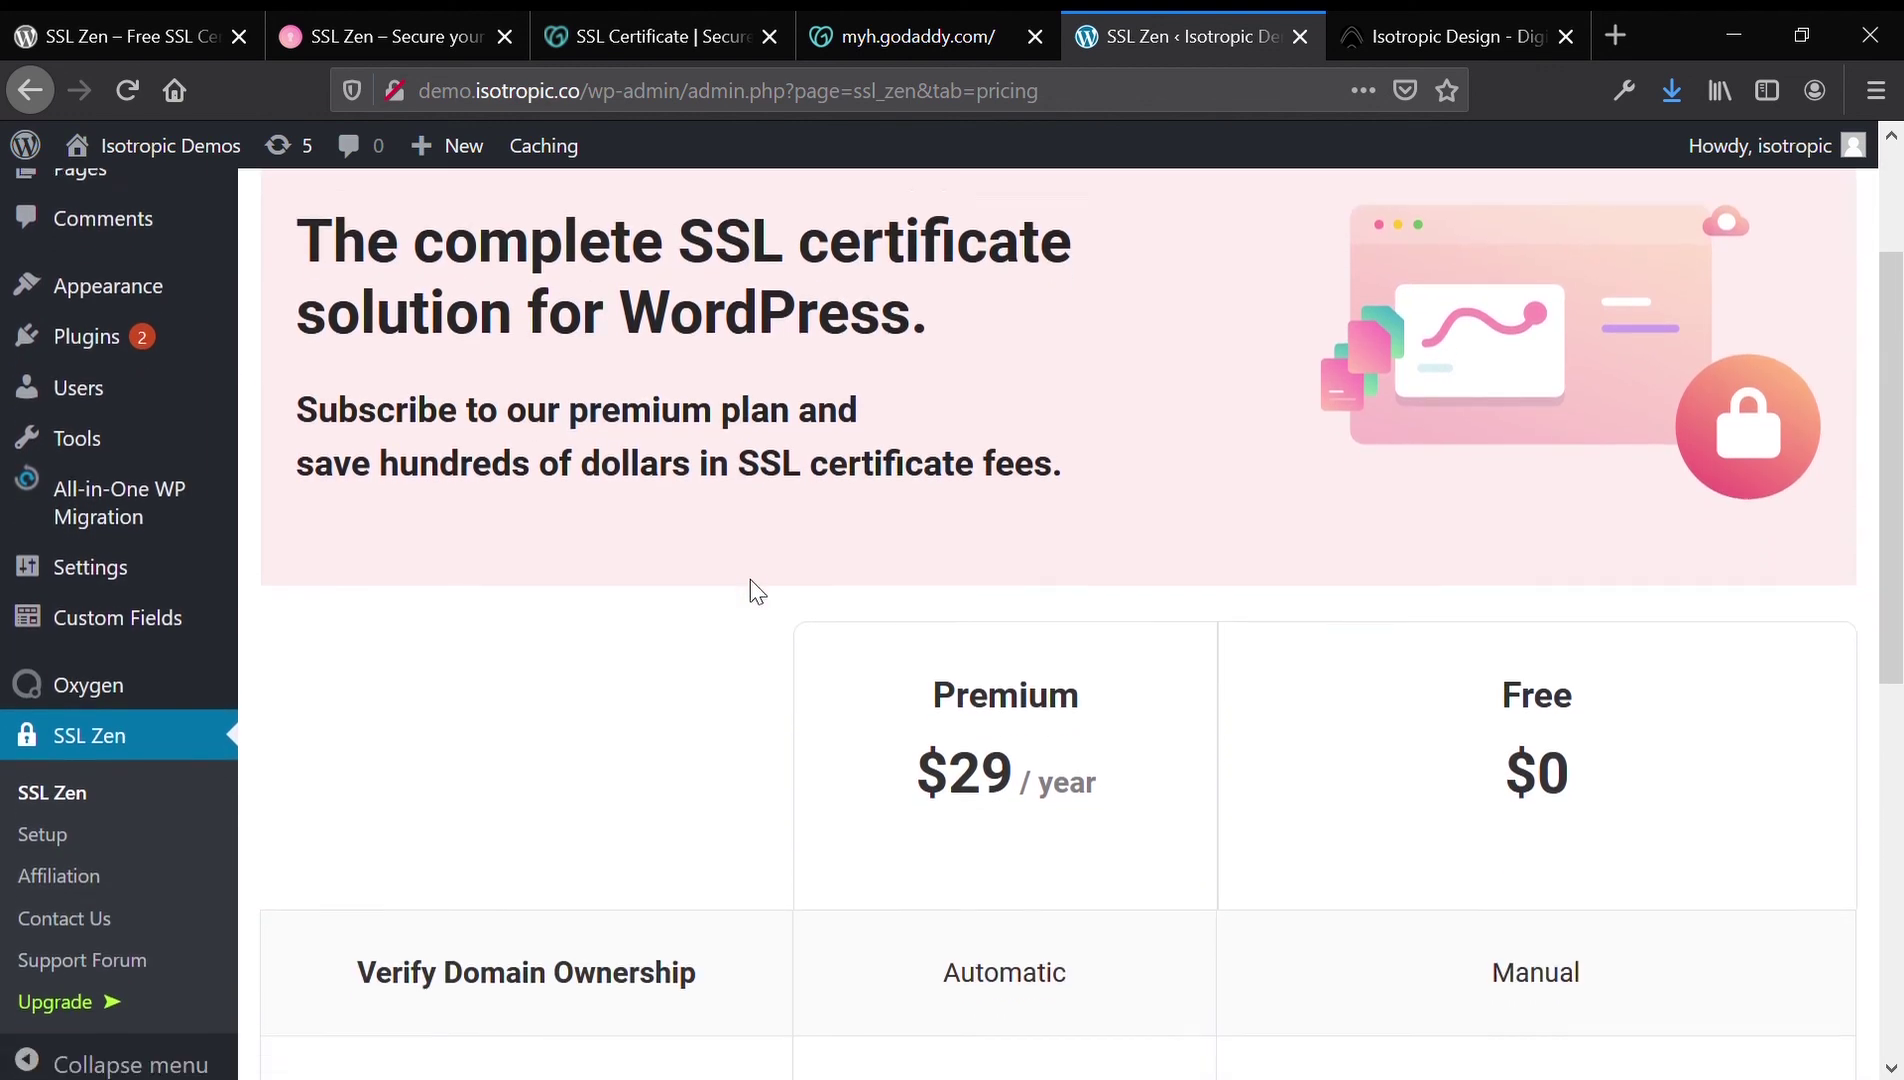
scroll(752, 590, down, 5)
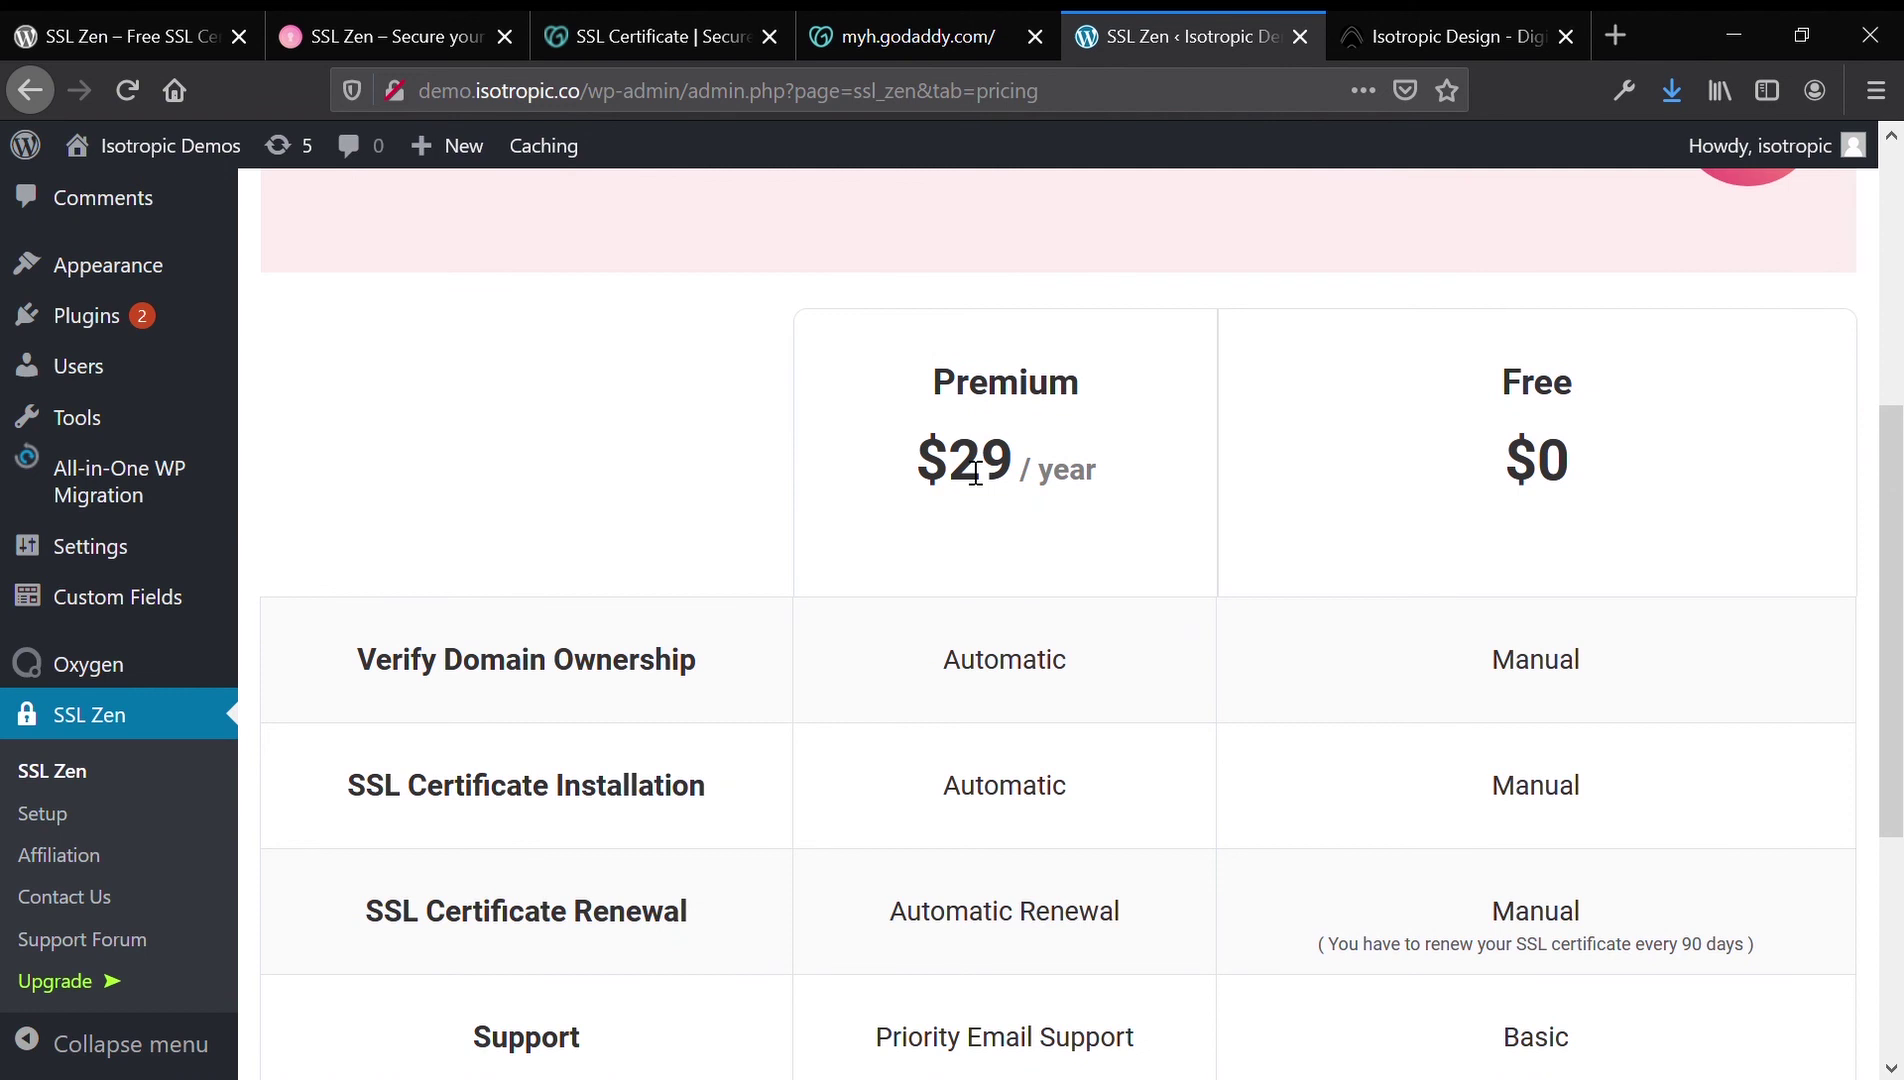
double_click(1559, 477)
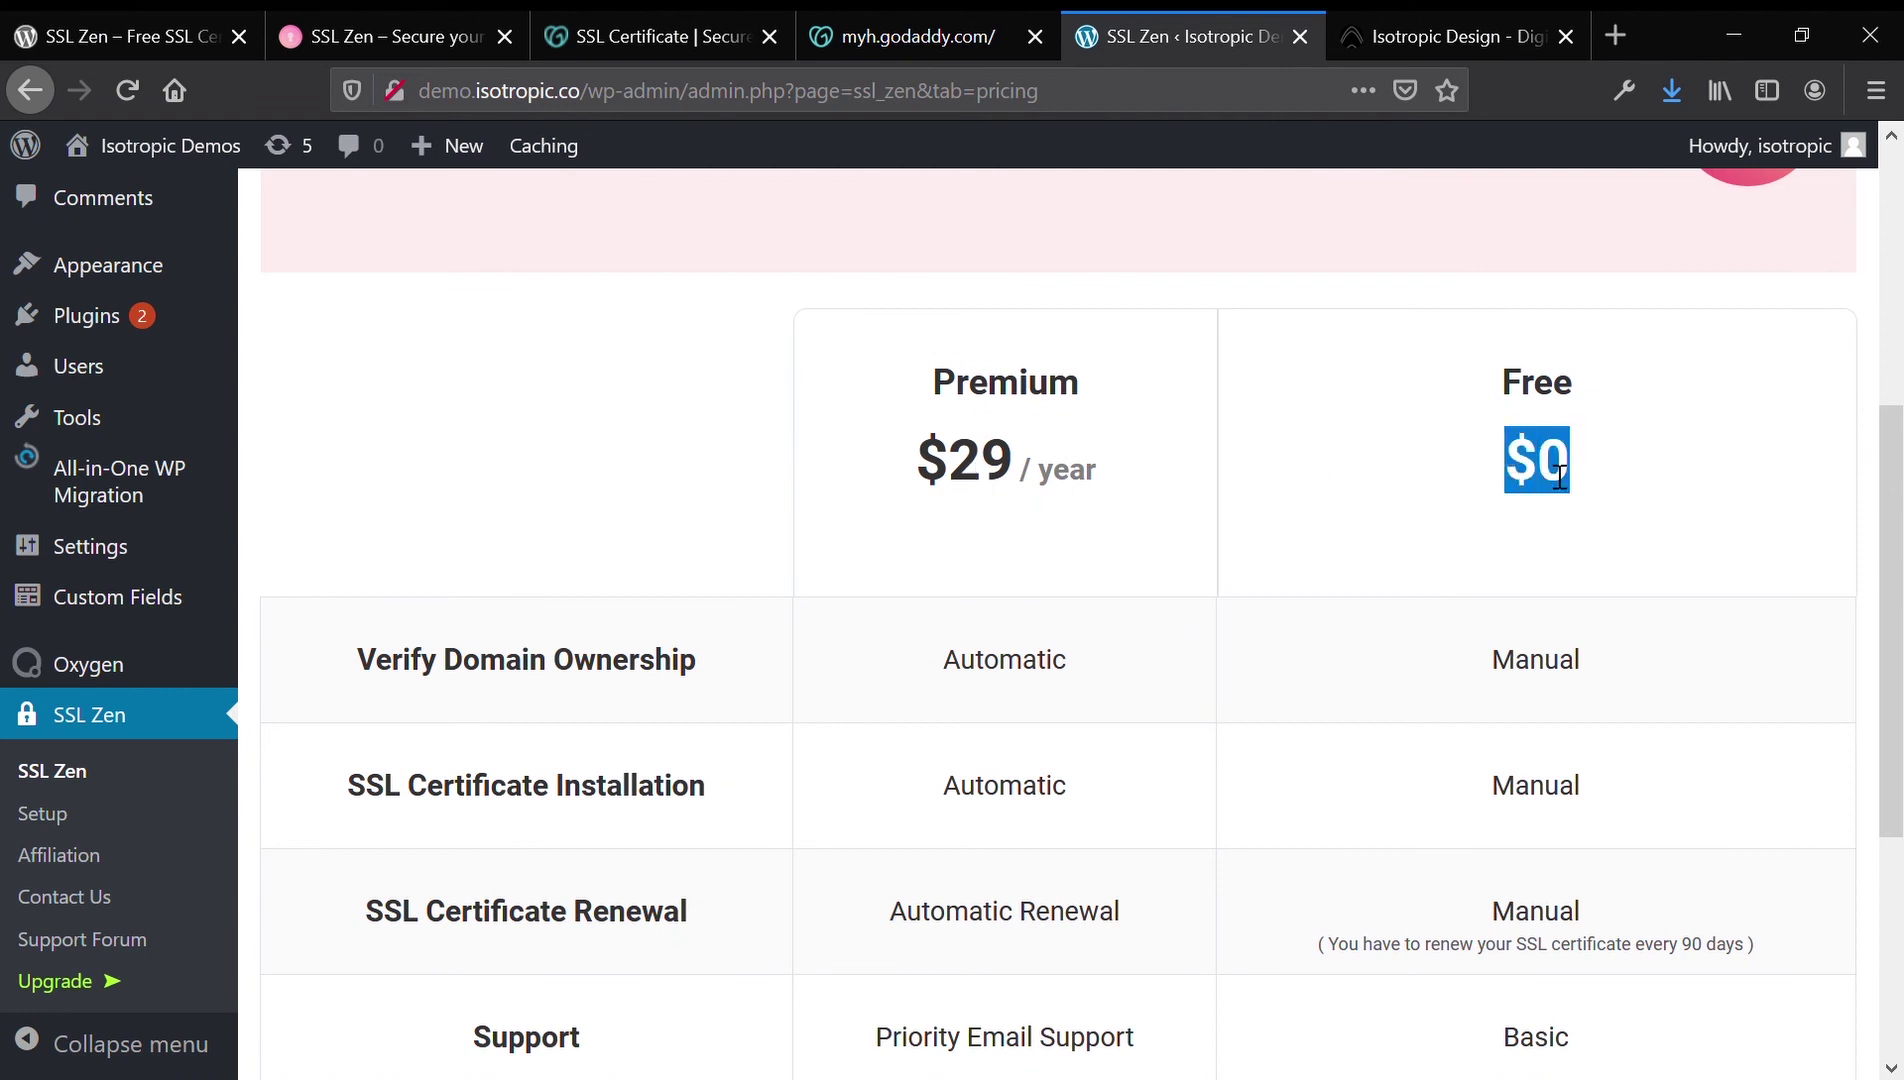
click(1559, 477)
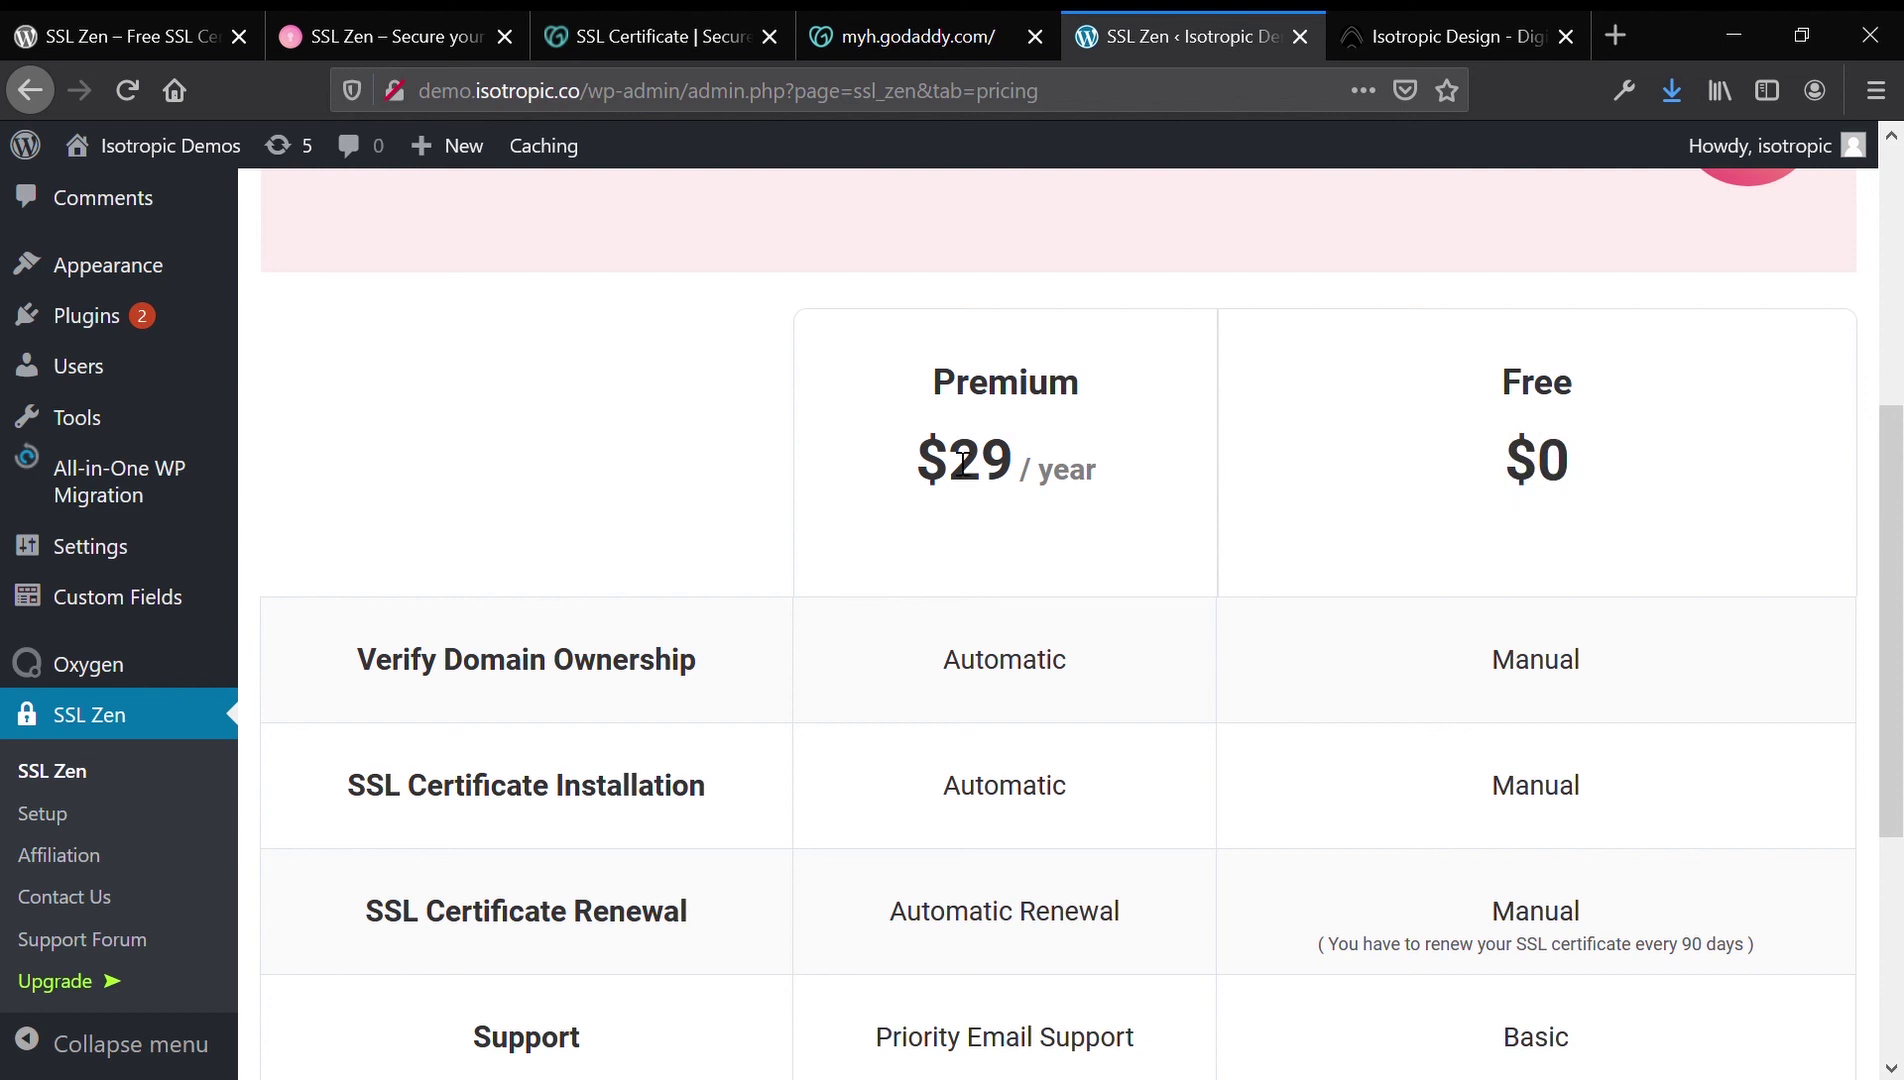
scroll(962, 462, down, 2)
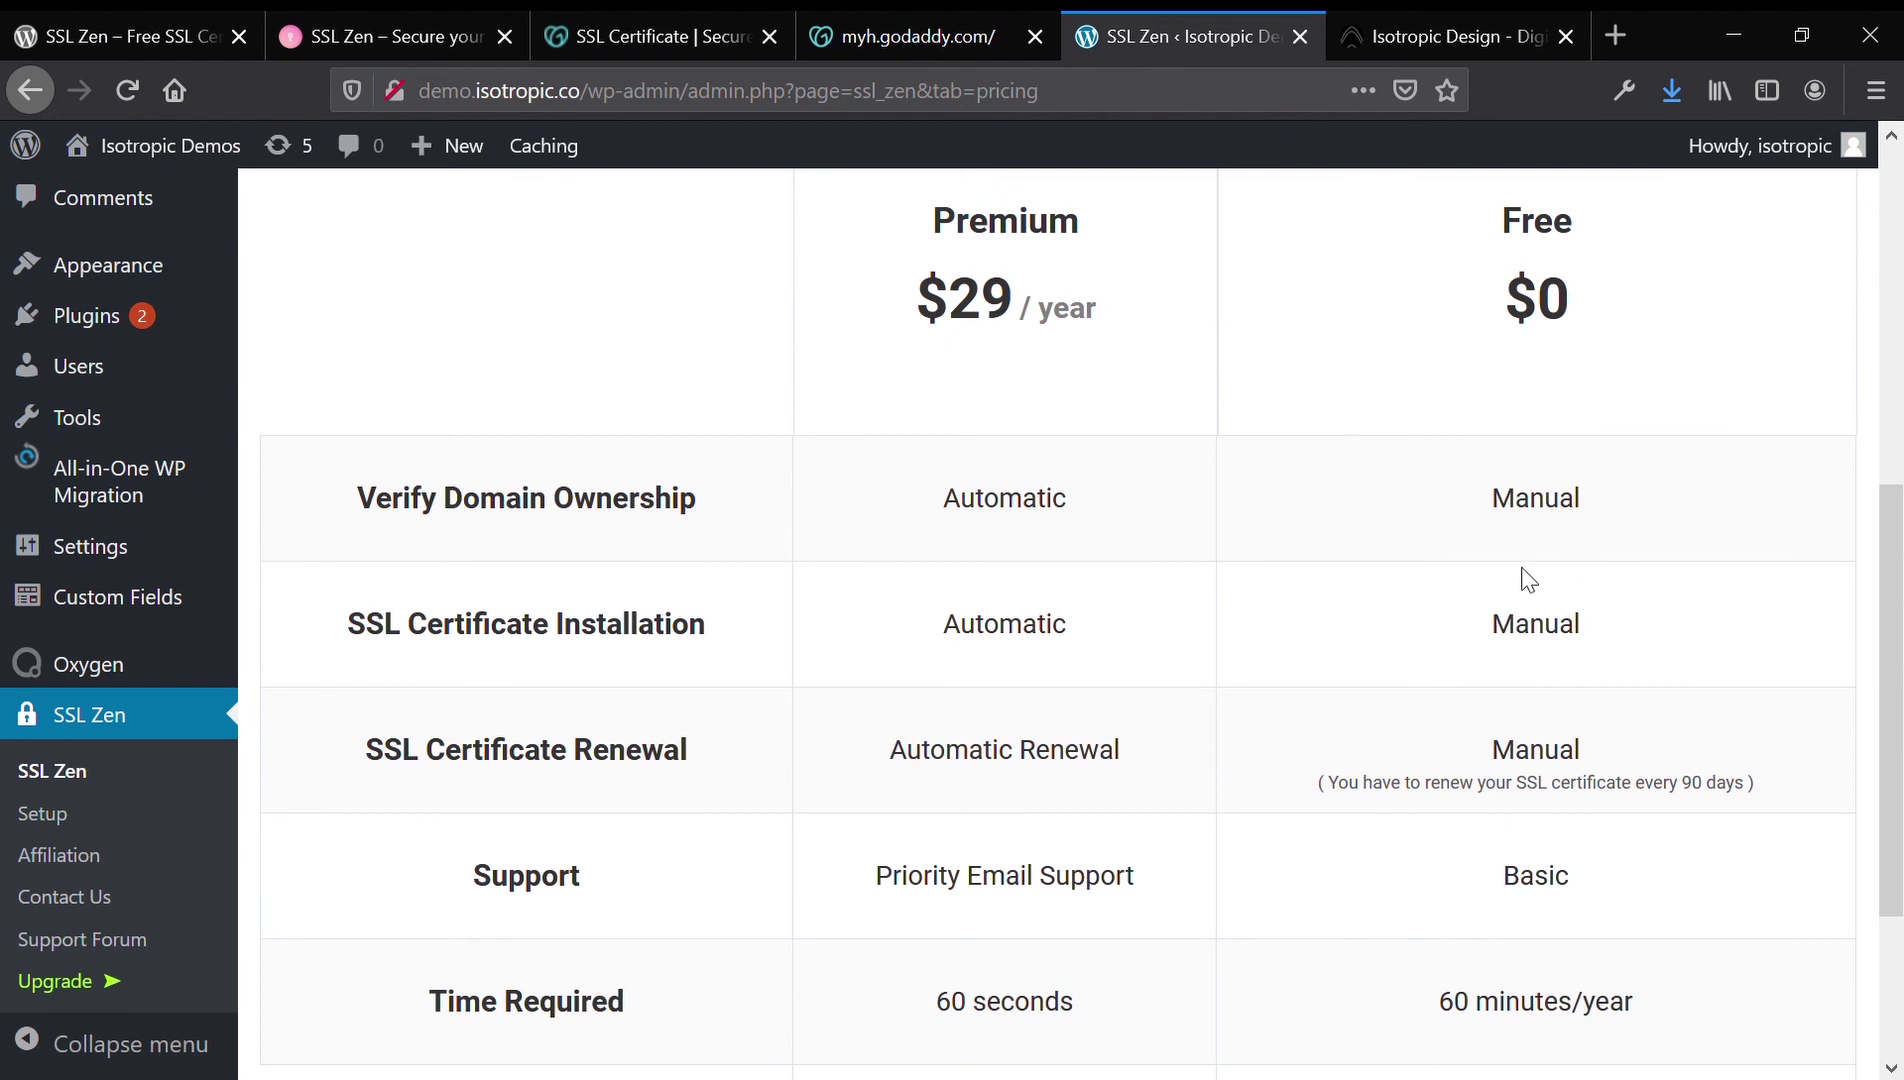
scroll(1527, 578, down, 1)
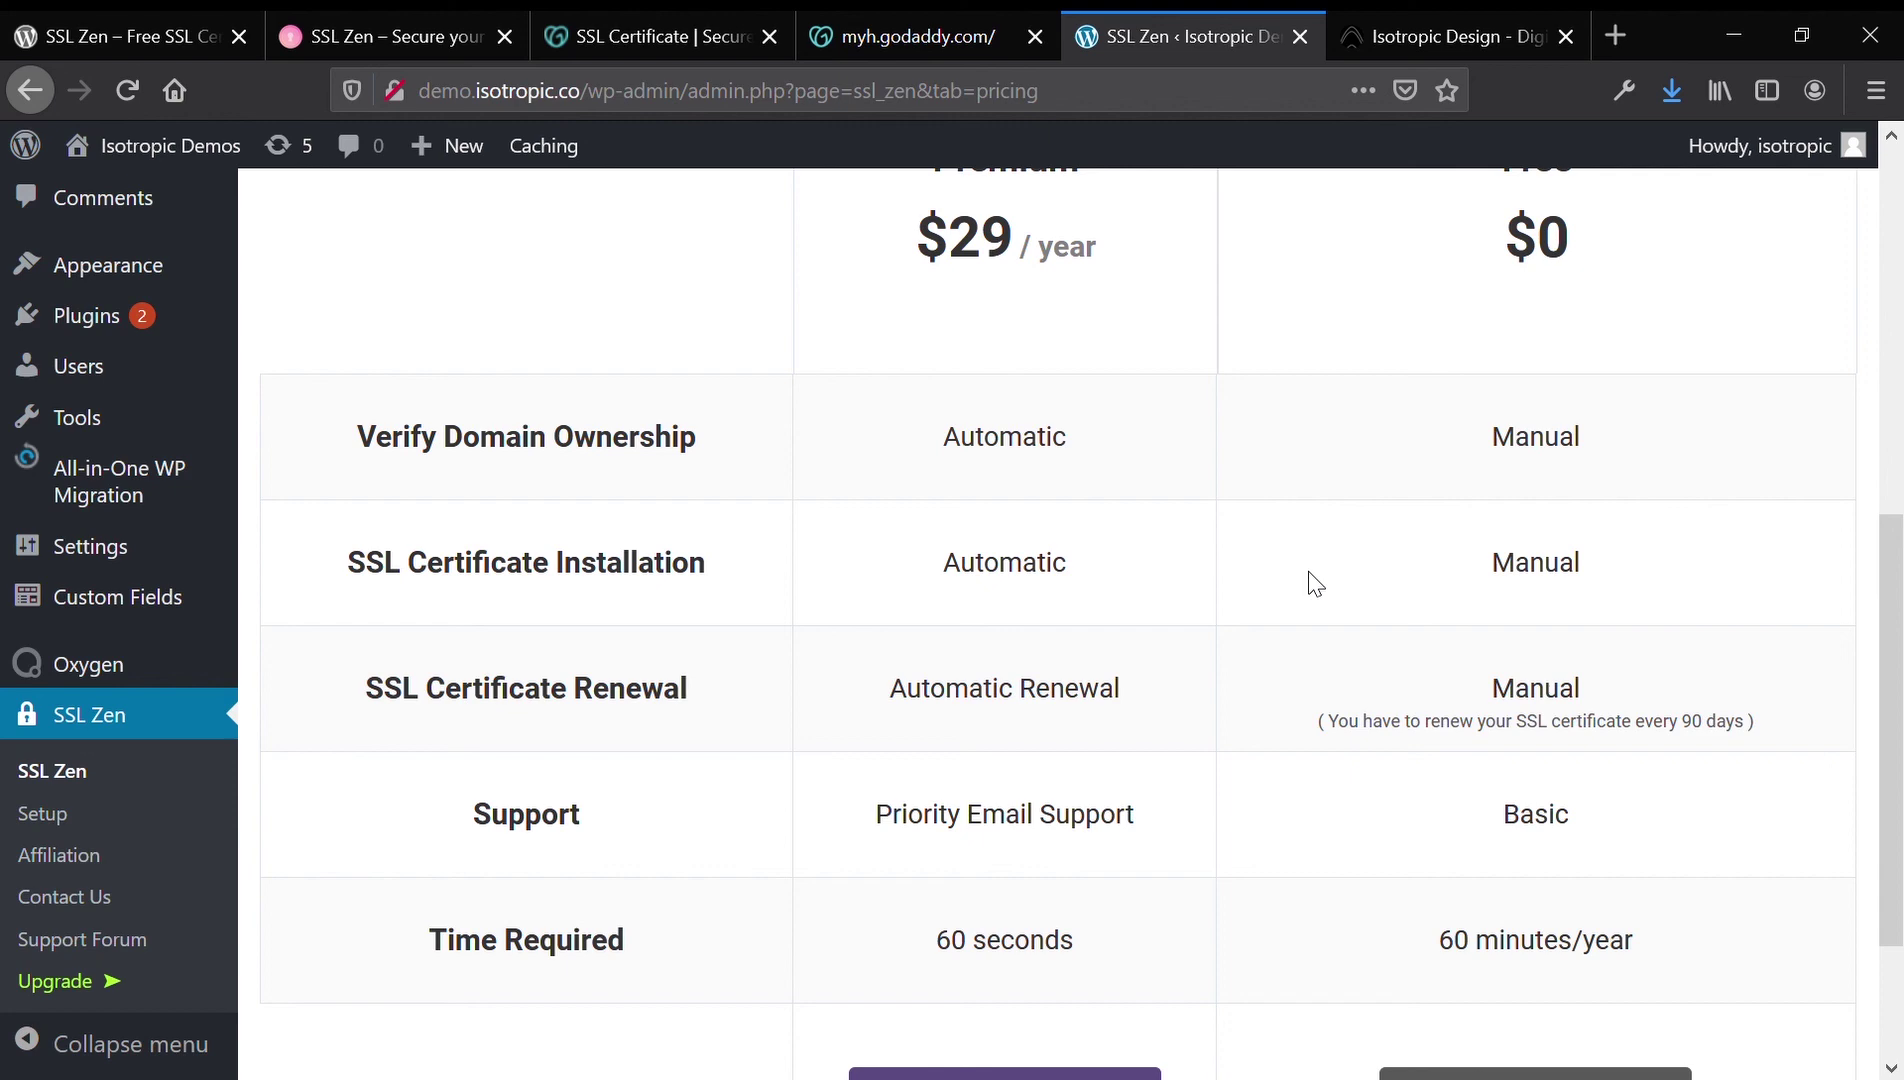
scroll(1315, 583, down, 3)
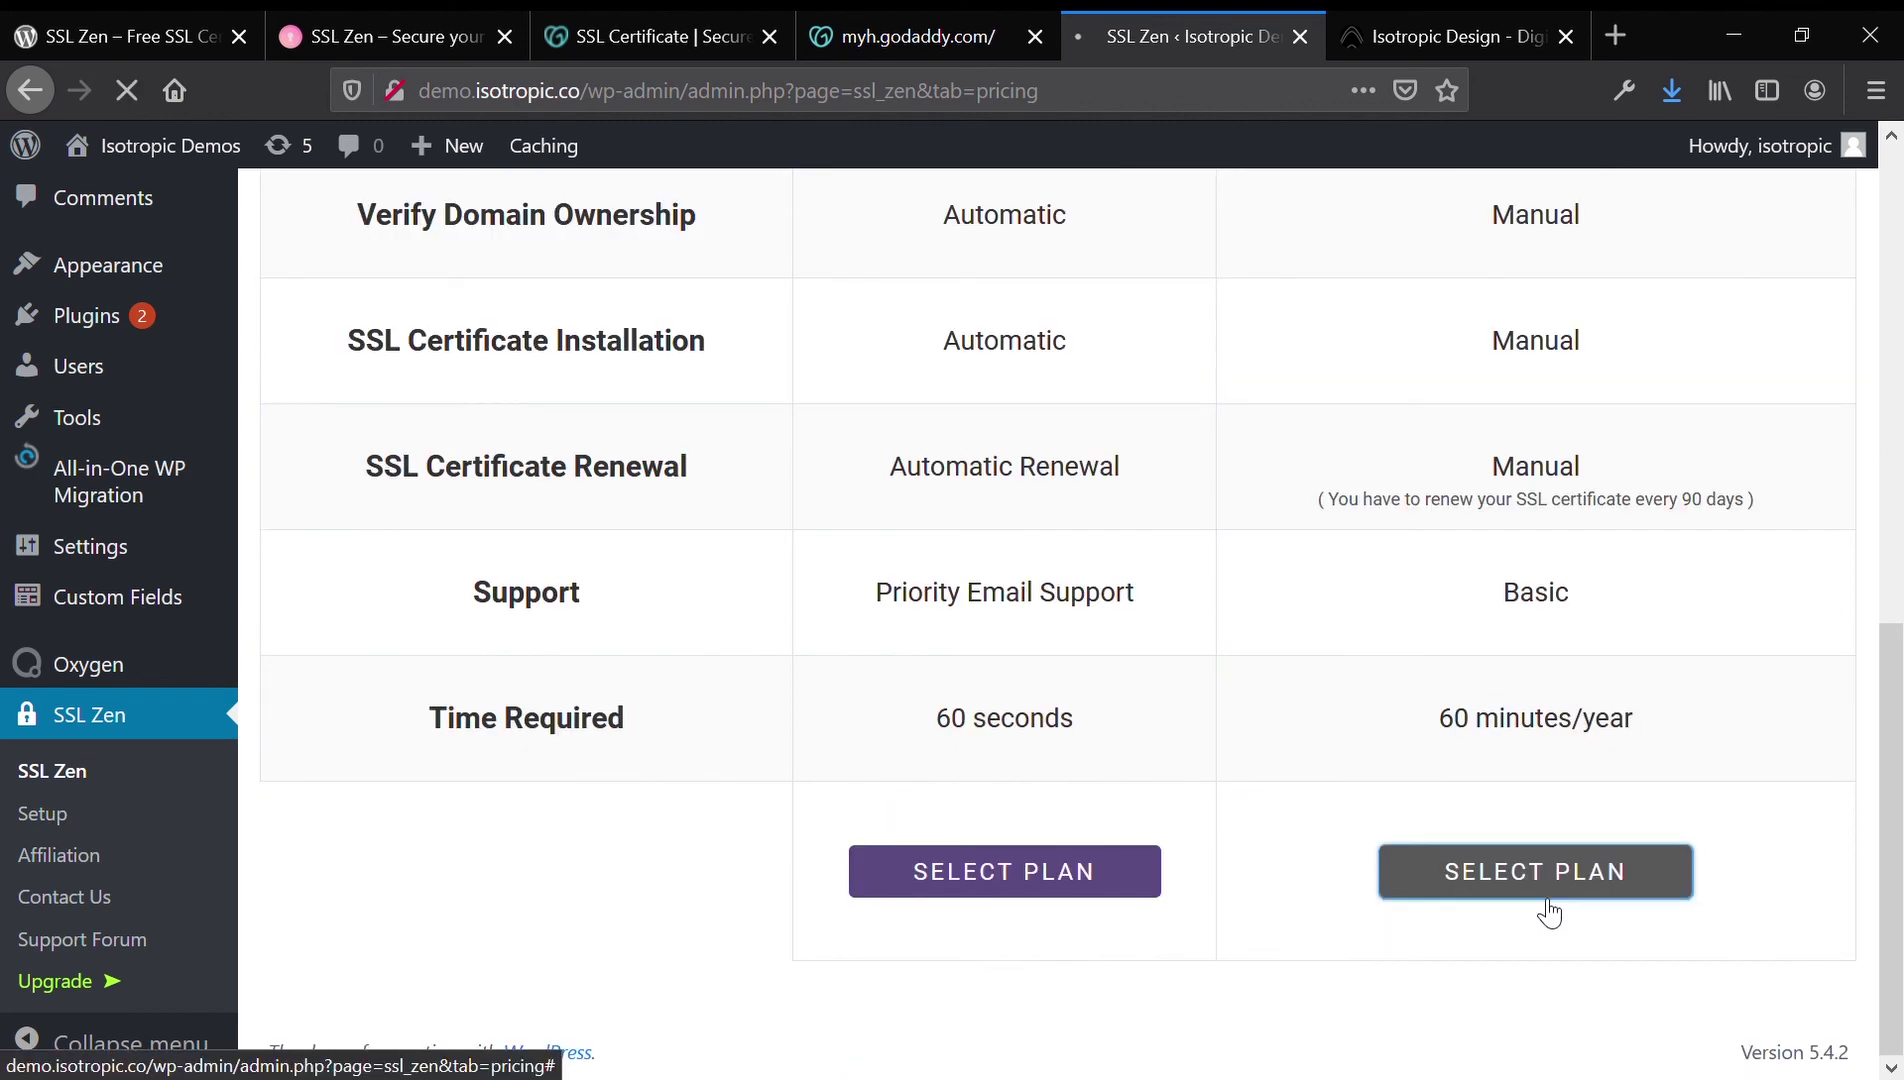
Step: Choose SSL Zen's free plan, accept the Terms and Conditions, and submit the website details
click(1538, 893)
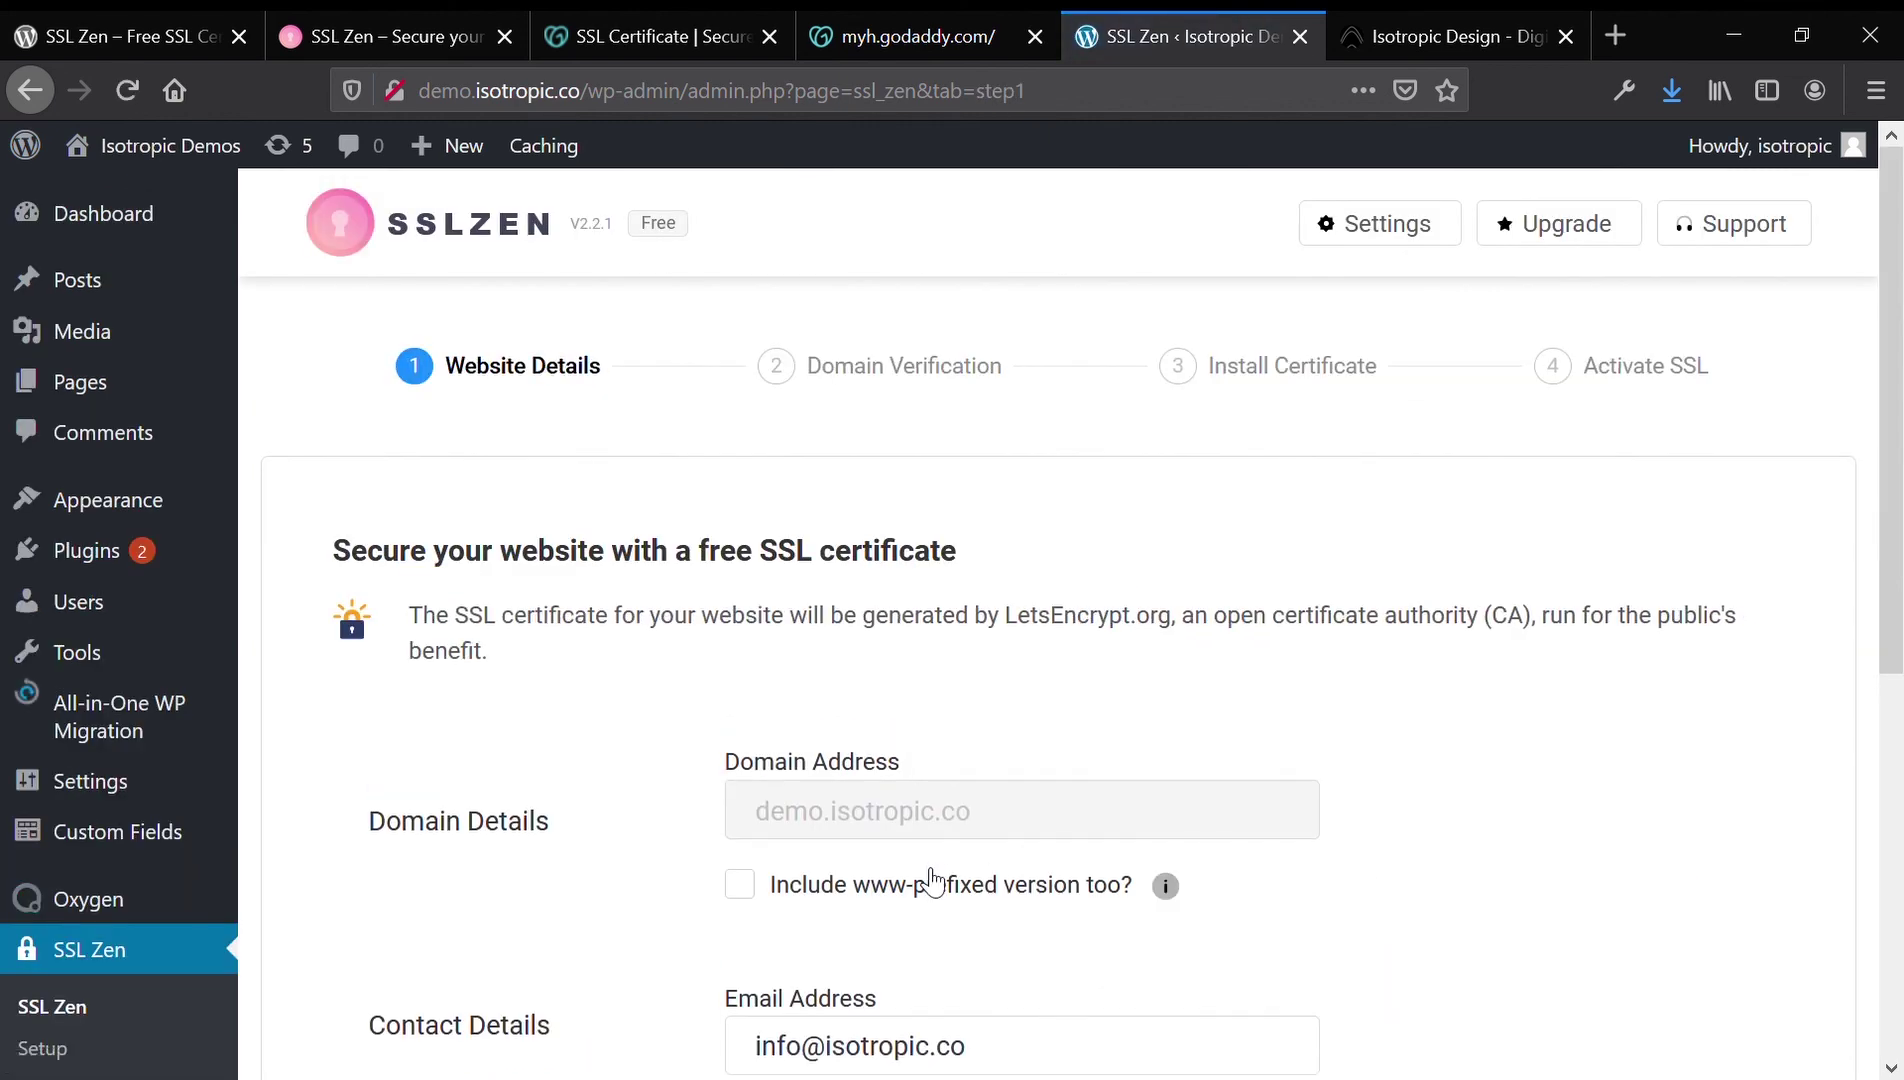
scroll(930, 884, down, 1)
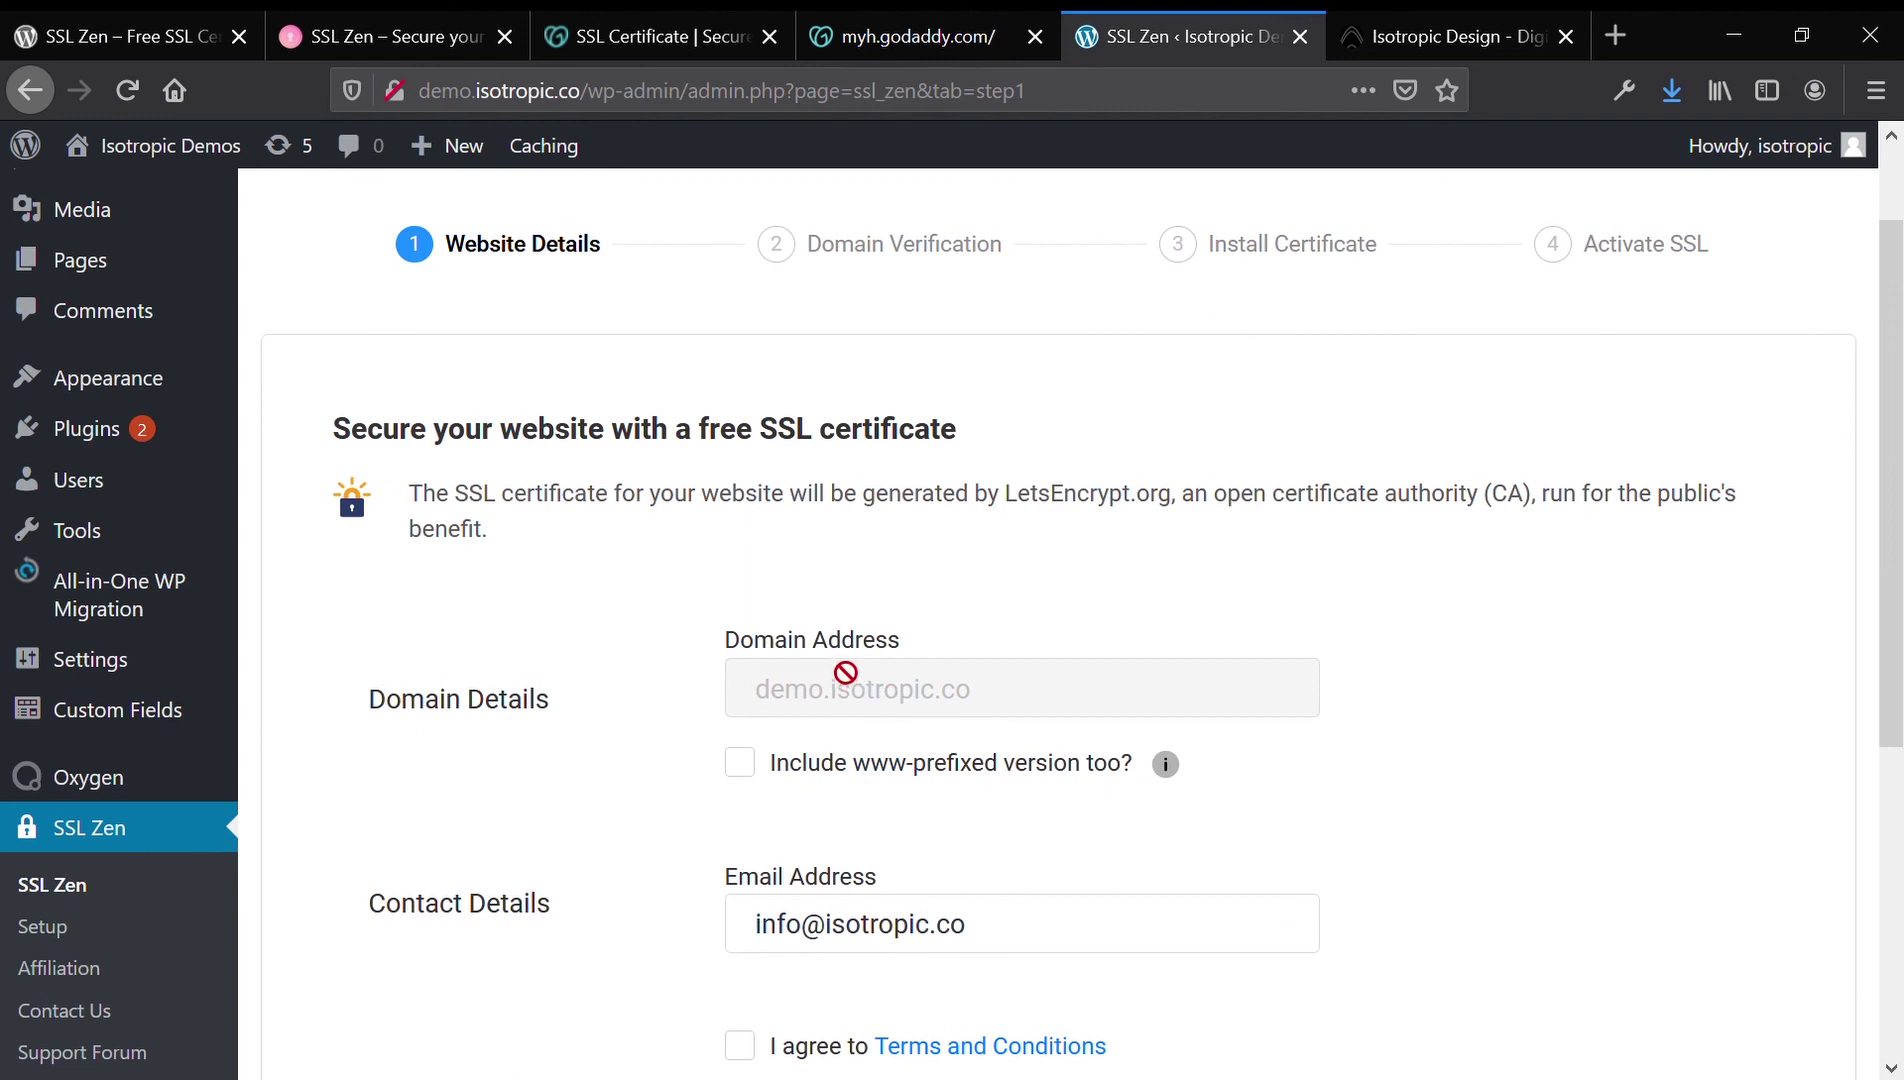
scroll(846, 690, down, 2)
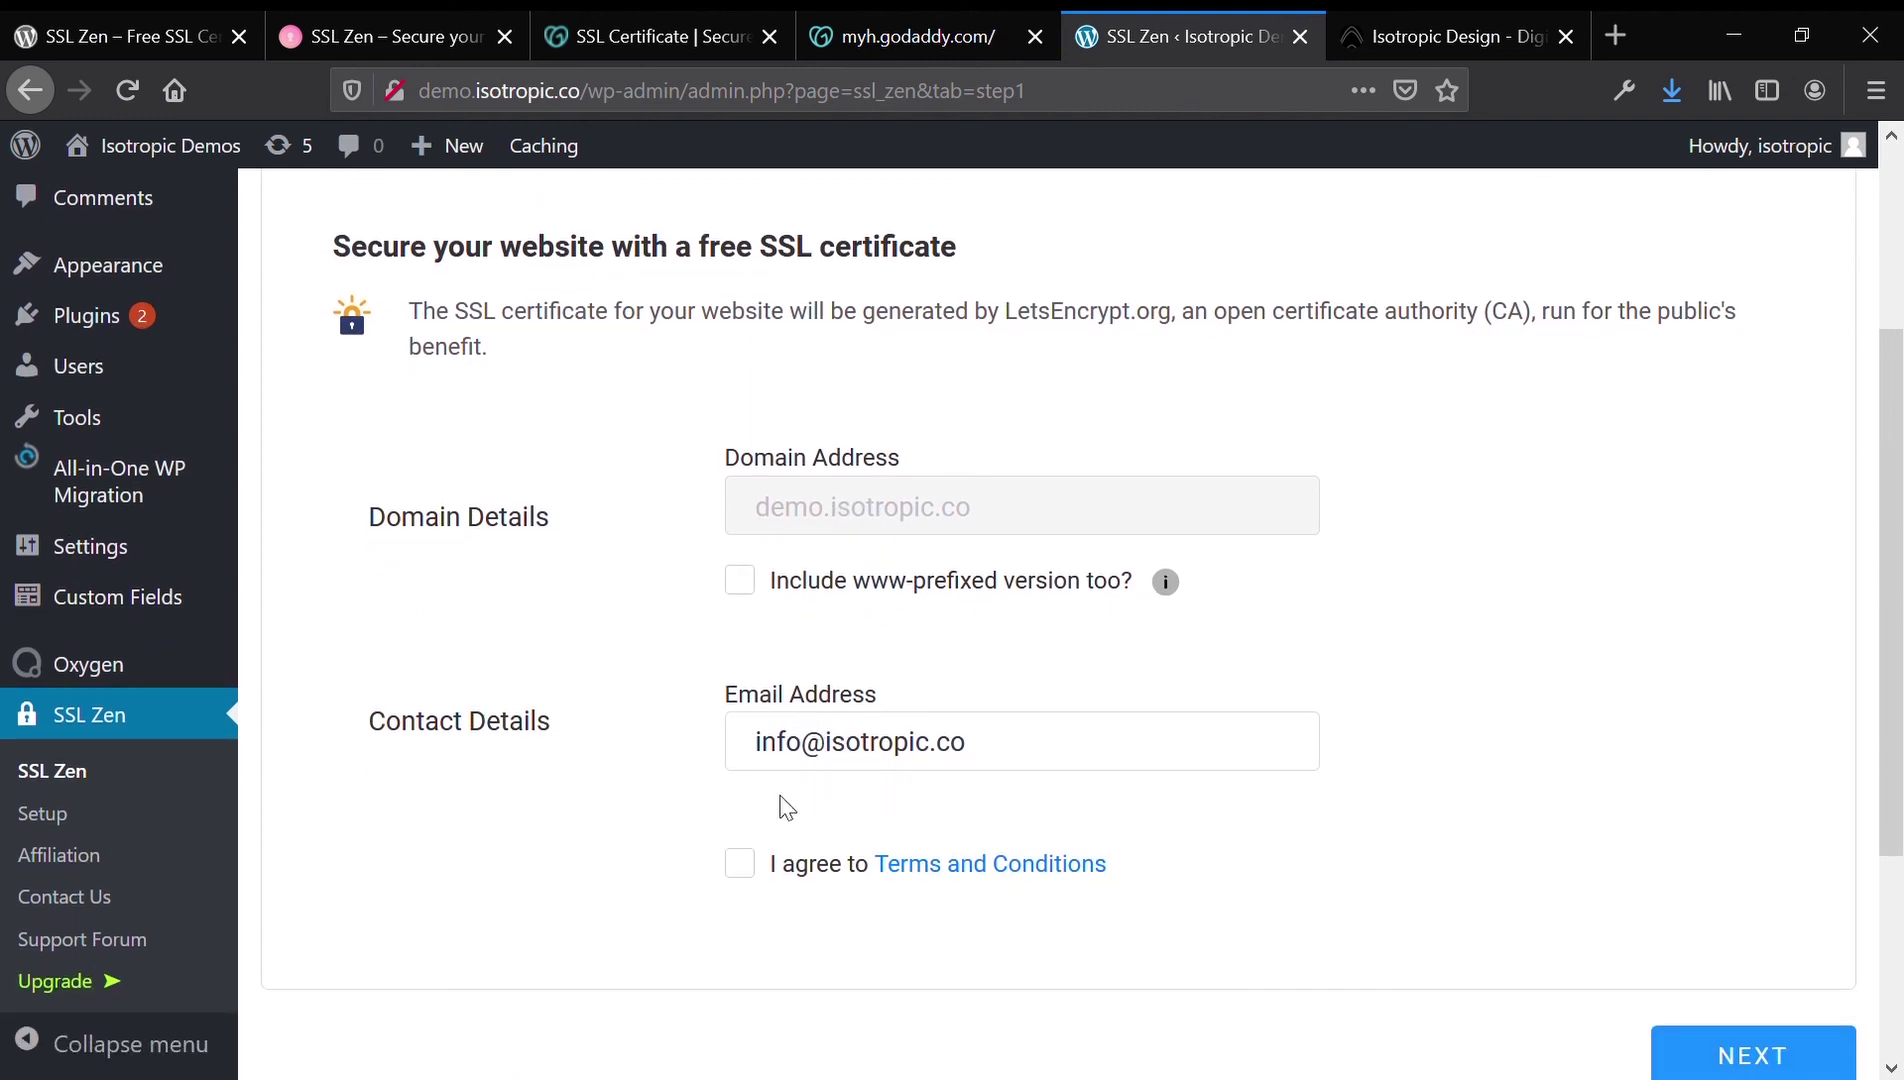
click(739, 863)
scroll(1334, 811, down, 3)
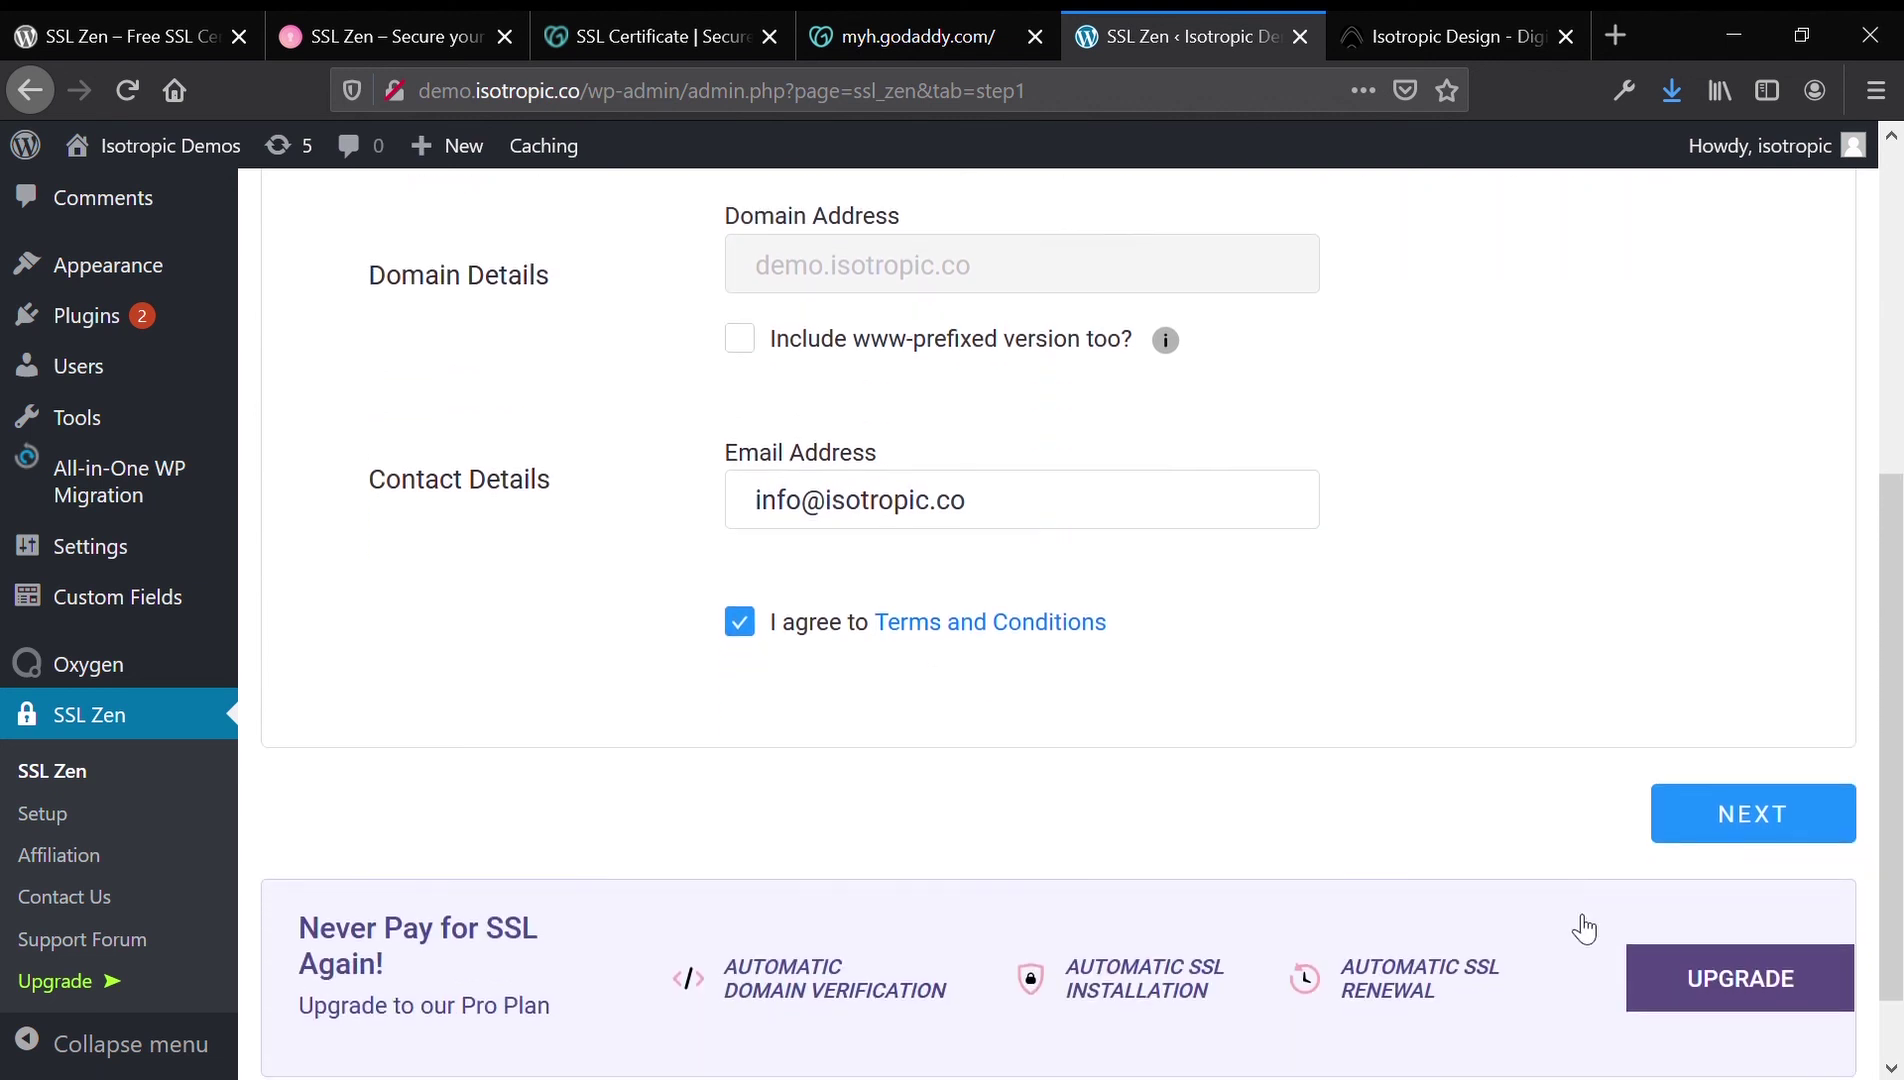
click(1768, 812)
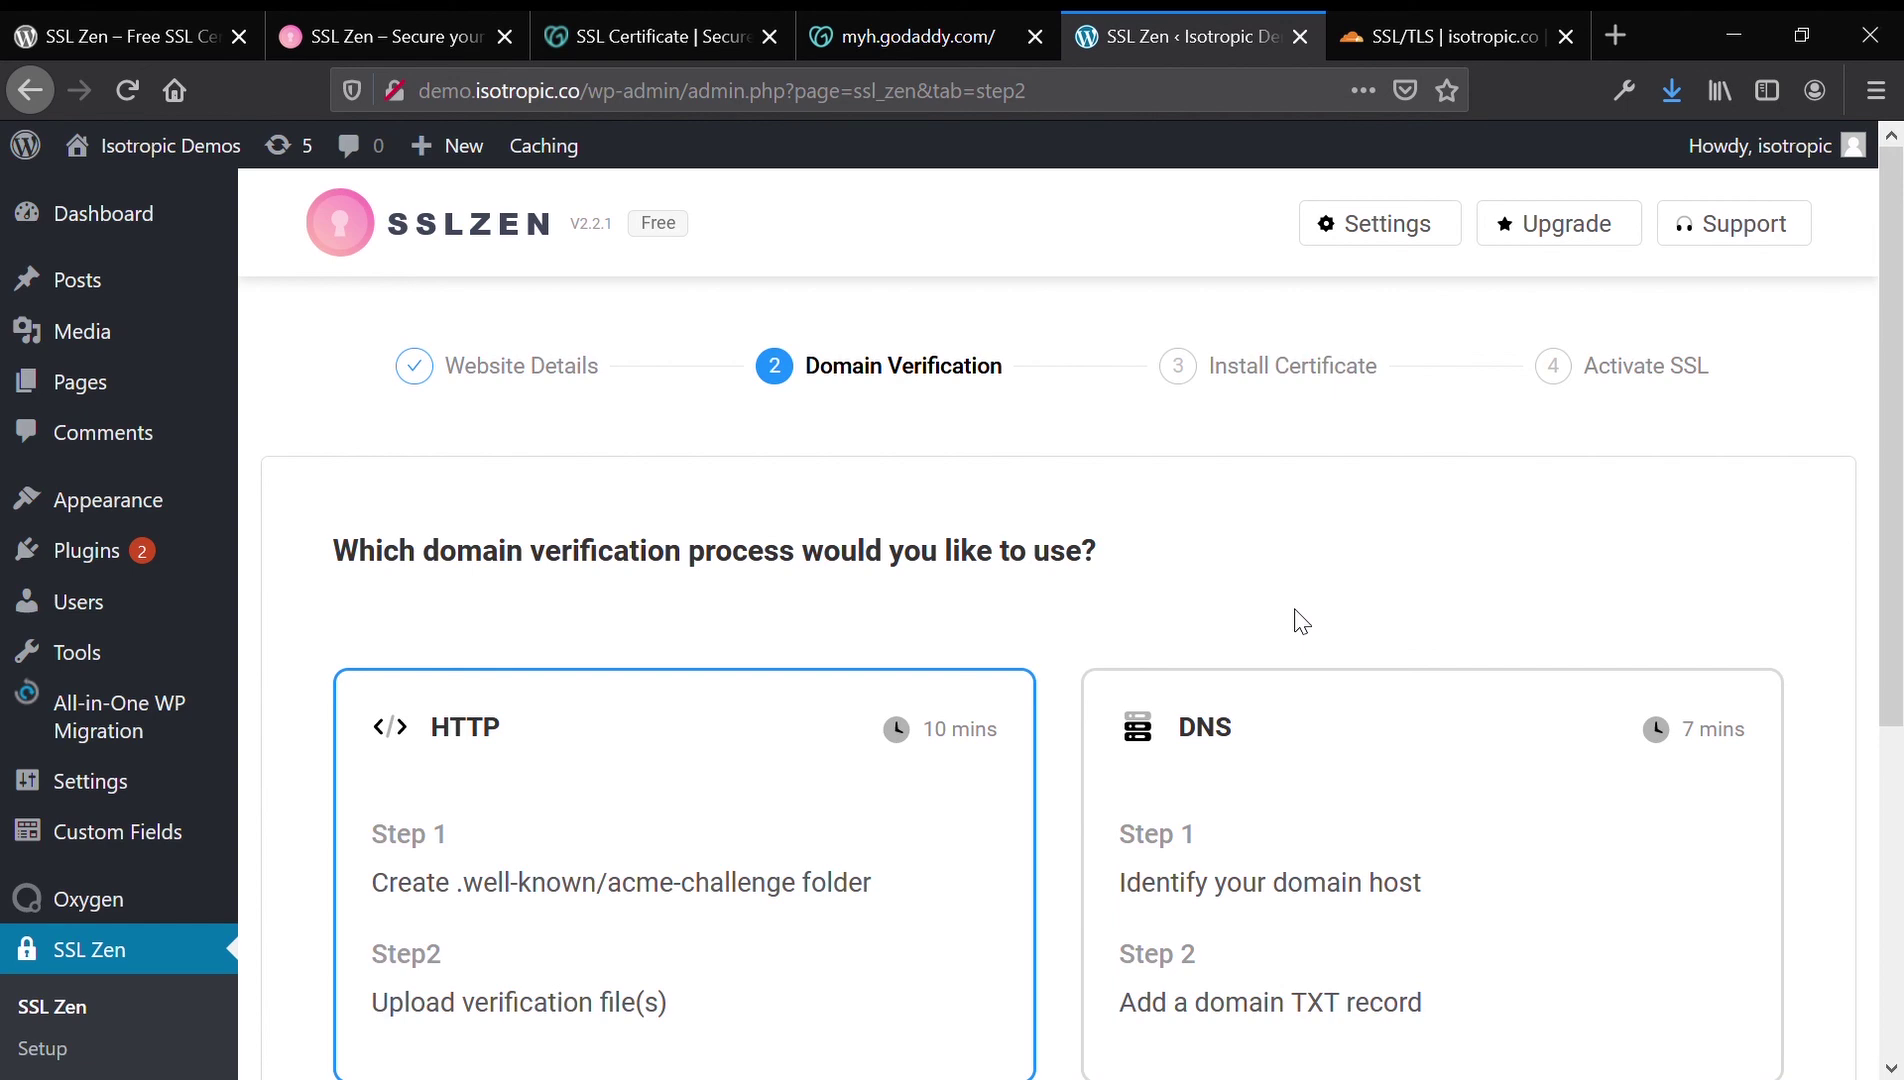
Step: Proceed with the HTTP method for SSL Zen's domain verification
scroll(1299, 620, down, 3)
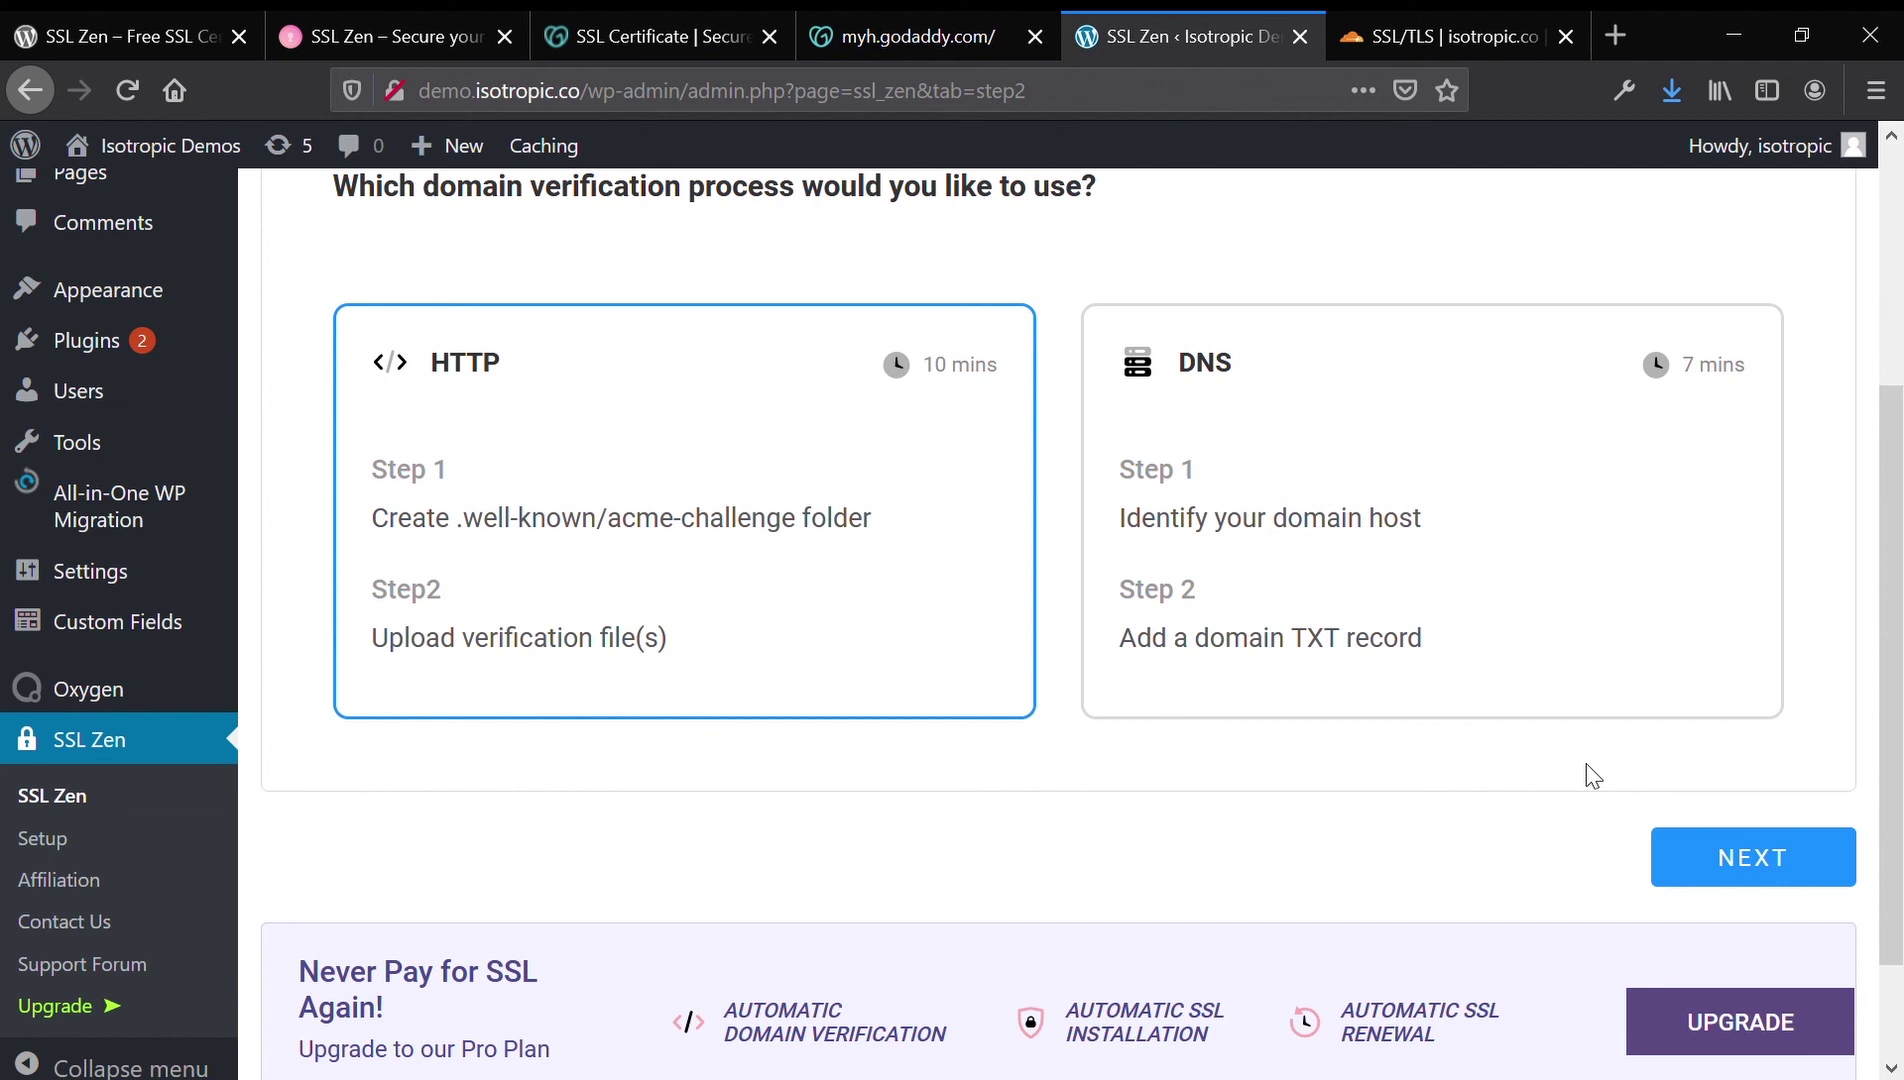
click(1726, 858)
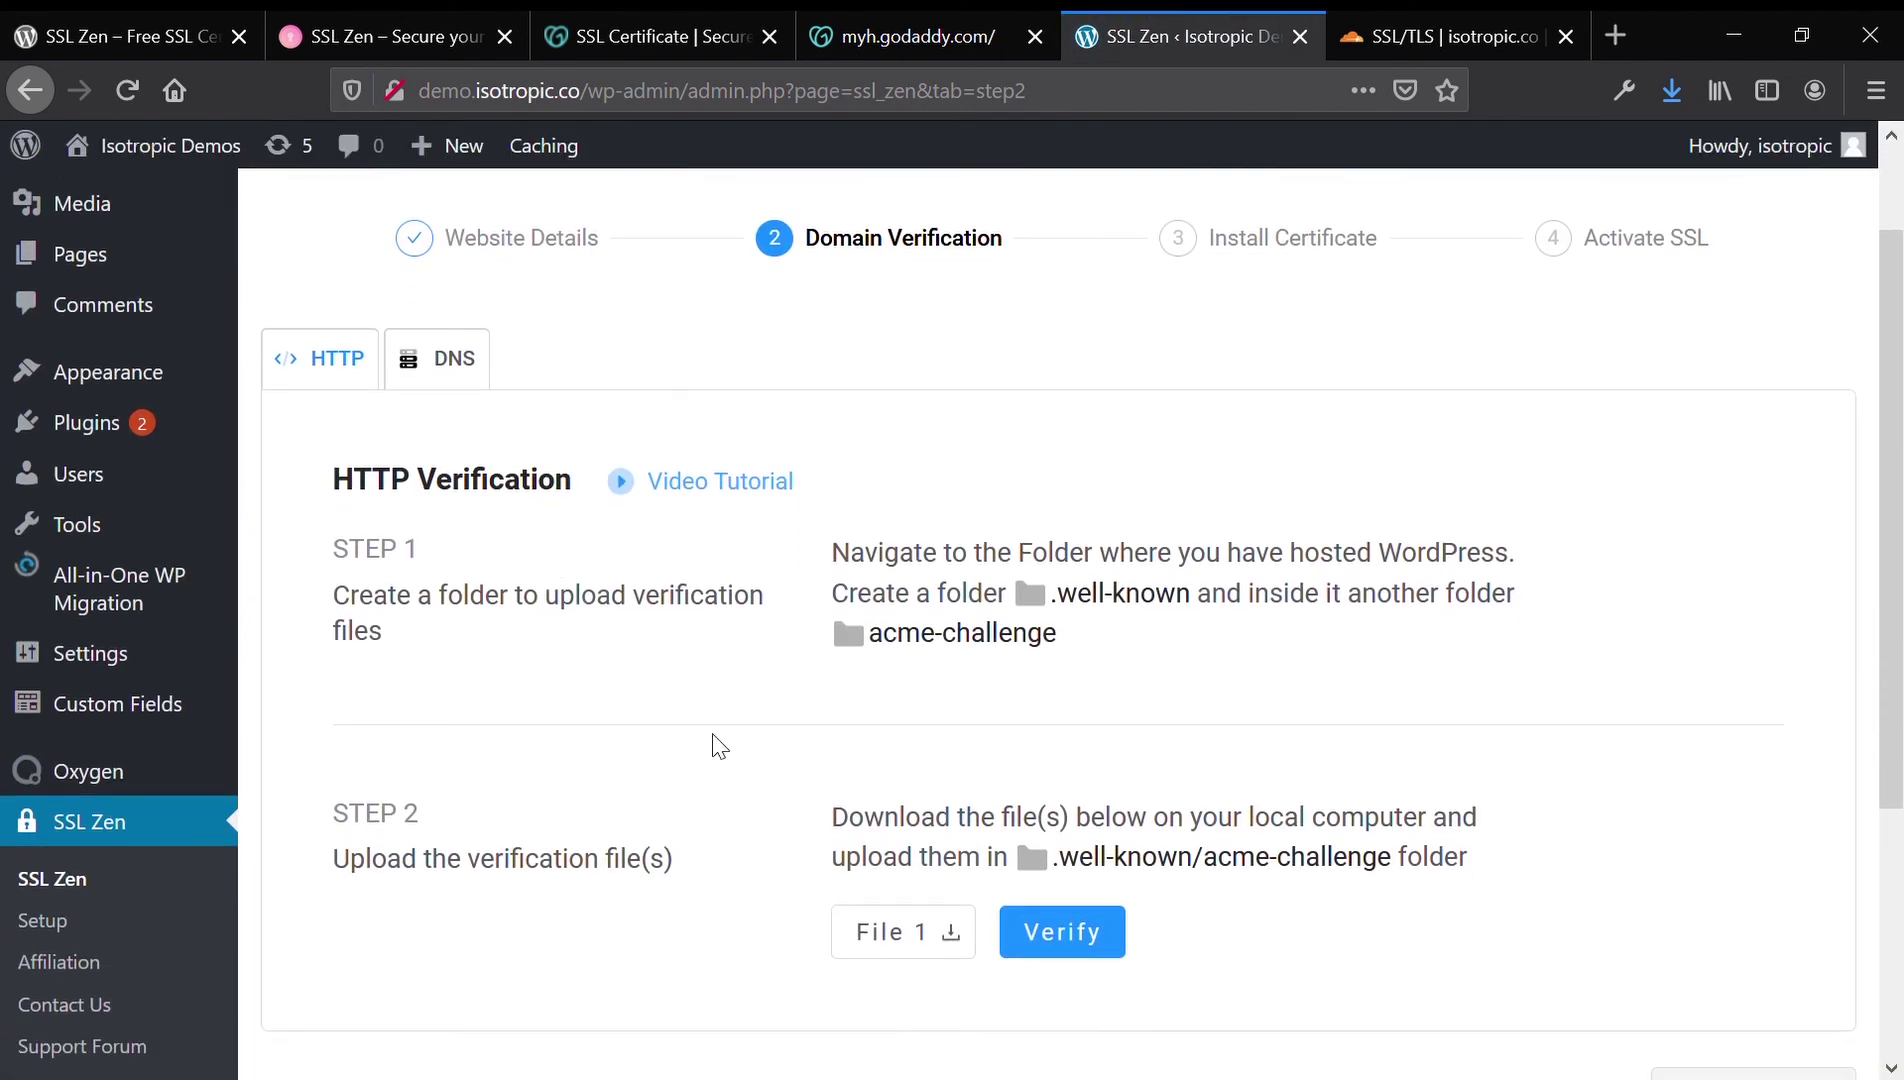
Step: Download verification File 1 from SSL Zen's HTTP verification instructions
click(912, 930)
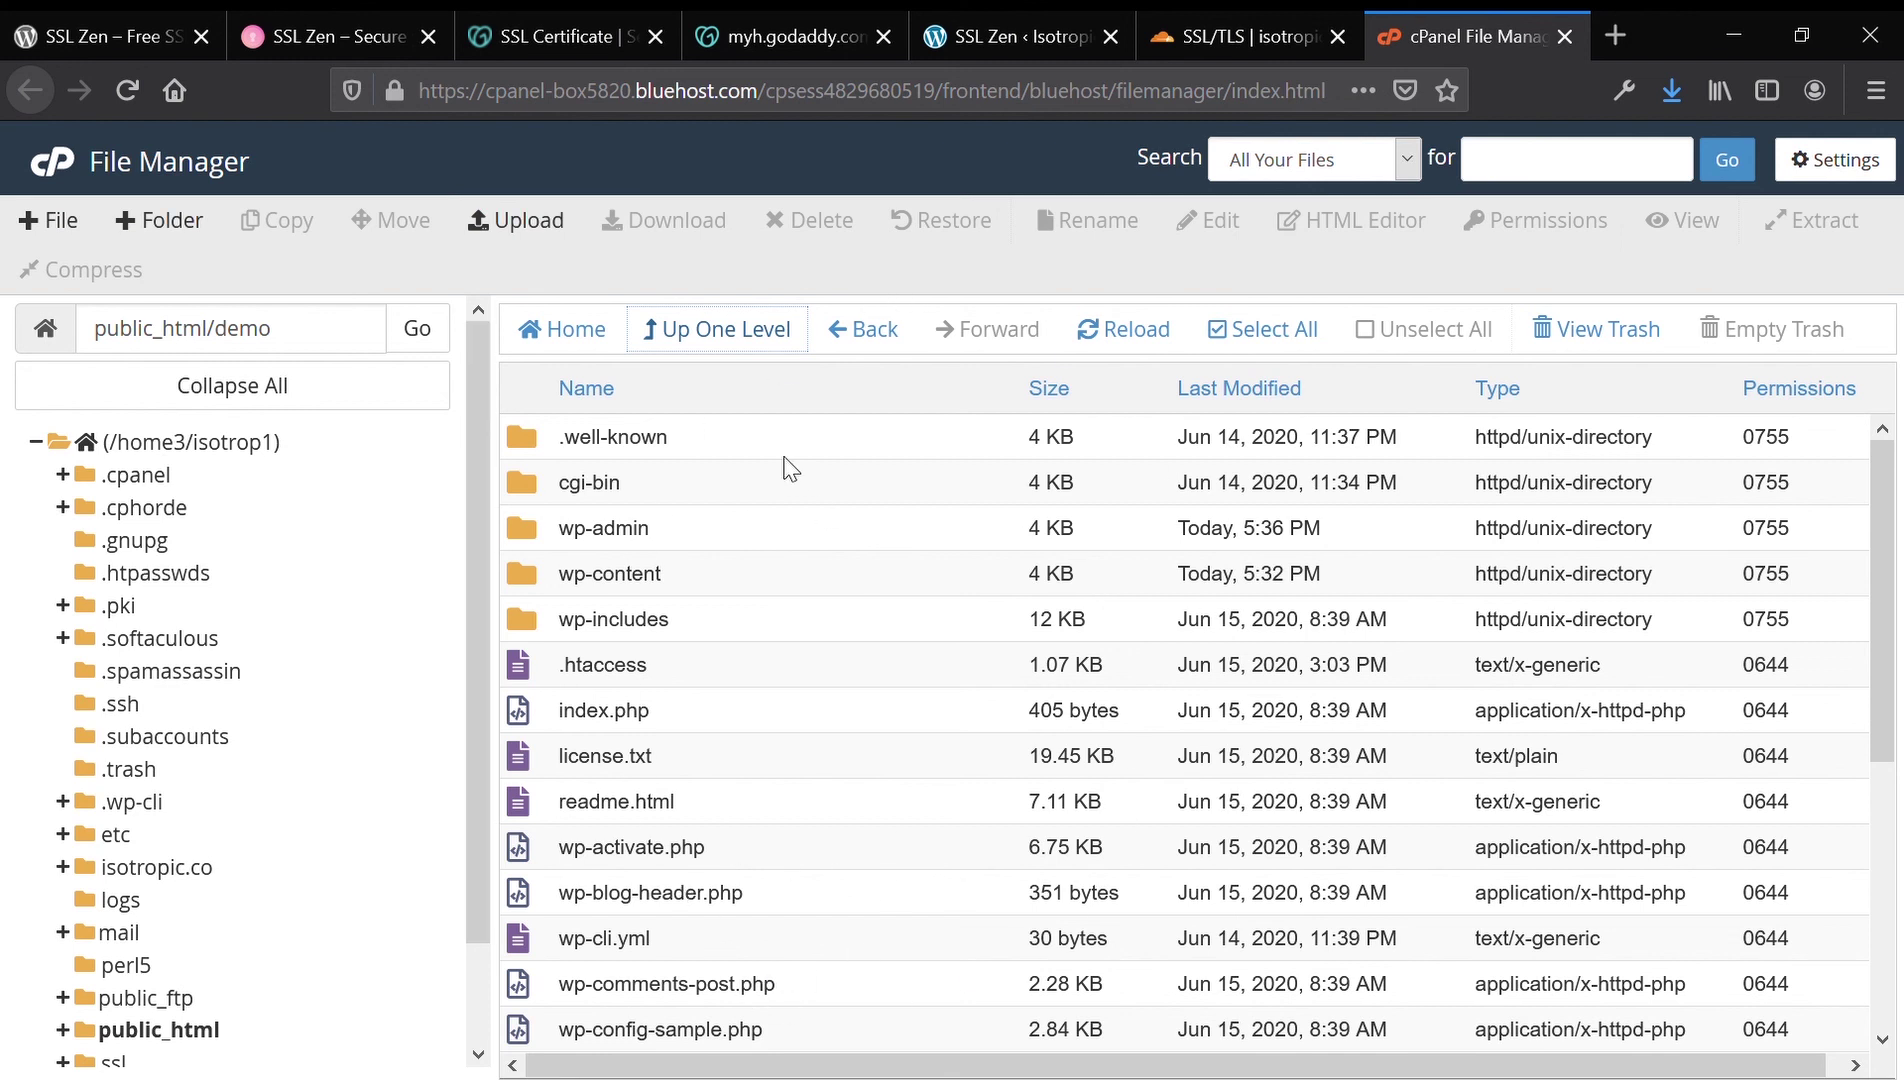
Step: Open the .well-known/acme-challenge folder in File Manager, then return to the SSL Zen tab
click(698, 453)
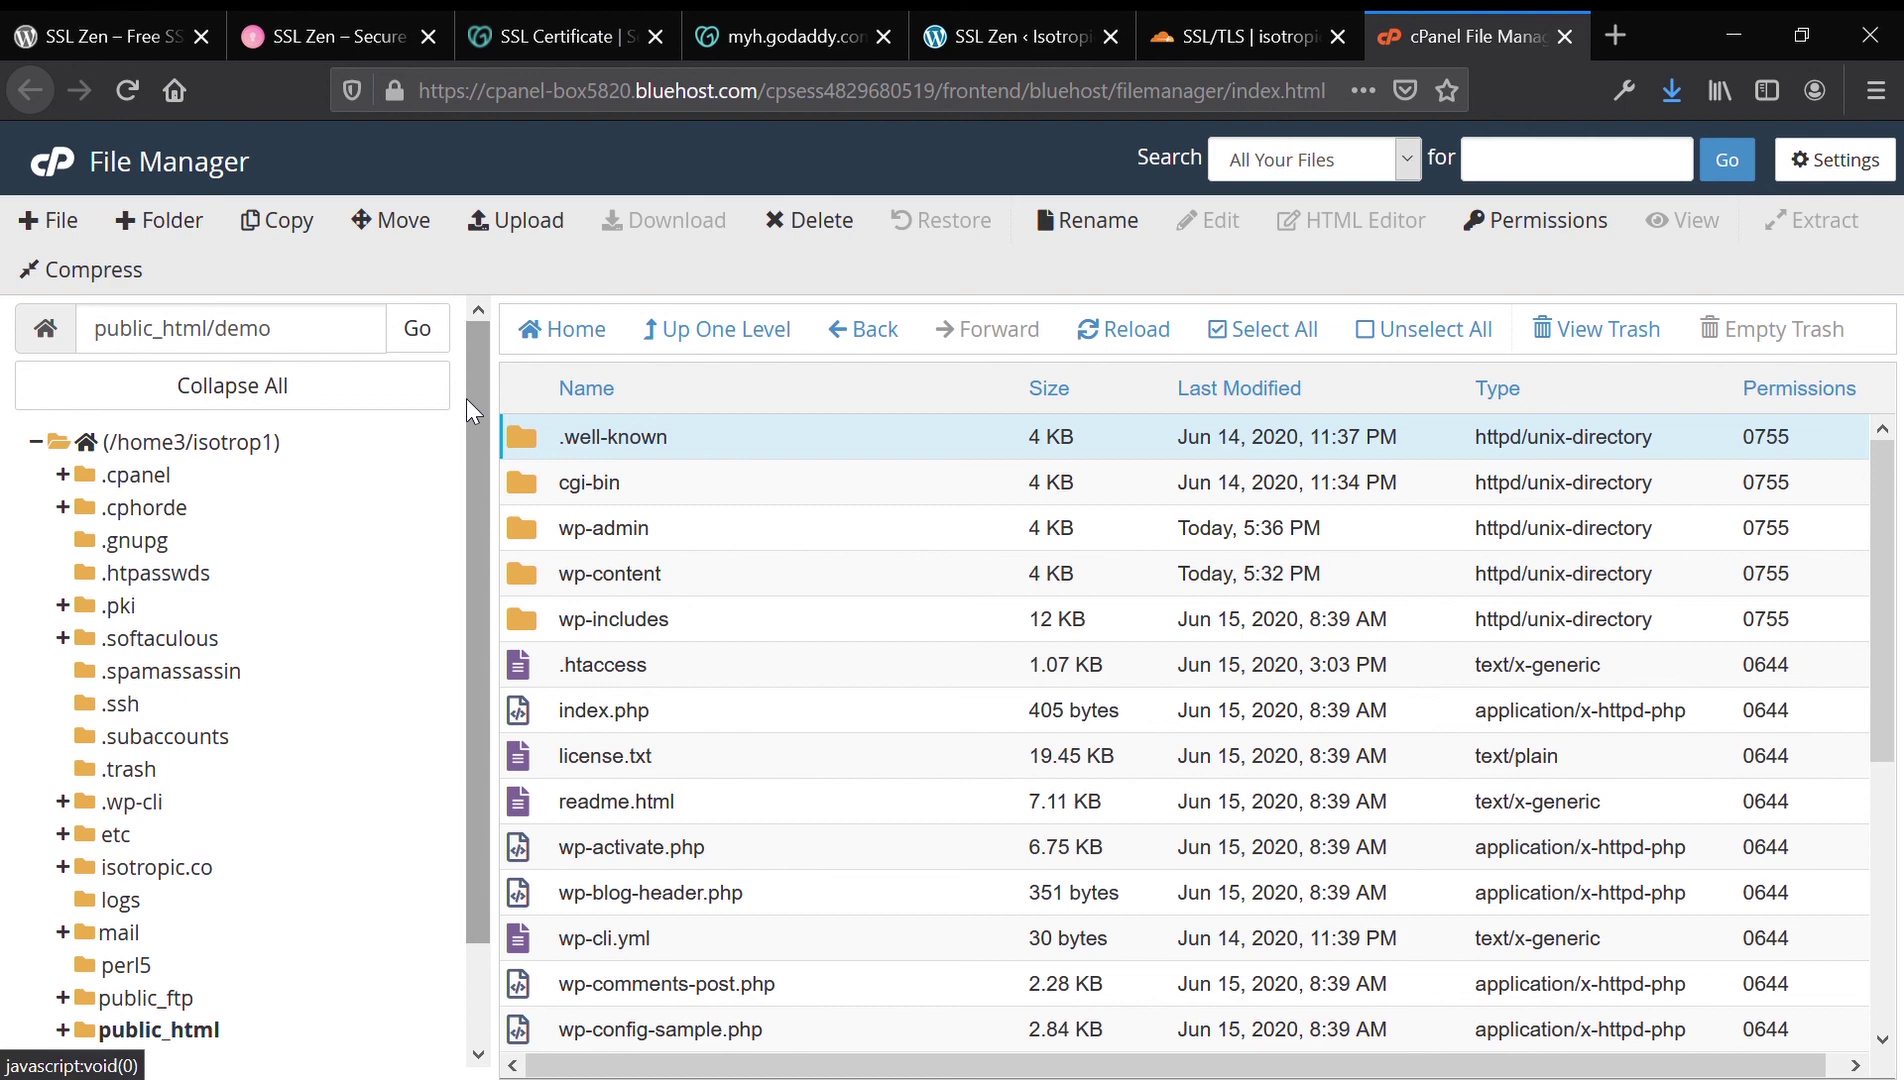
double_click(553, 455)
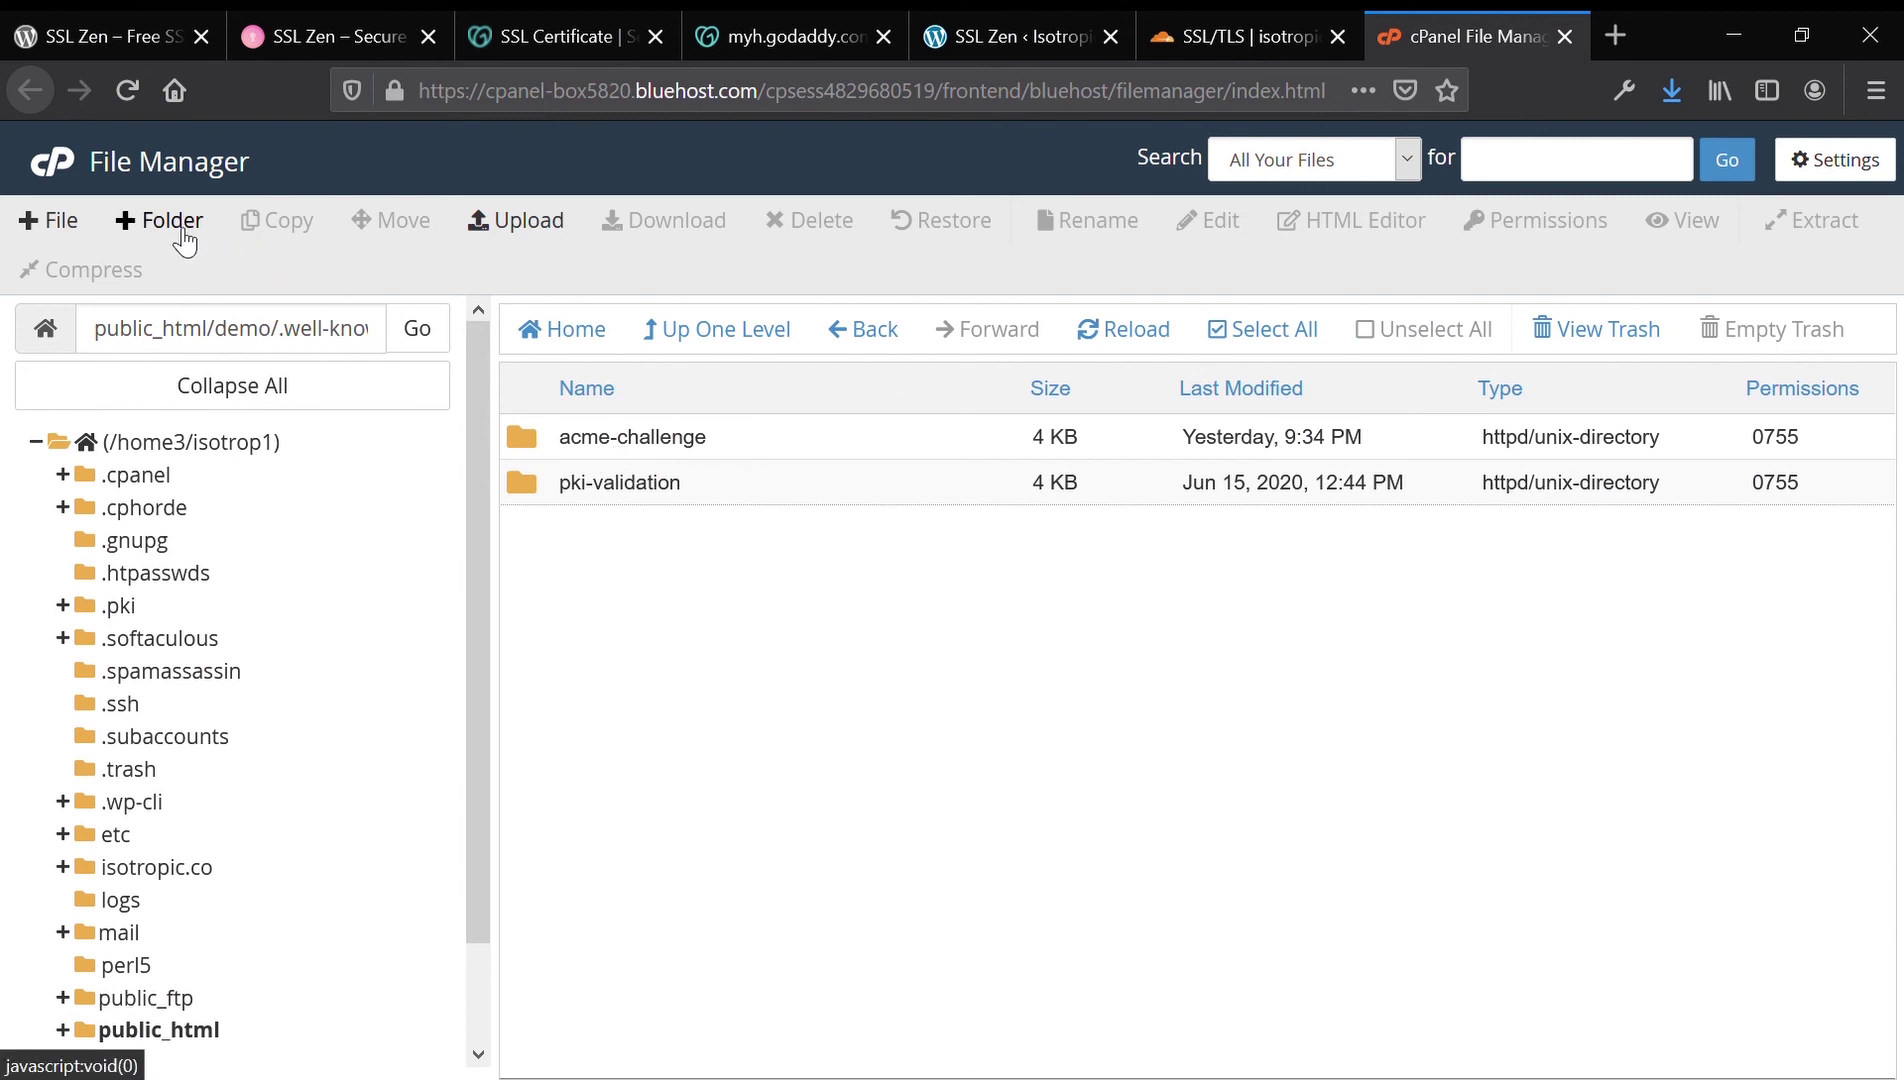
double_click(818, 441)
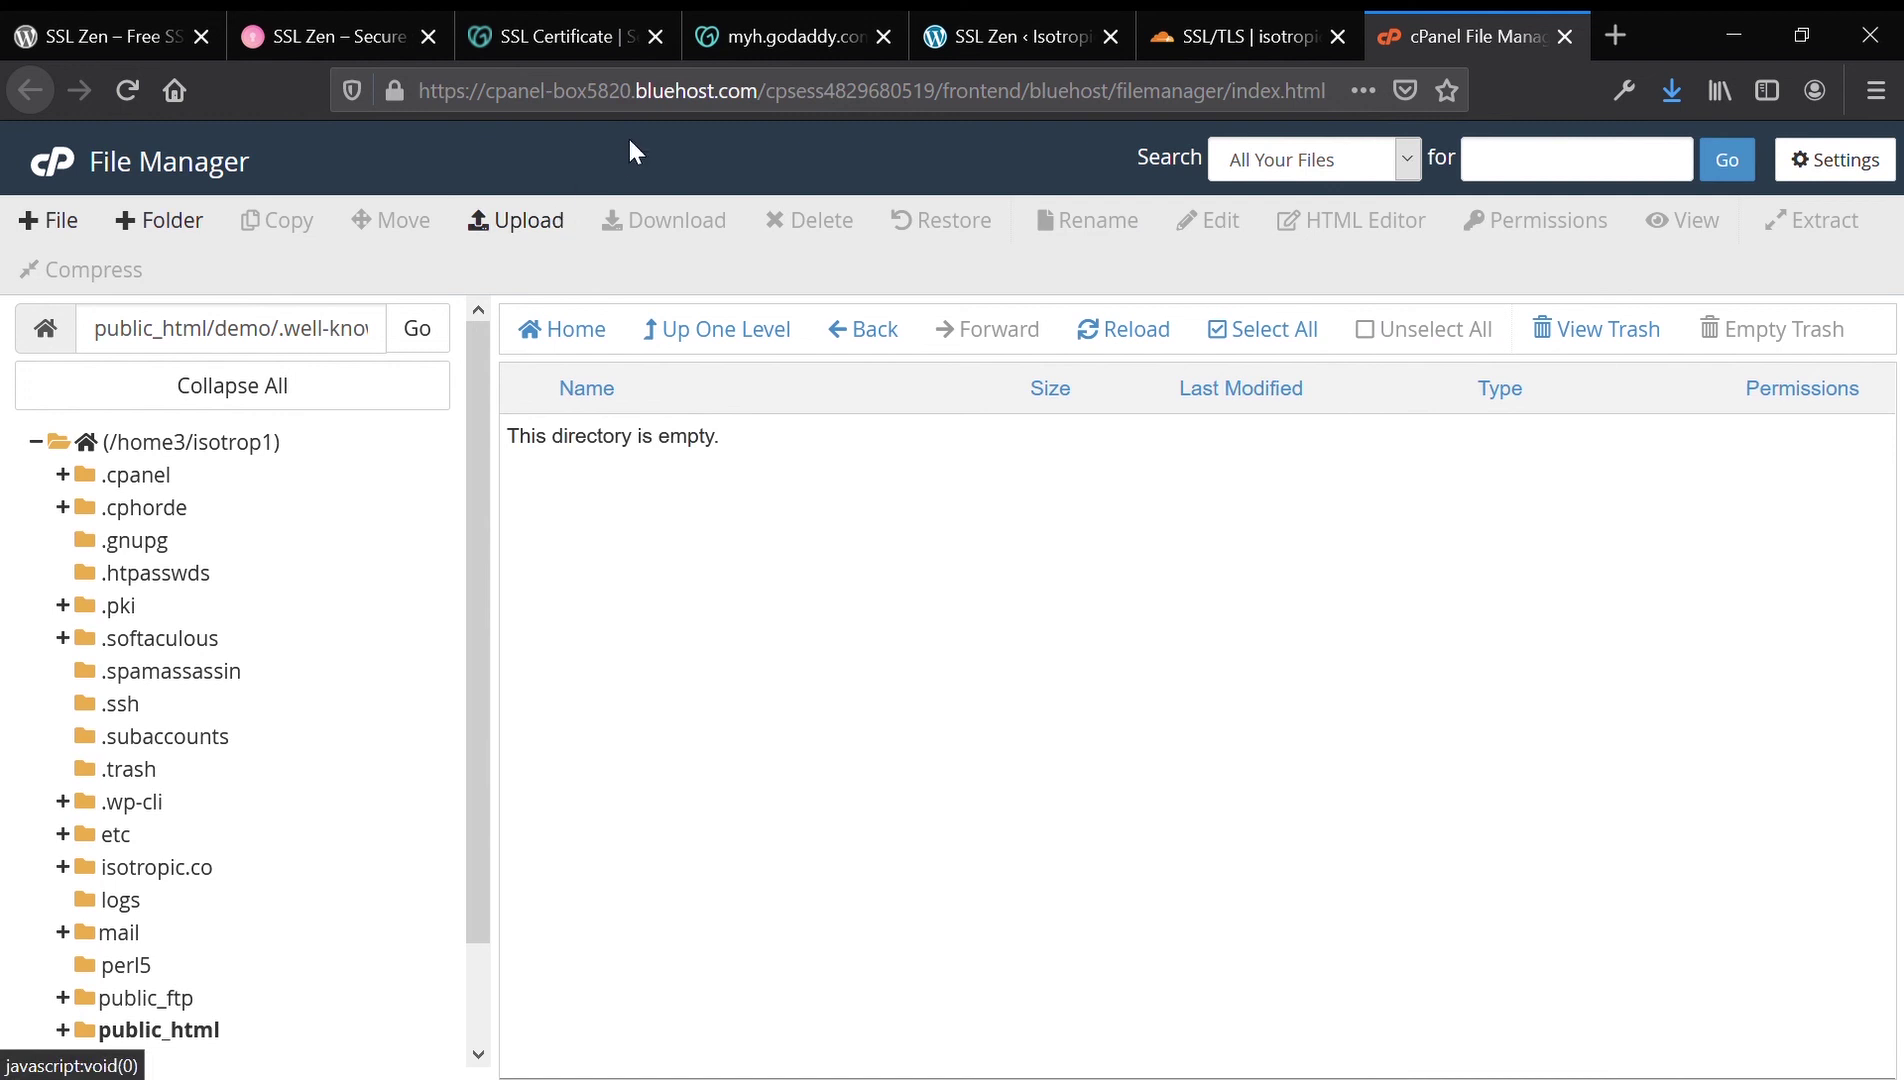
click(1043, 22)
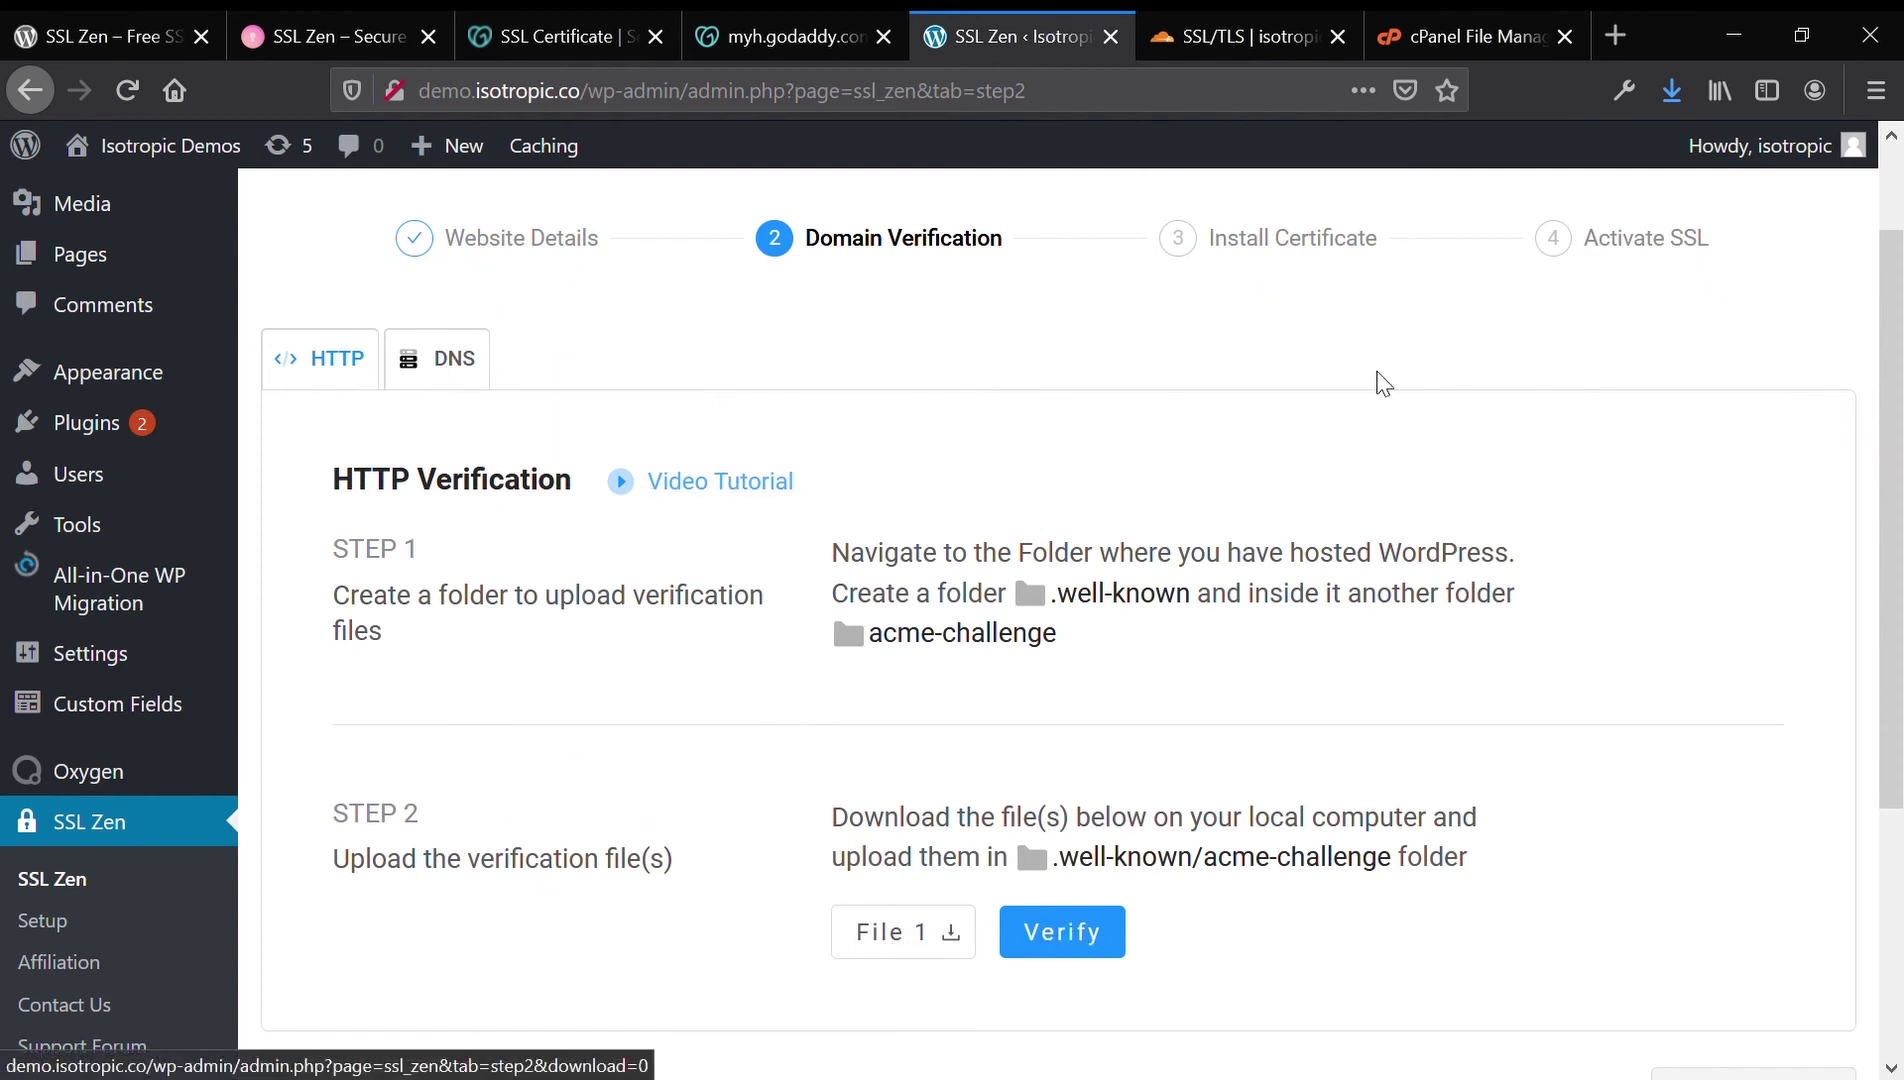
Step: Upload the 87-byte verification file into acme-challenge, refresh the listing, and return to SSL Zen
click(1456, 12)
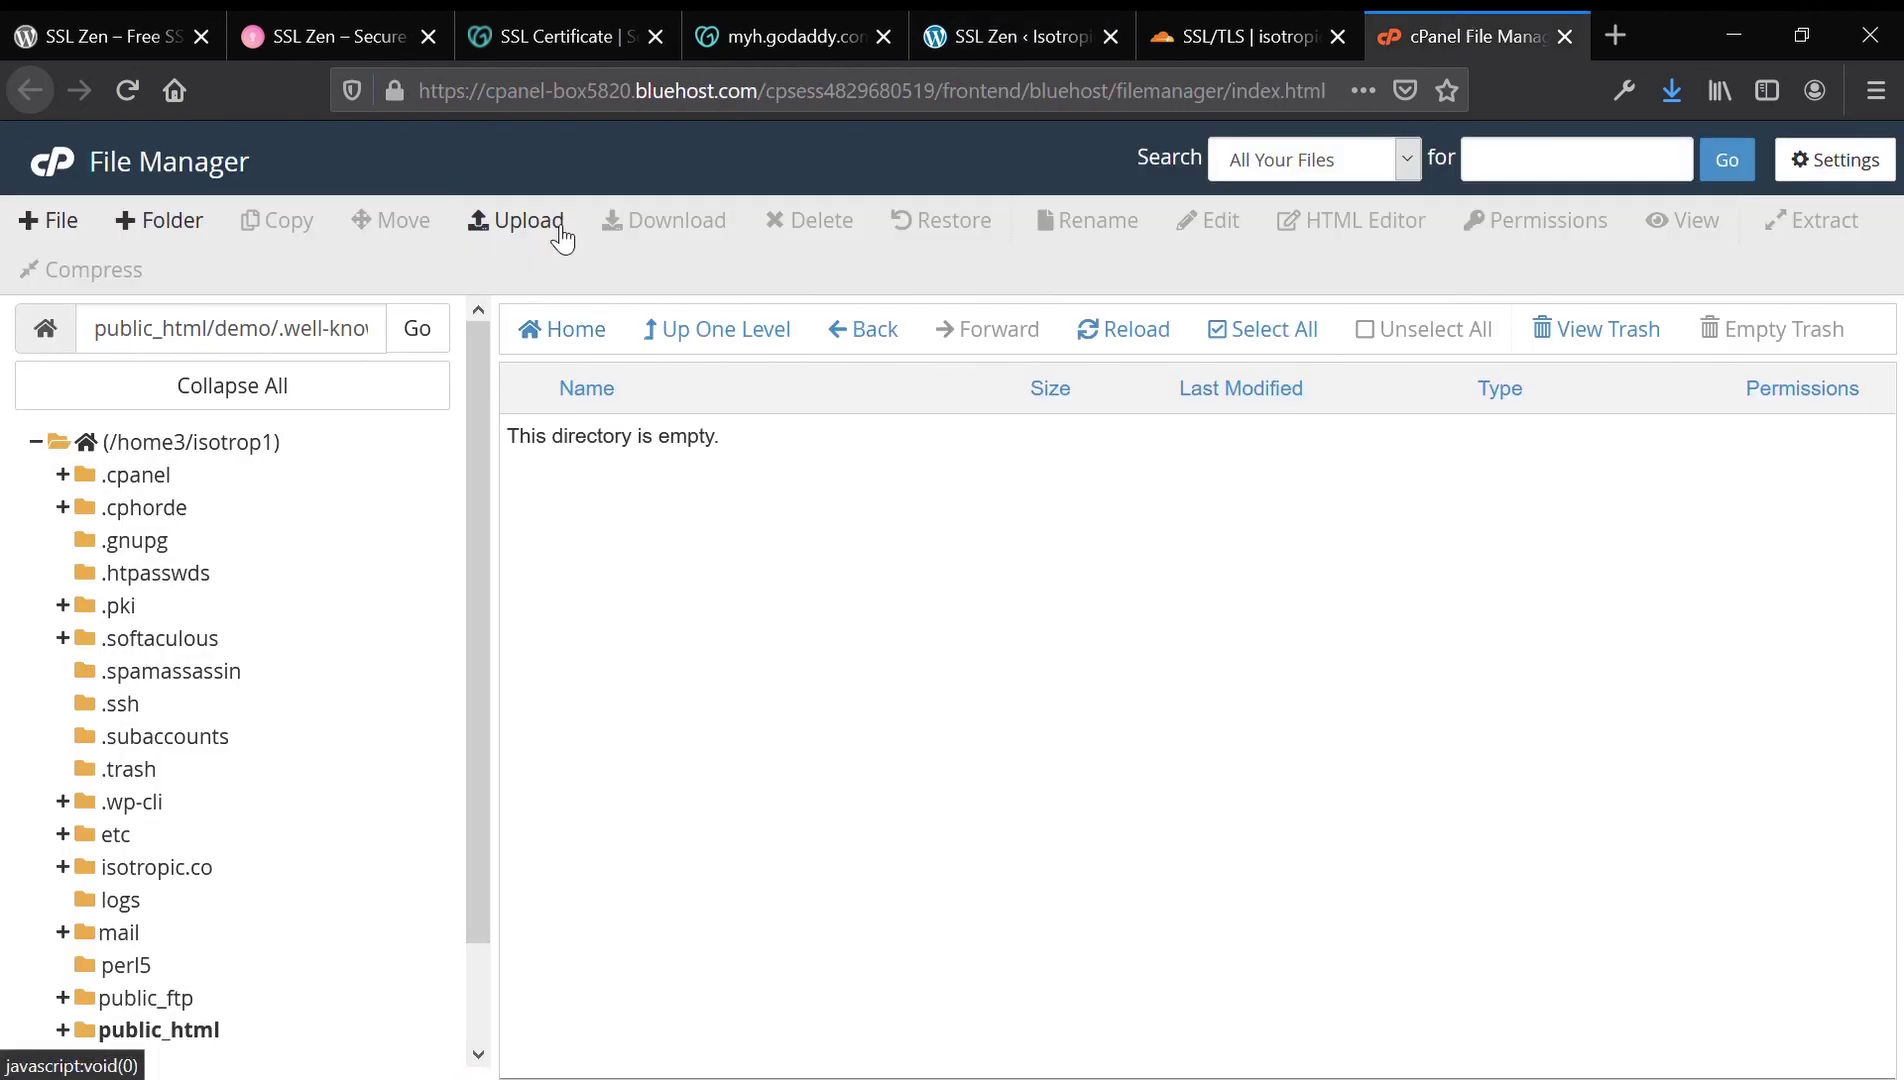
click(512, 221)
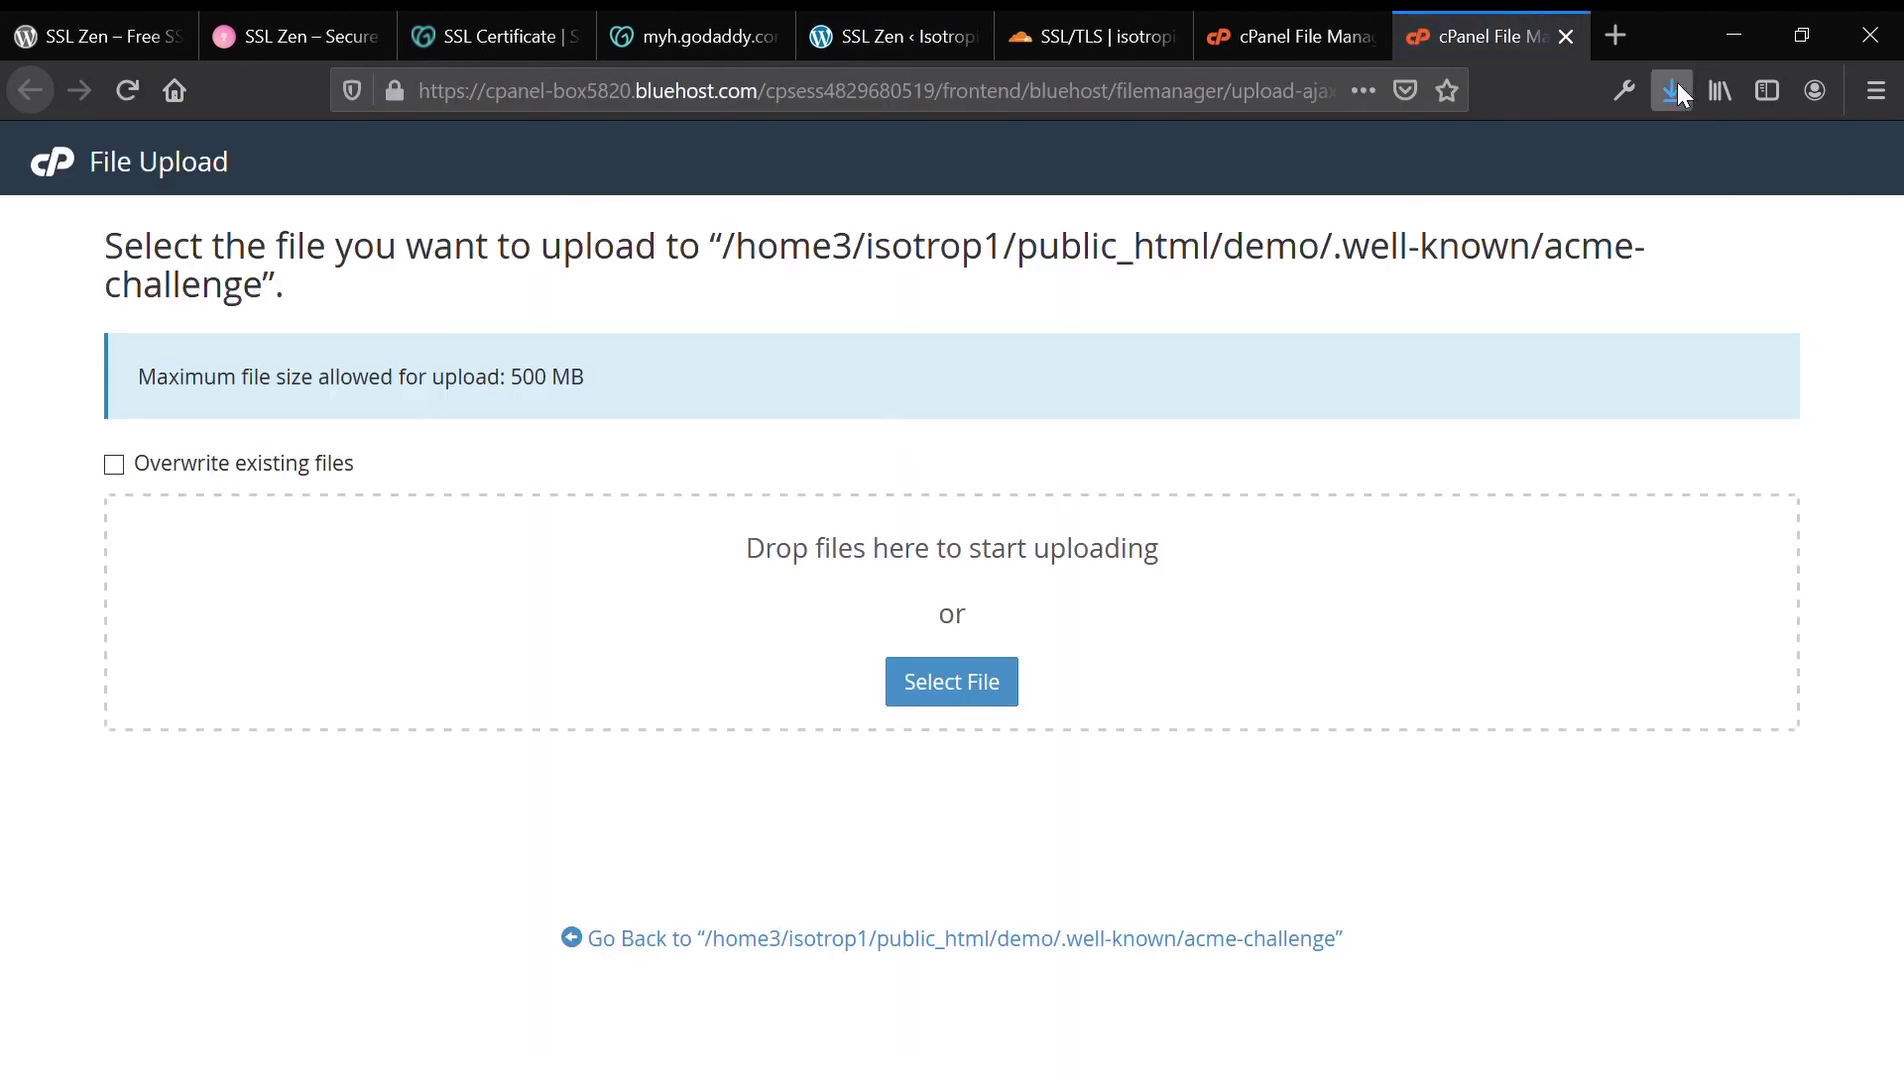
drag(1676, 82, 897, 625)
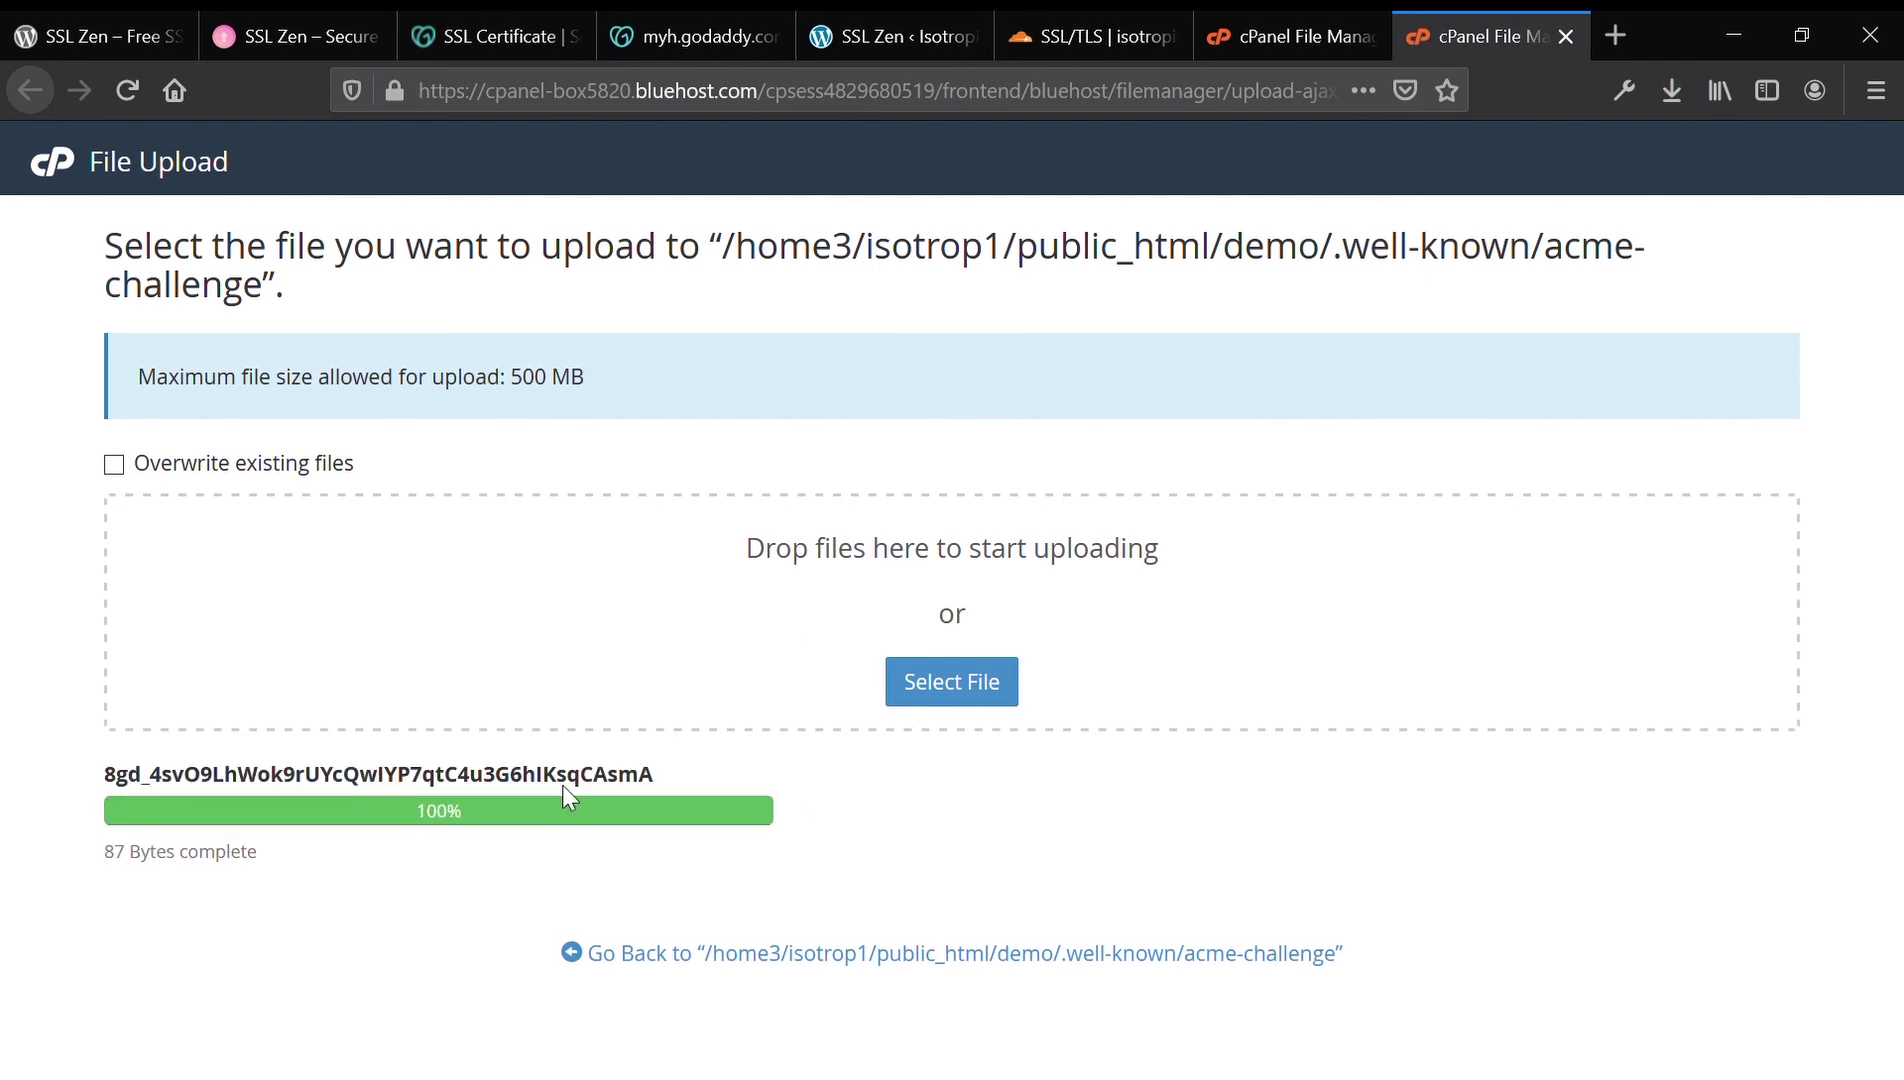
click(1281, 12)
click(1110, 335)
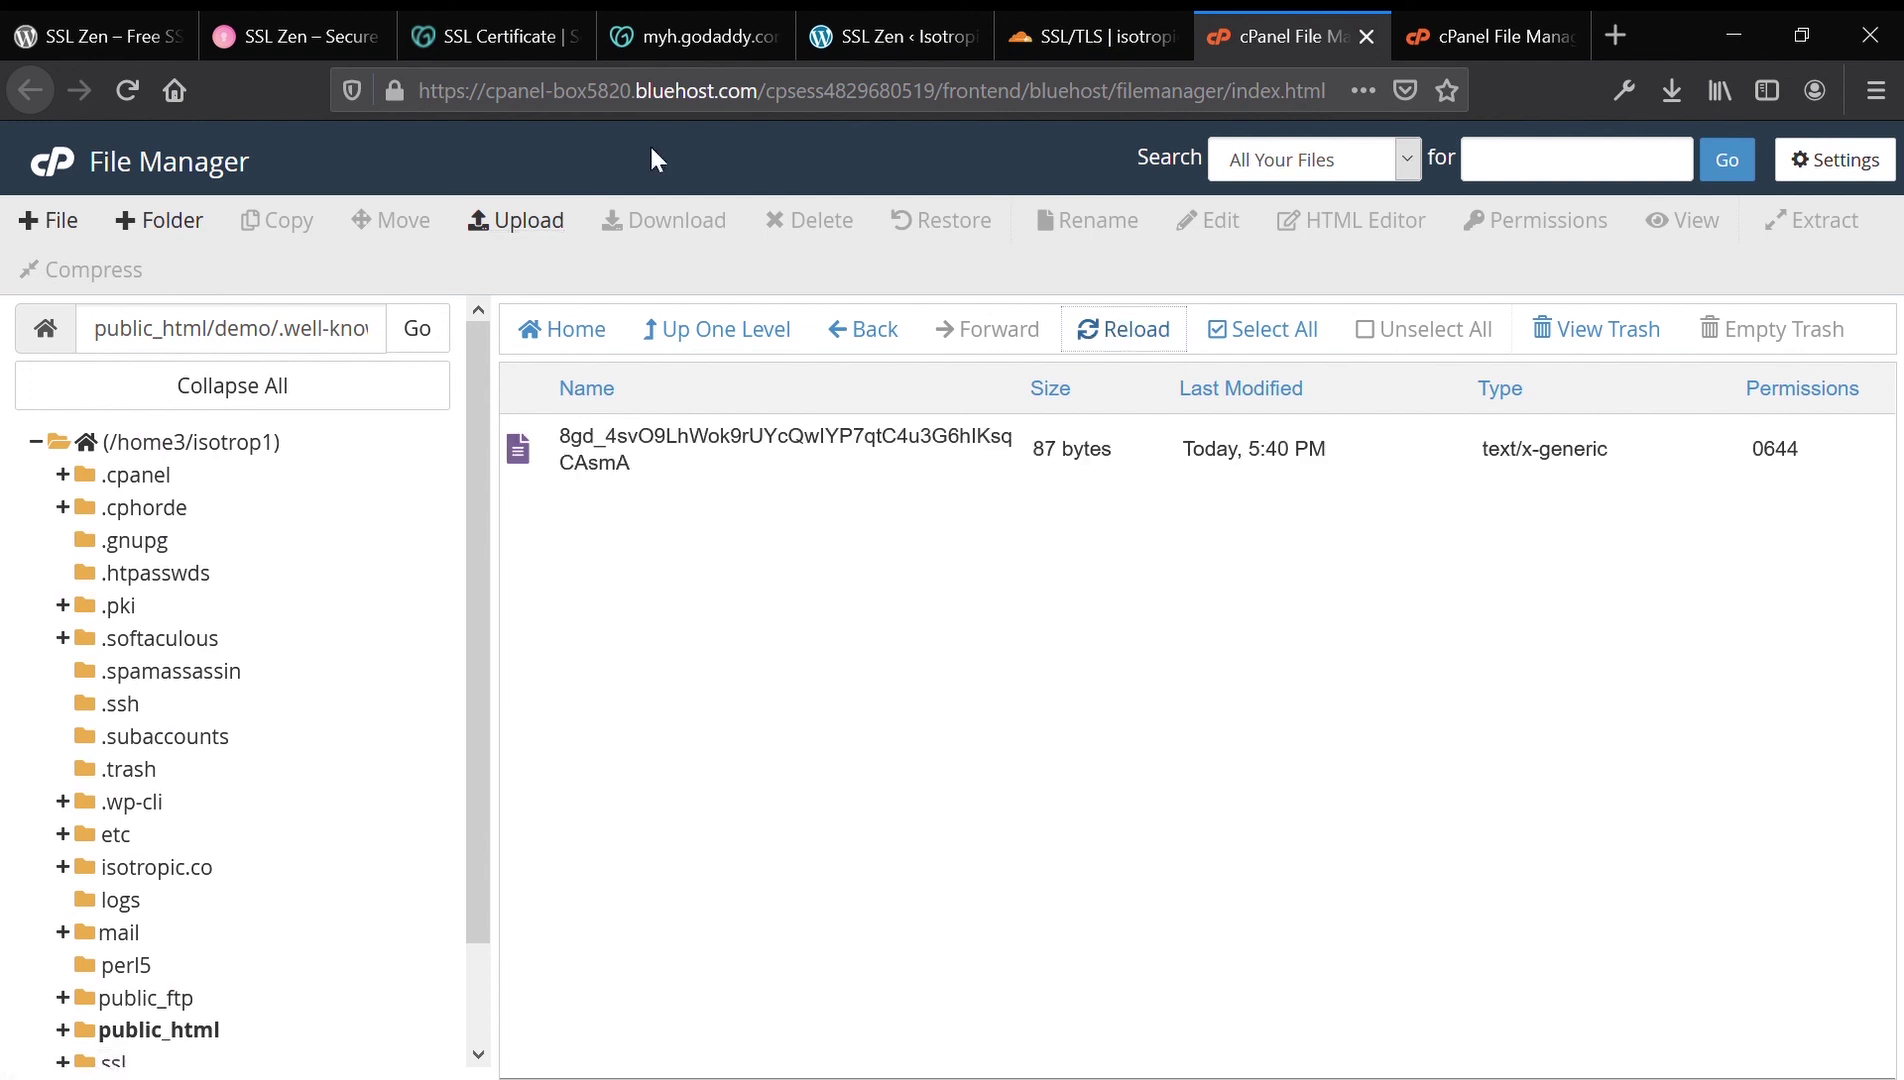
click(826, 42)
Step: Verify the domain in SSL Zen and continue to the Install Certificate step
scroll(850, 630, down, 3)
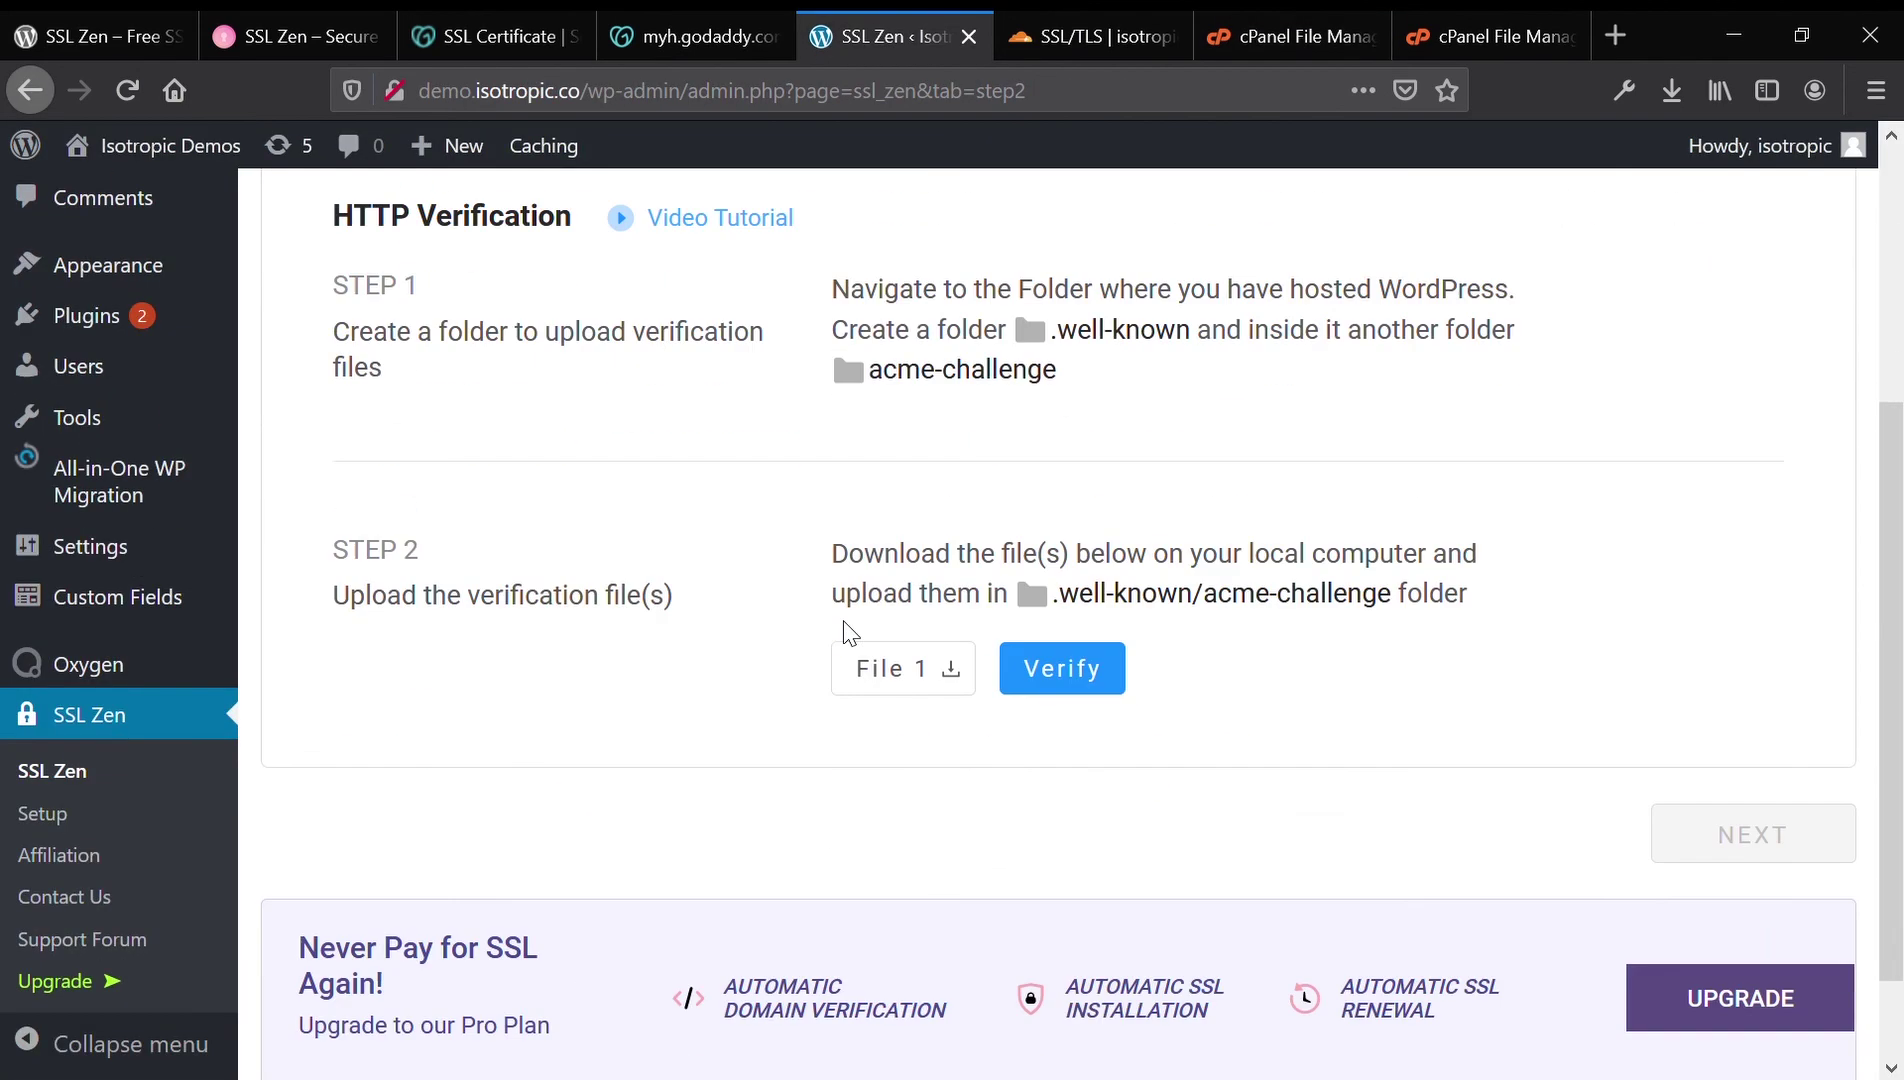
click(1089, 566)
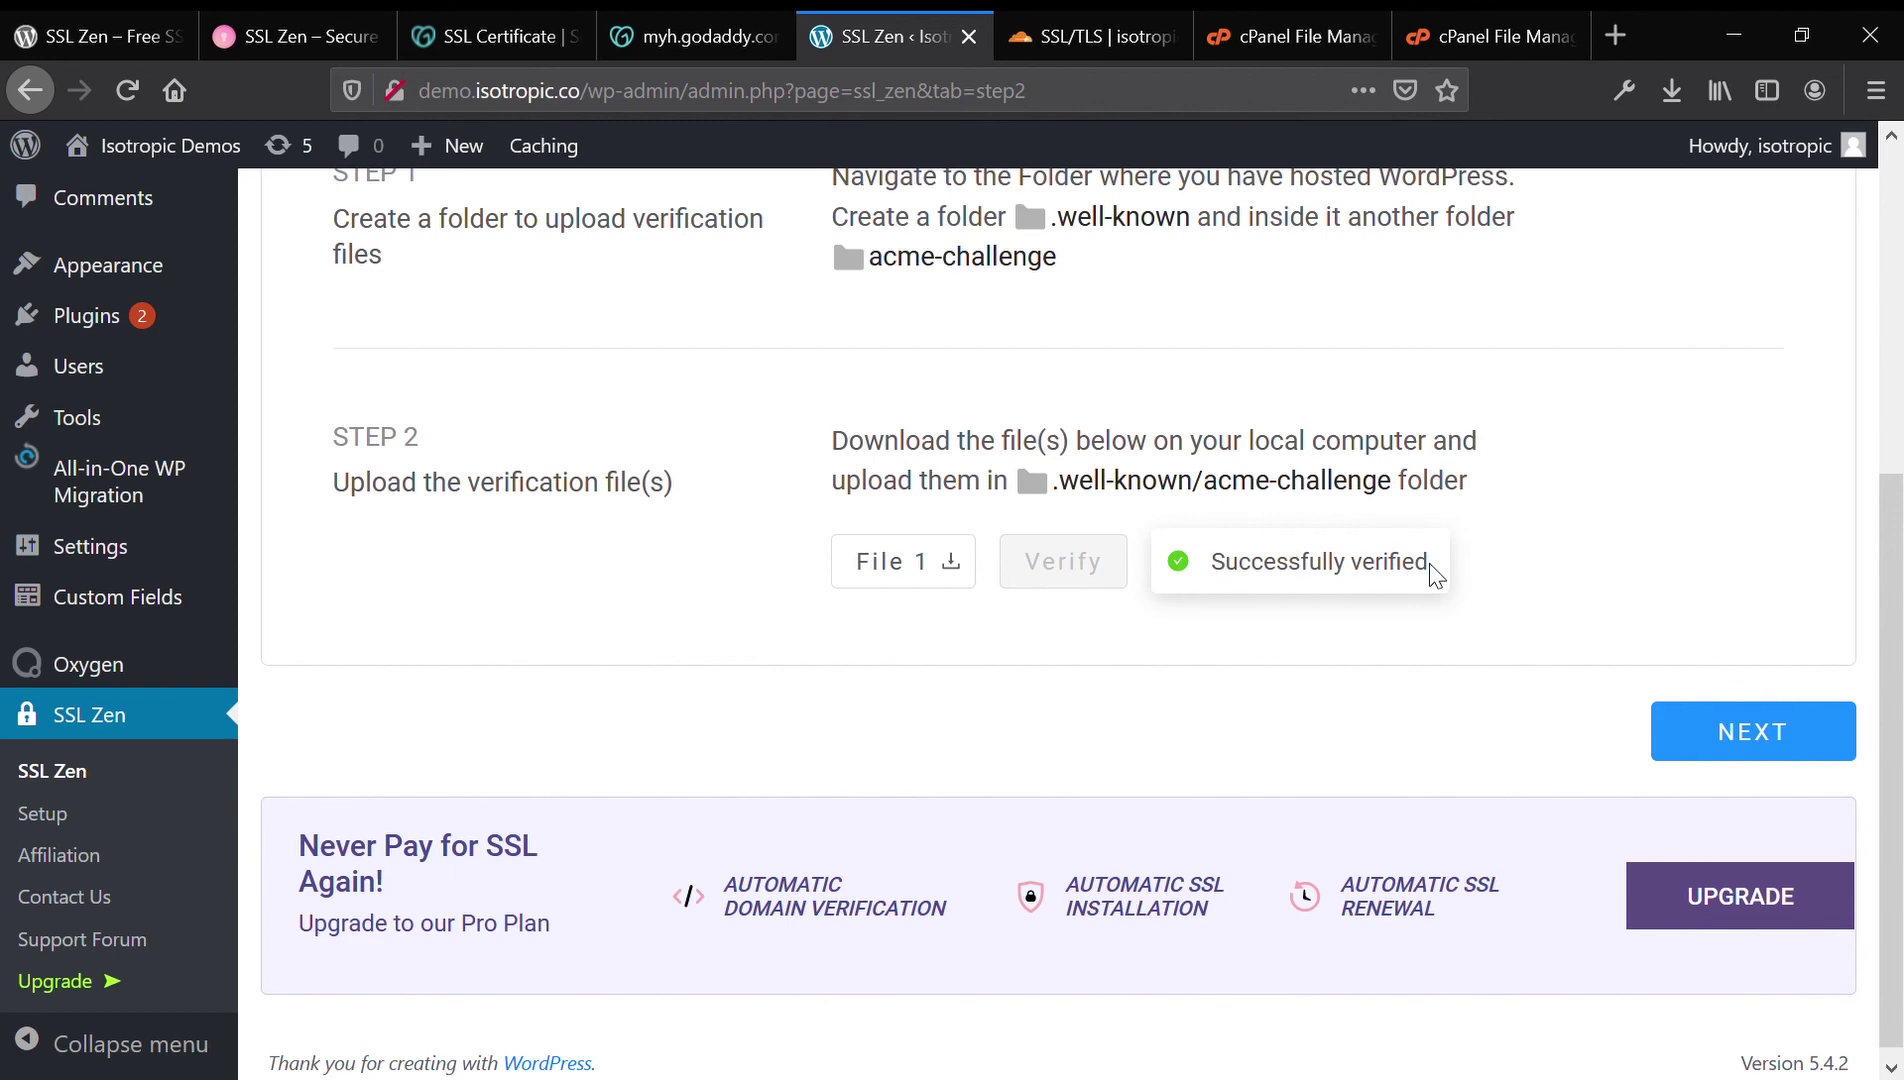
scroll(1475, 608, up, 1)
click(1736, 812)
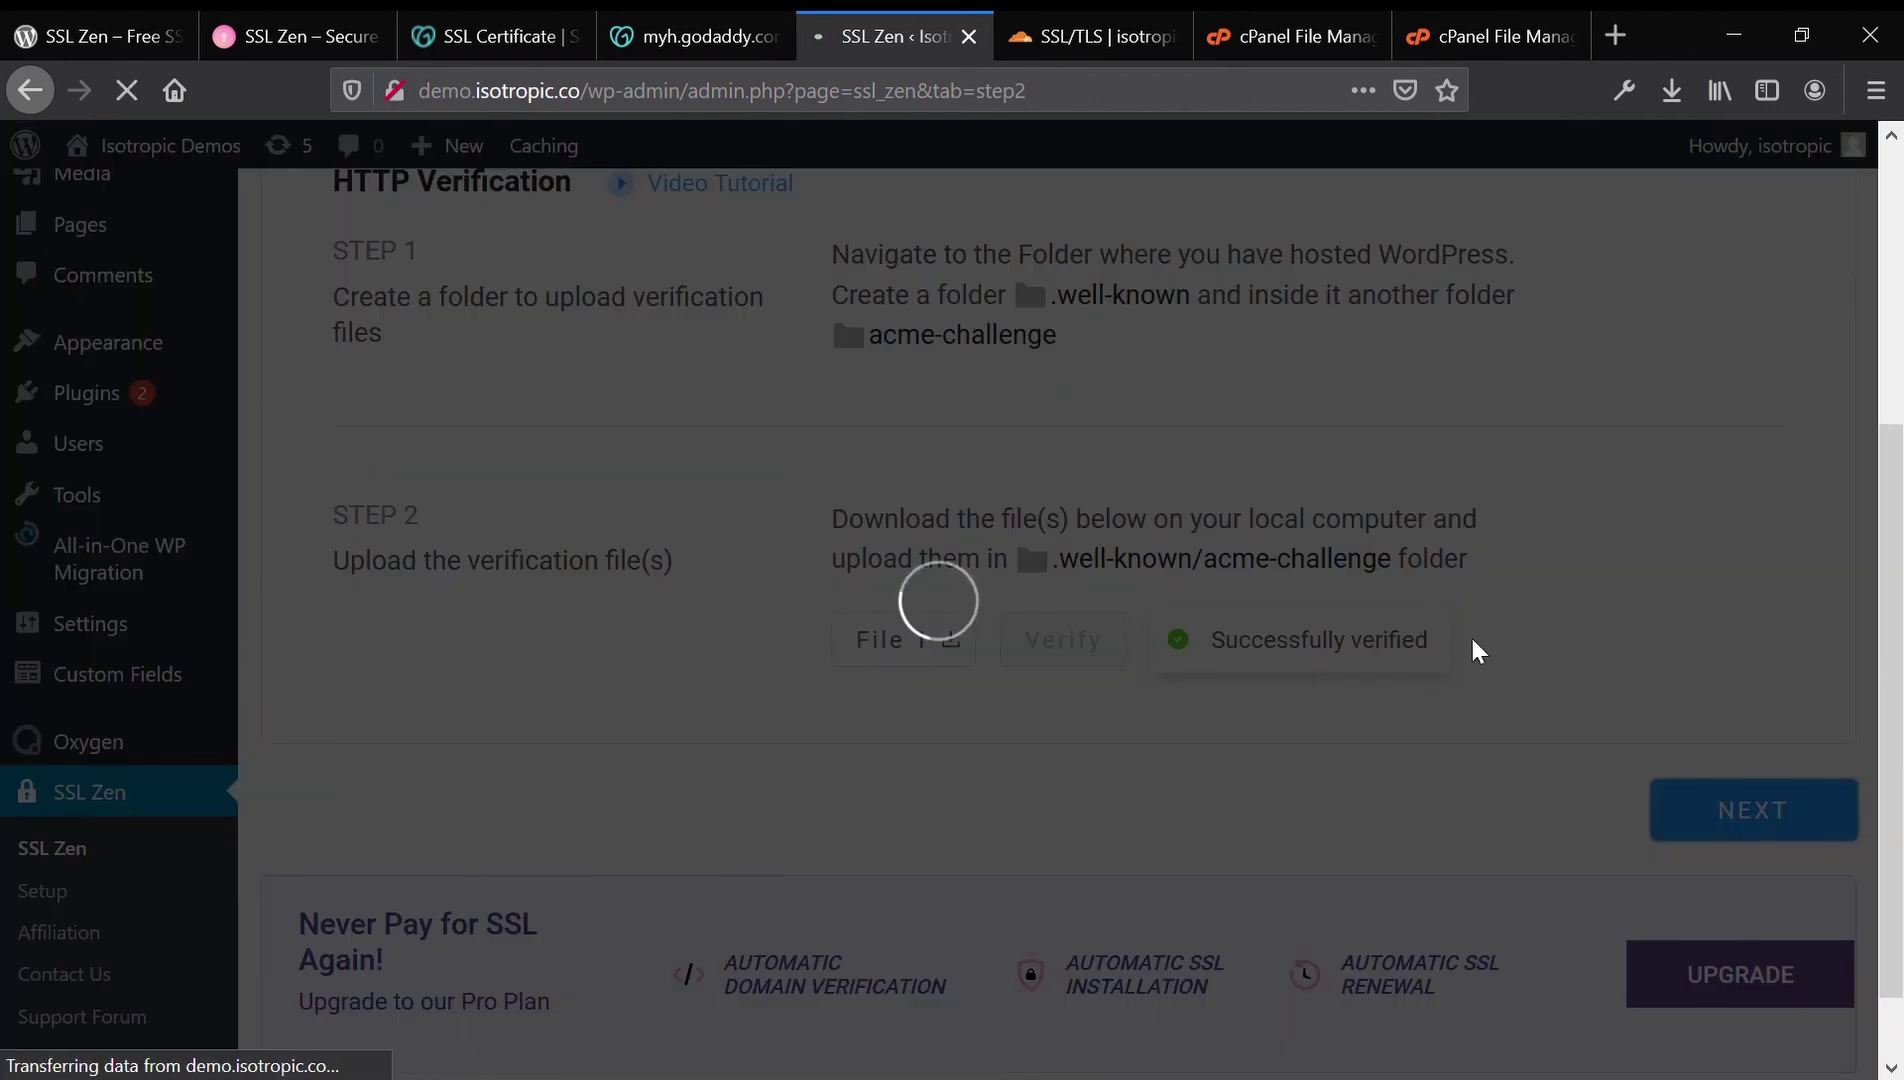
scroll(1470, 634, up, 3)
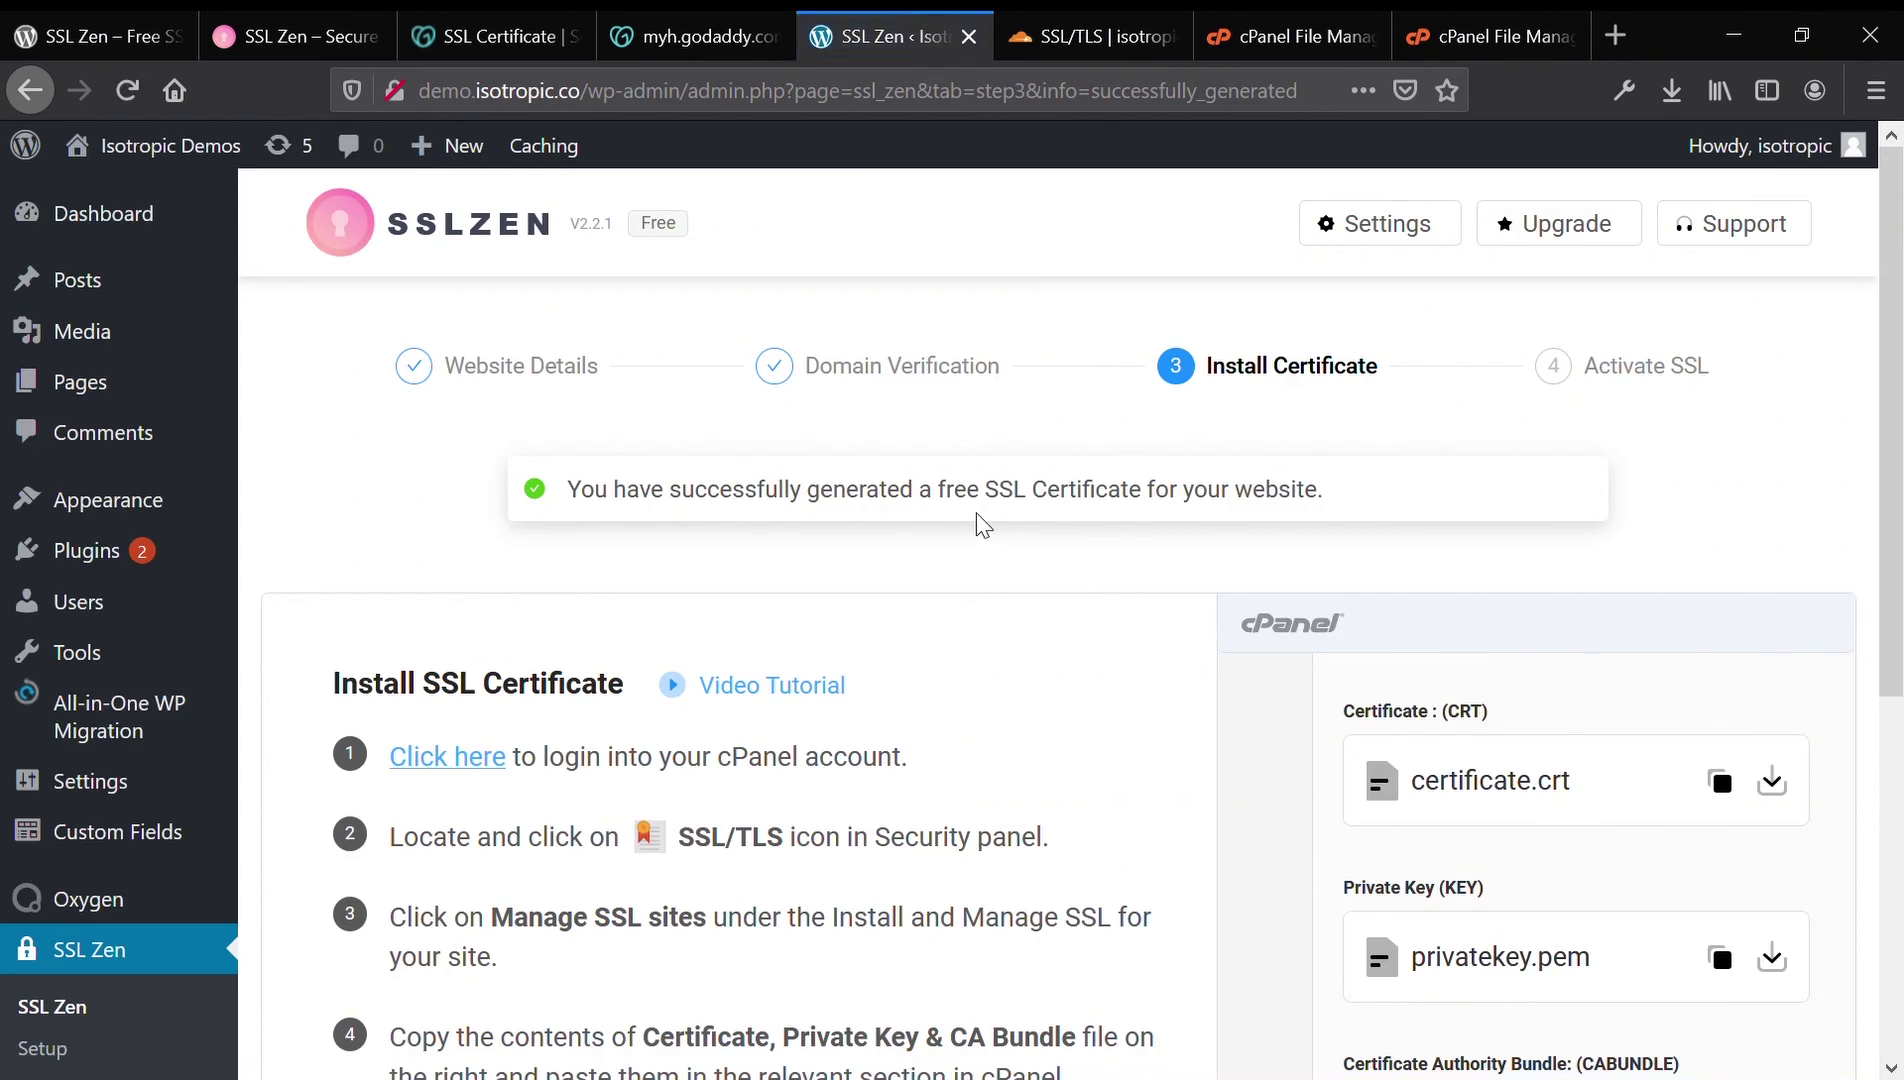
scroll(980, 520, down, 3)
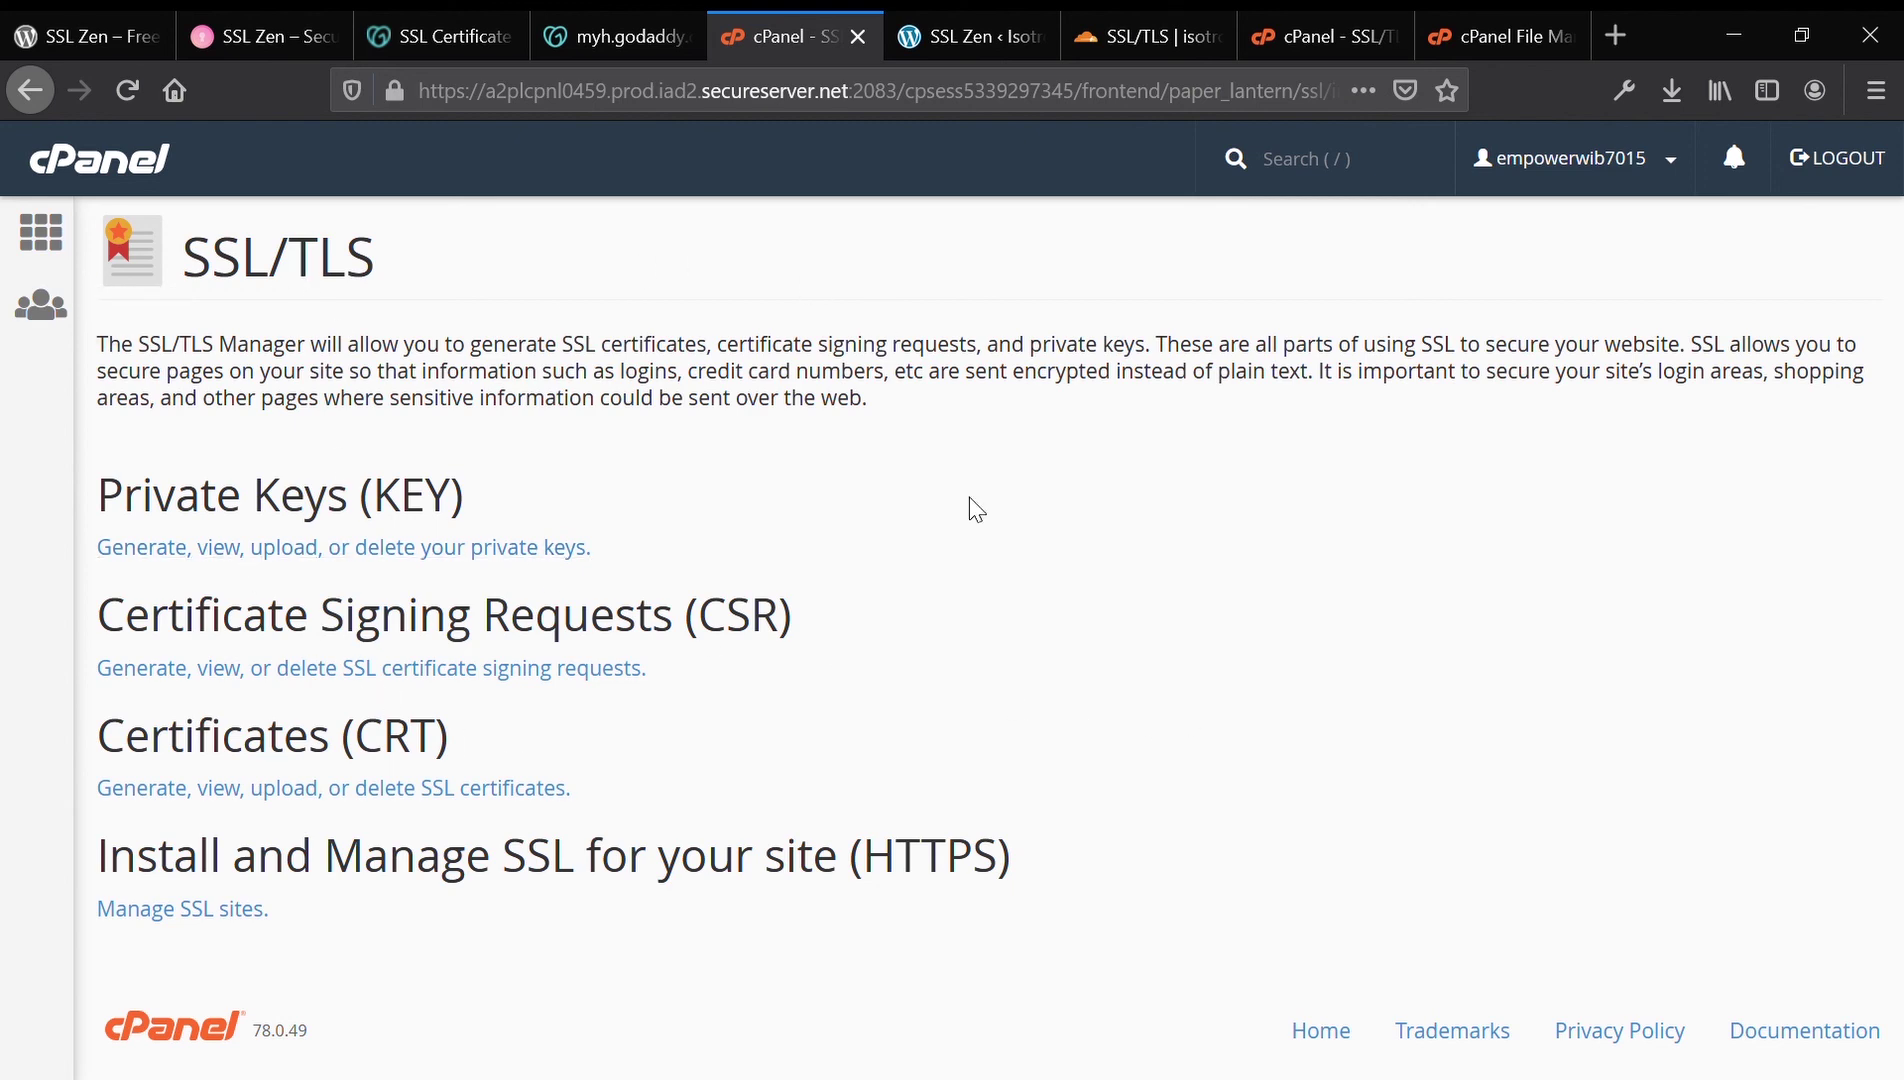
Step: Copy the SSL Zen CA bundle text and bring up cPanel's certificate upload page
click(969, 46)
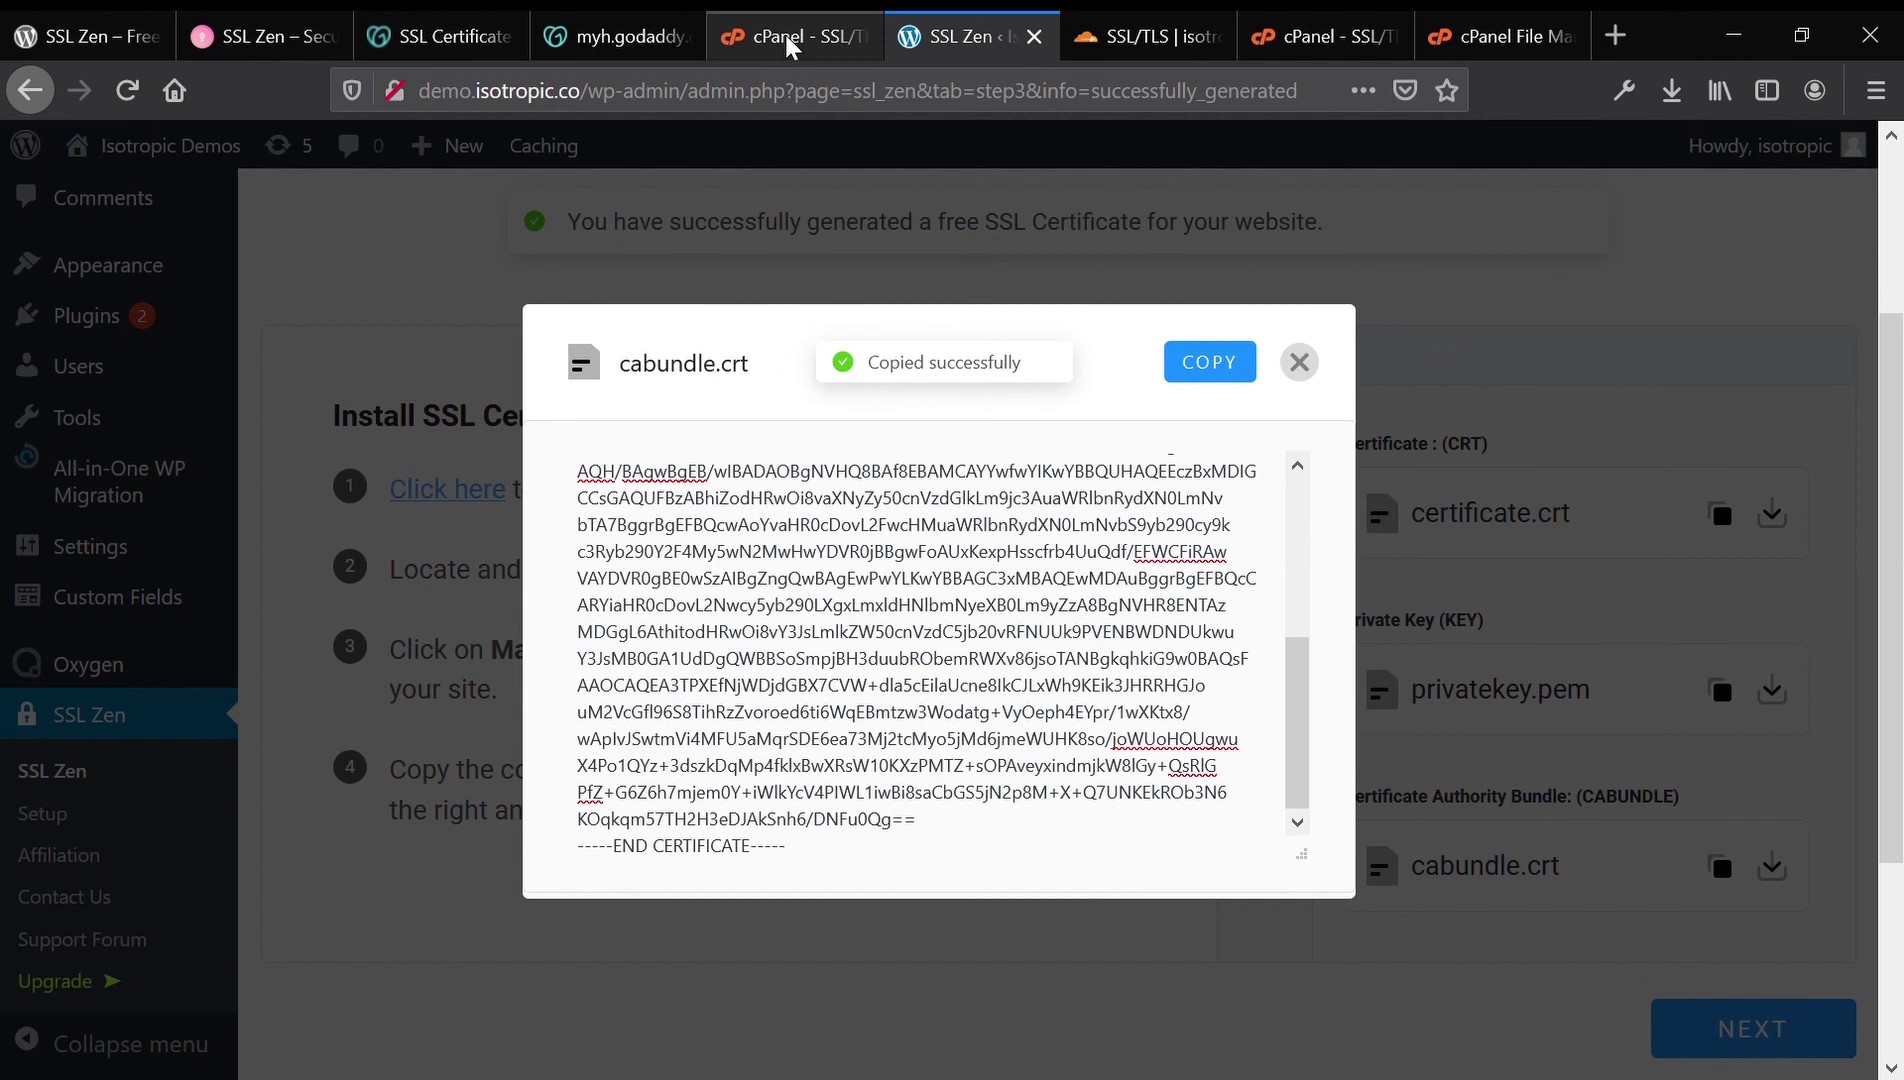
key(Escape)
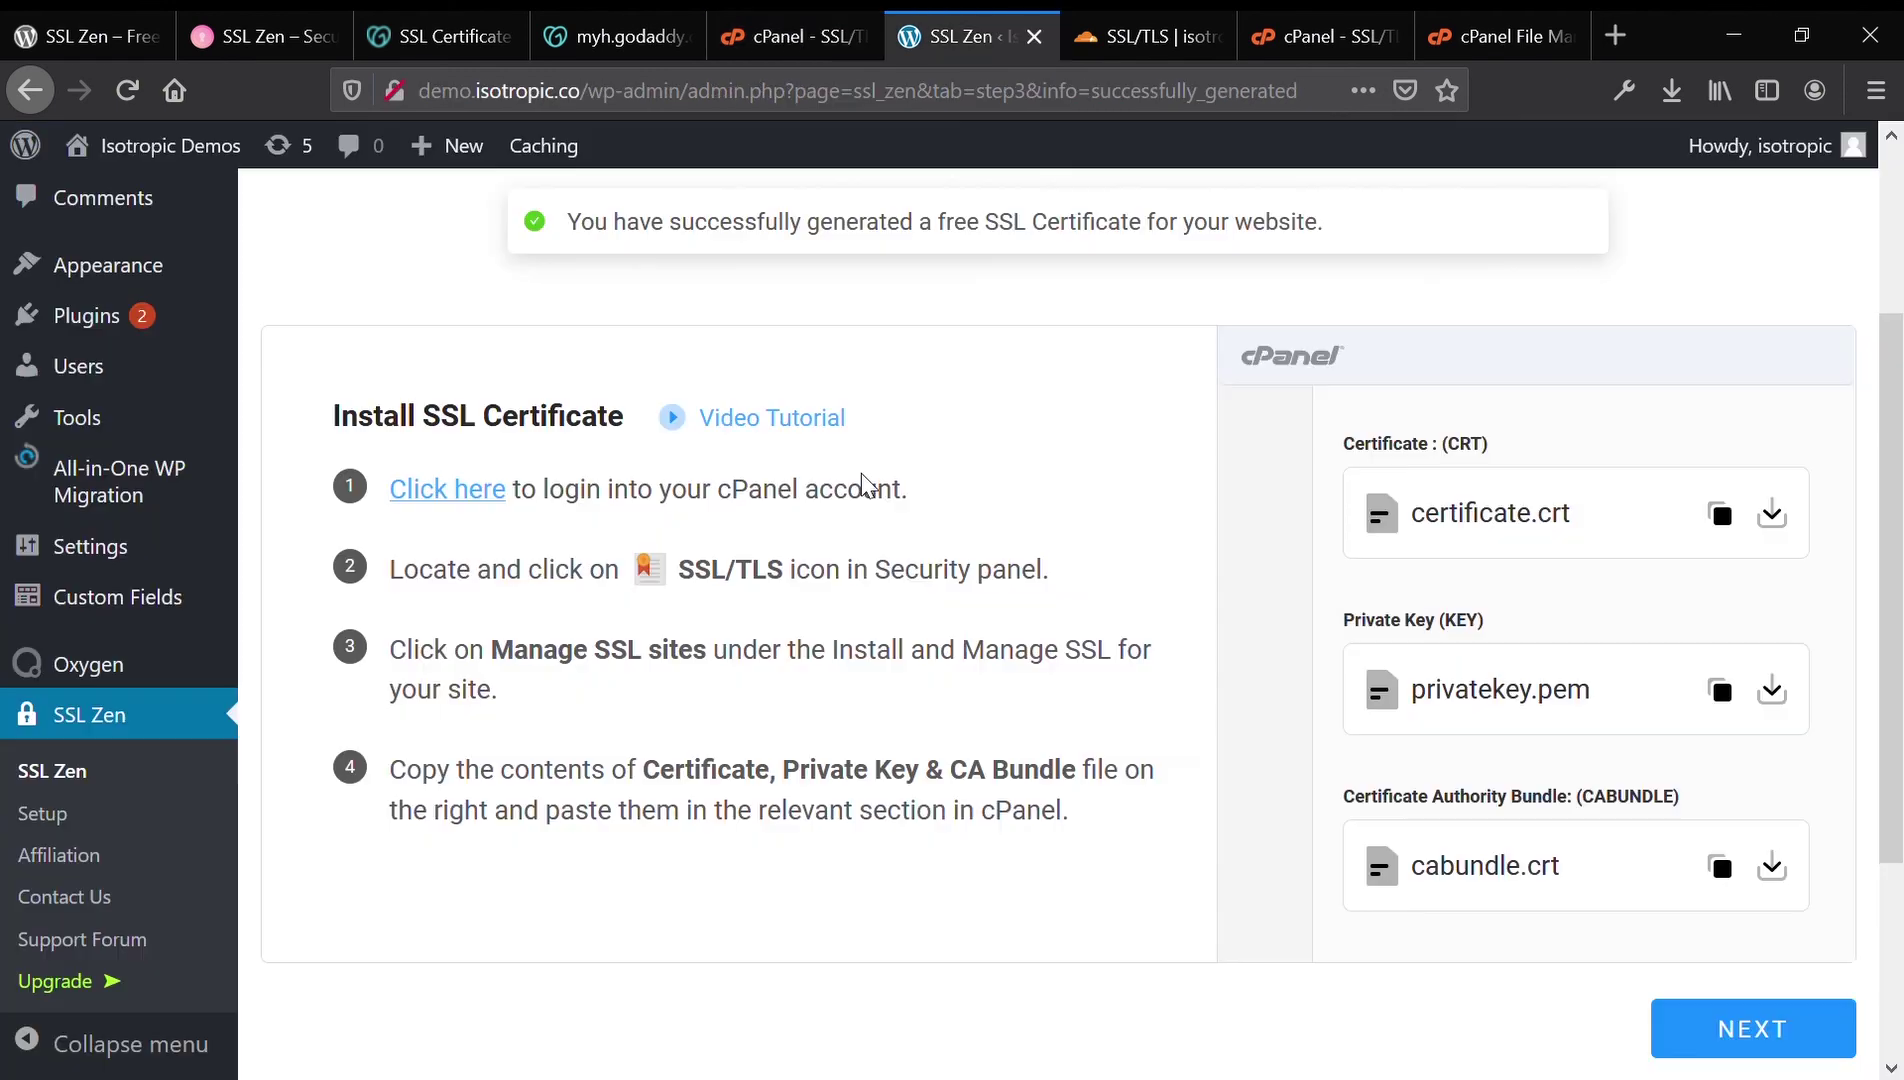
click(1737, 878)
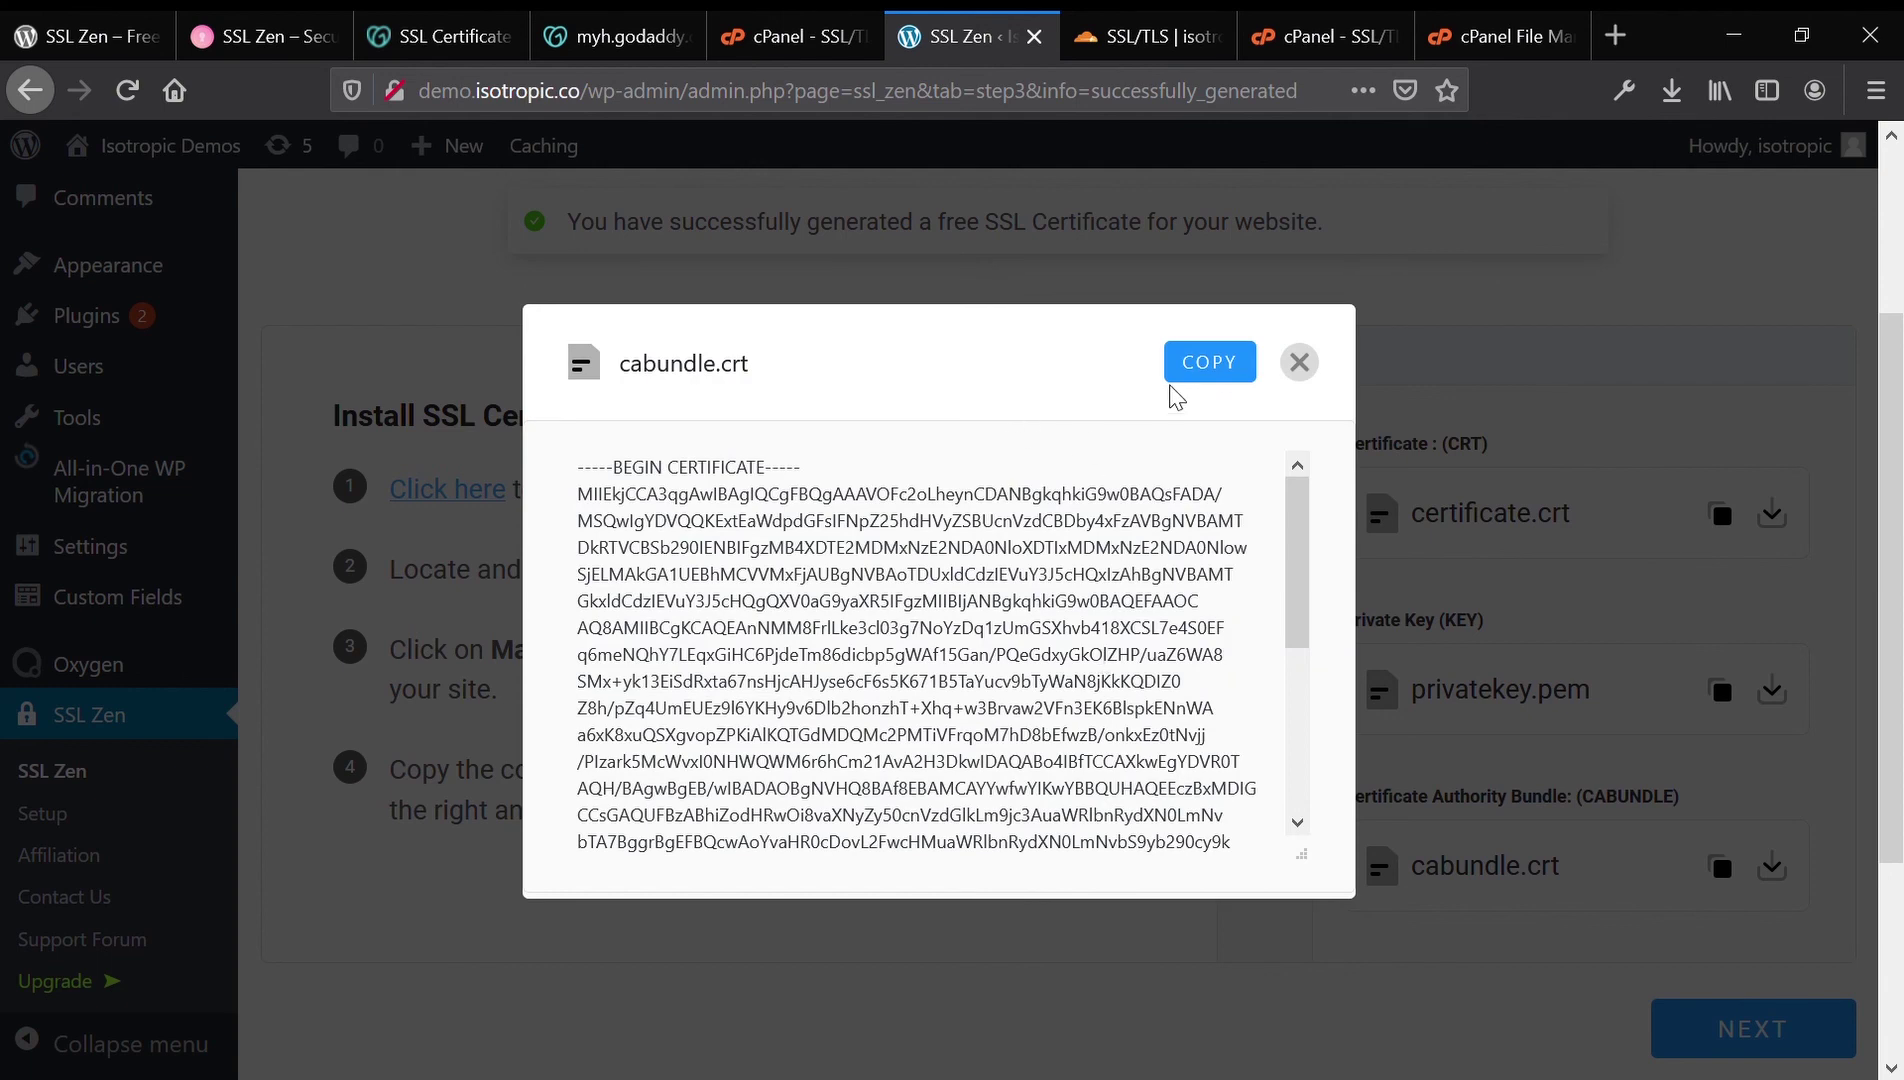
click(1196, 383)
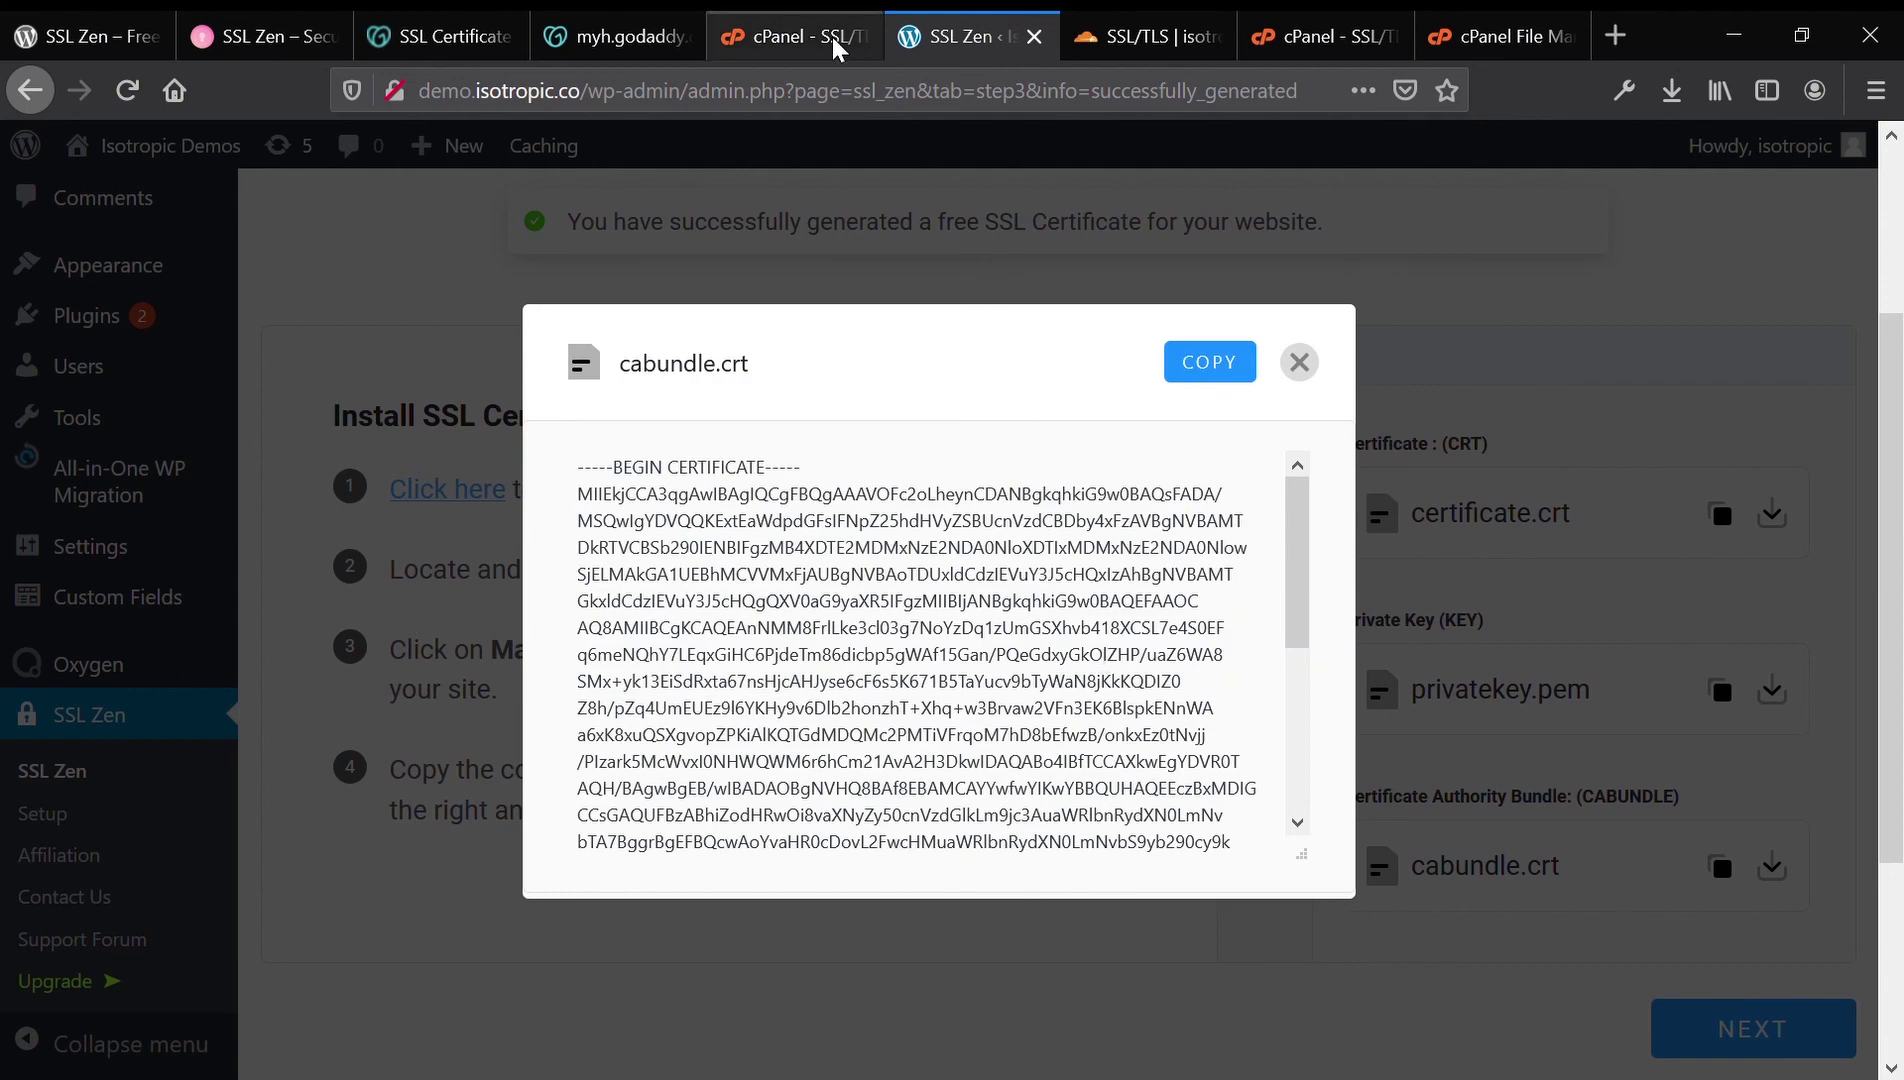
click(800, 32)
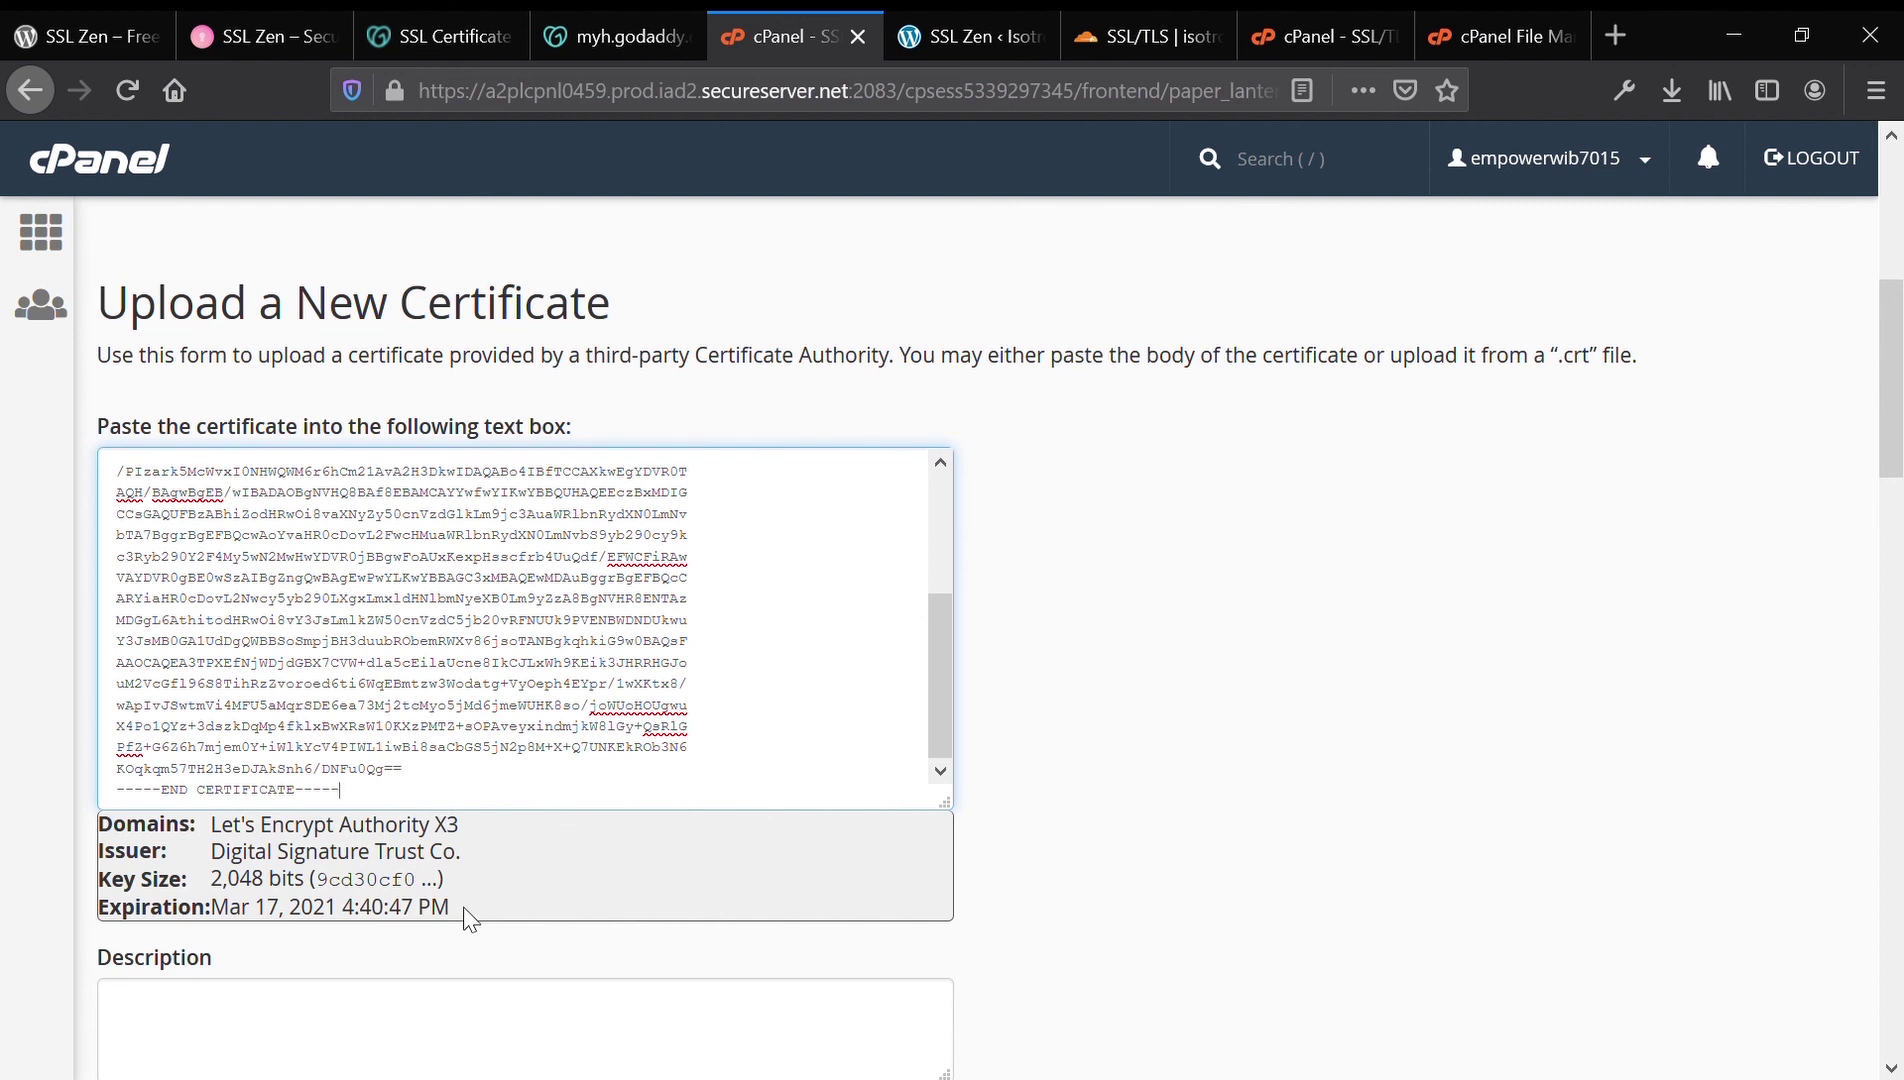
drag(493, 910, 96, 838)
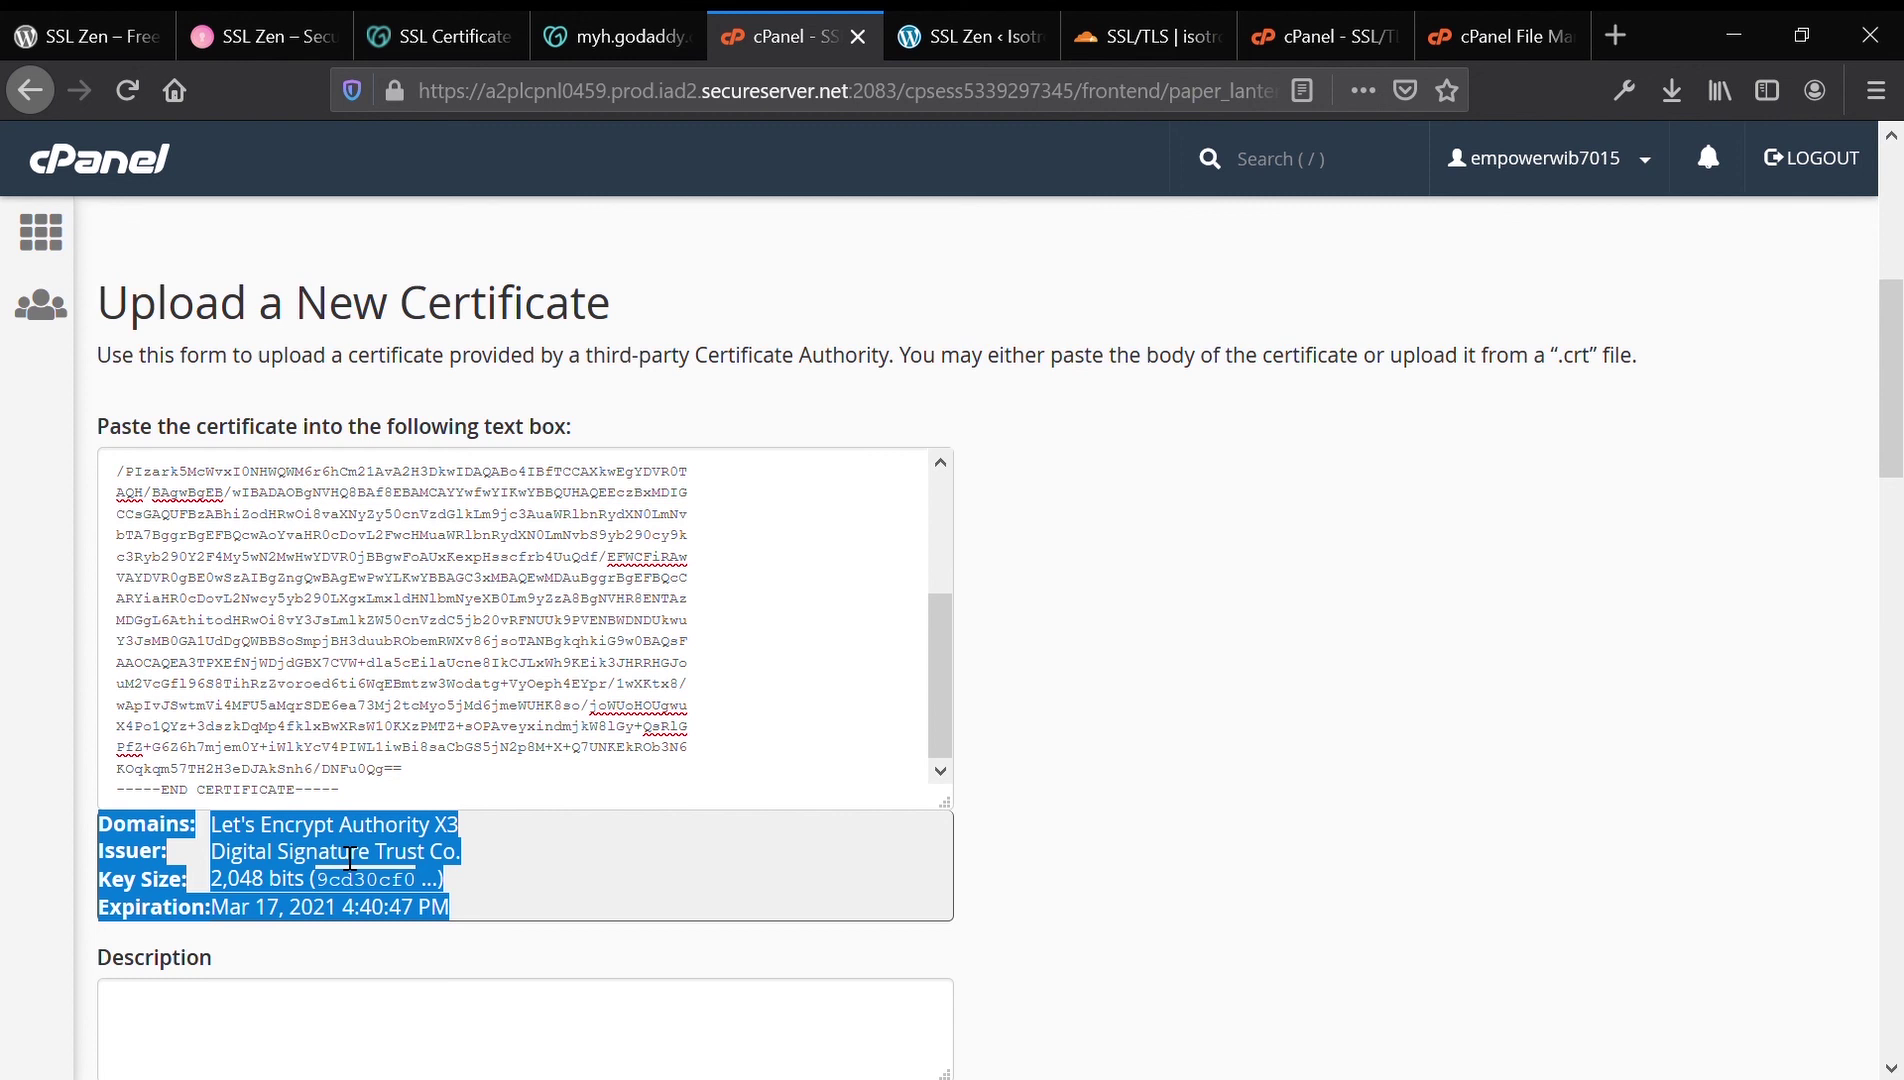
Step: Close the cabundle.crt view and copy the certificate.crt text from SSL Zen
click(326, 969)
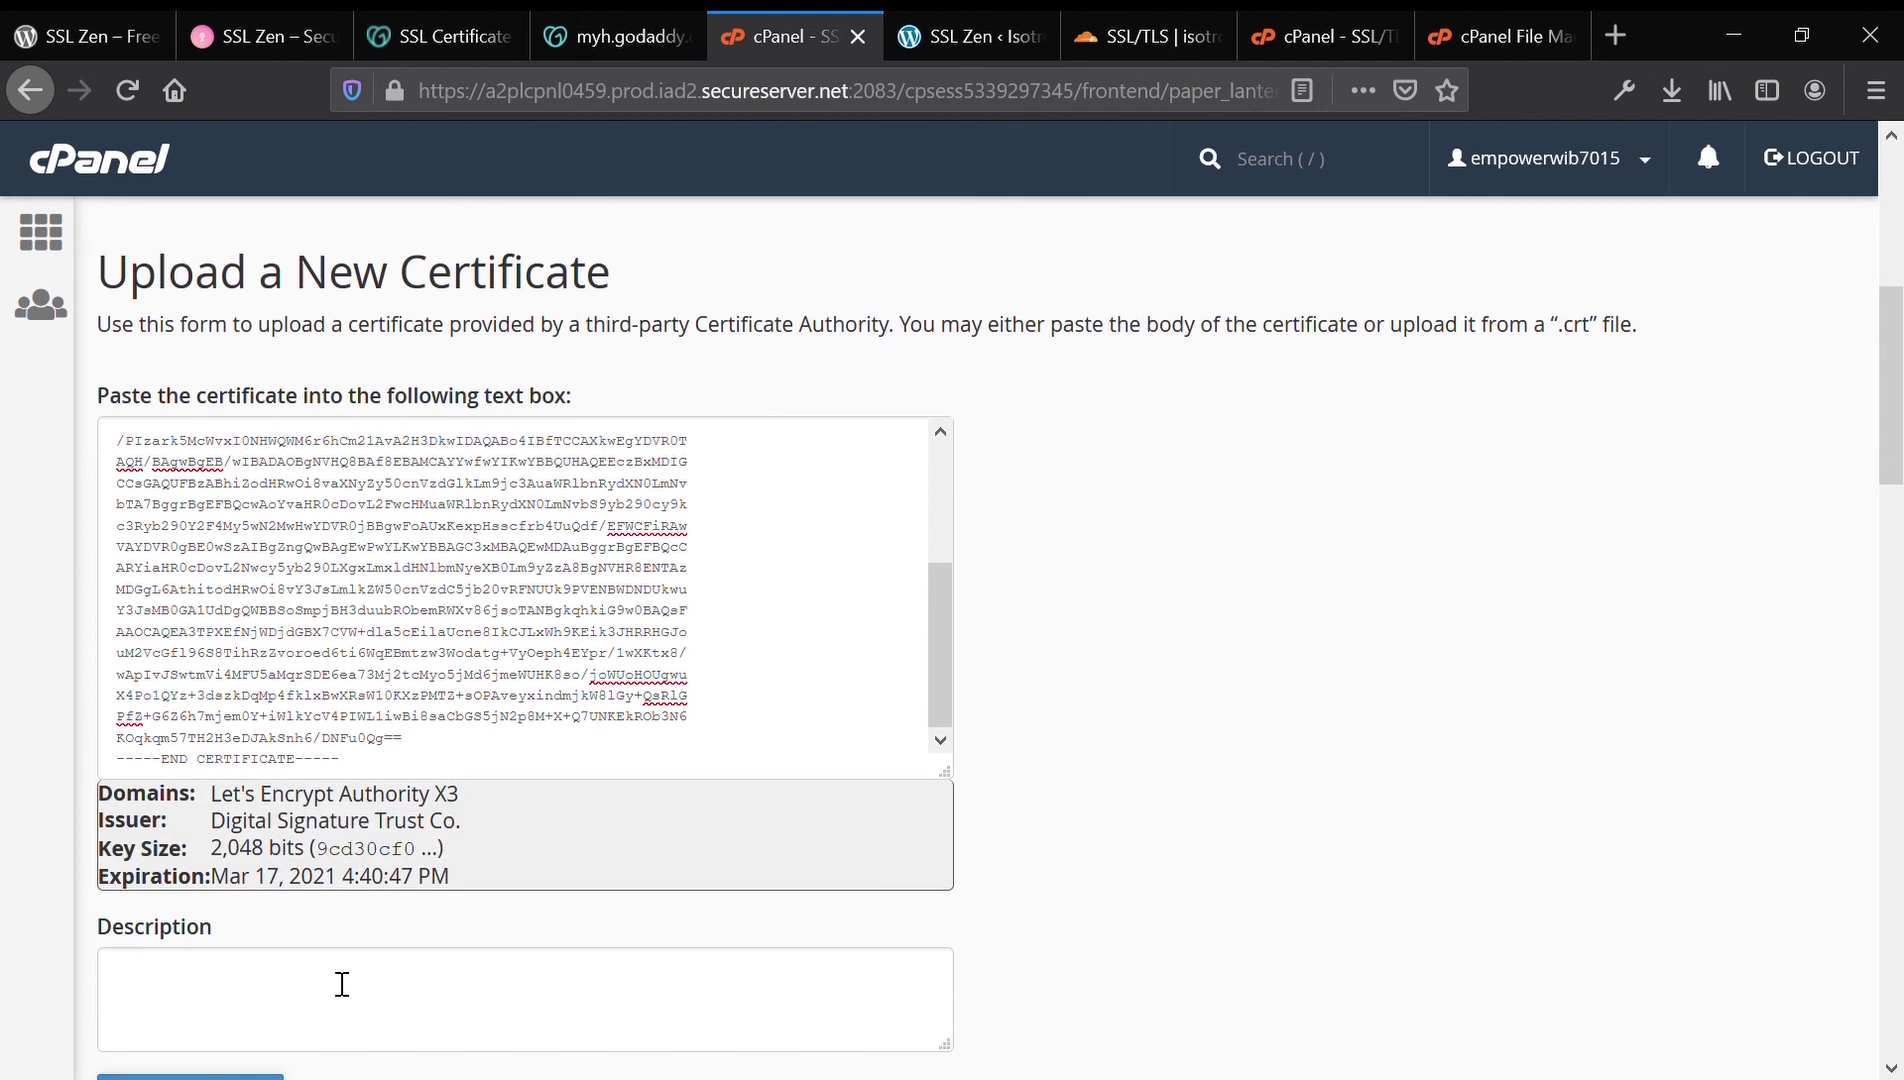
click(988, 30)
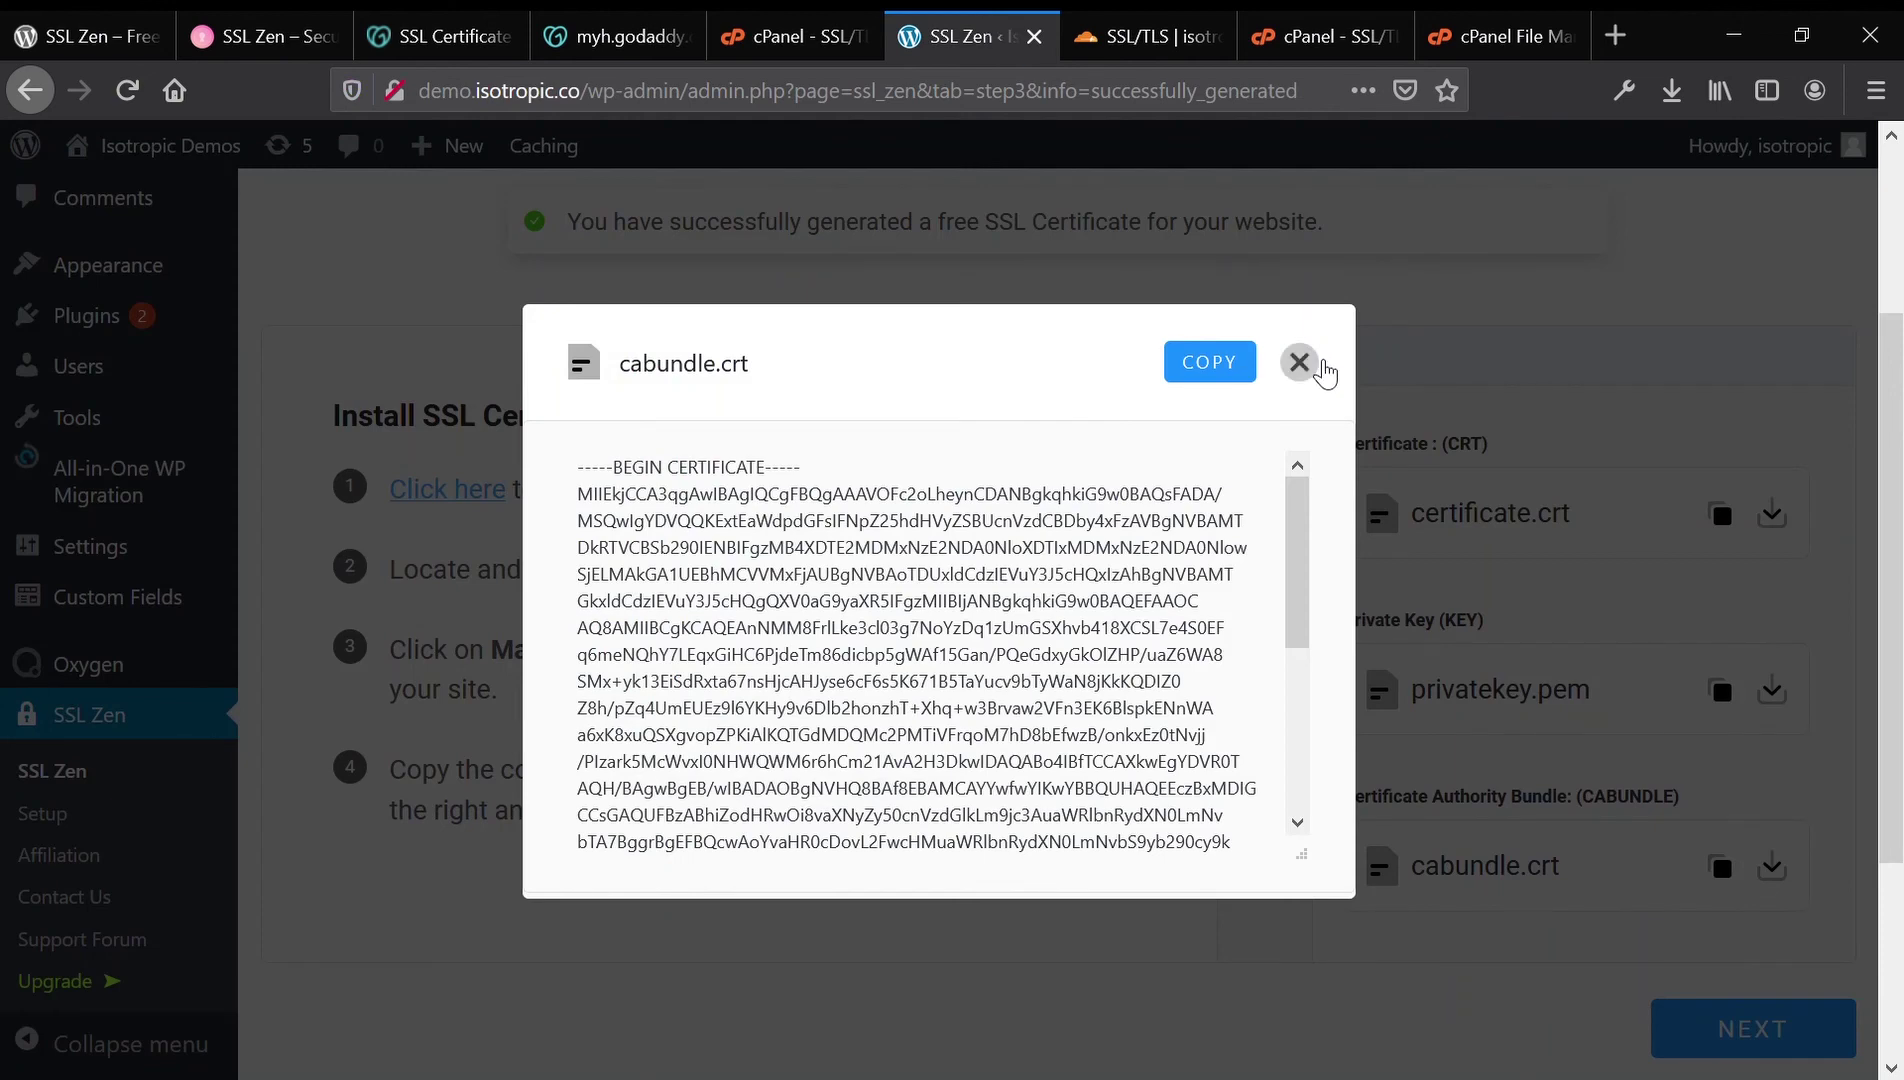
click(1300, 362)
click(1714, 524)
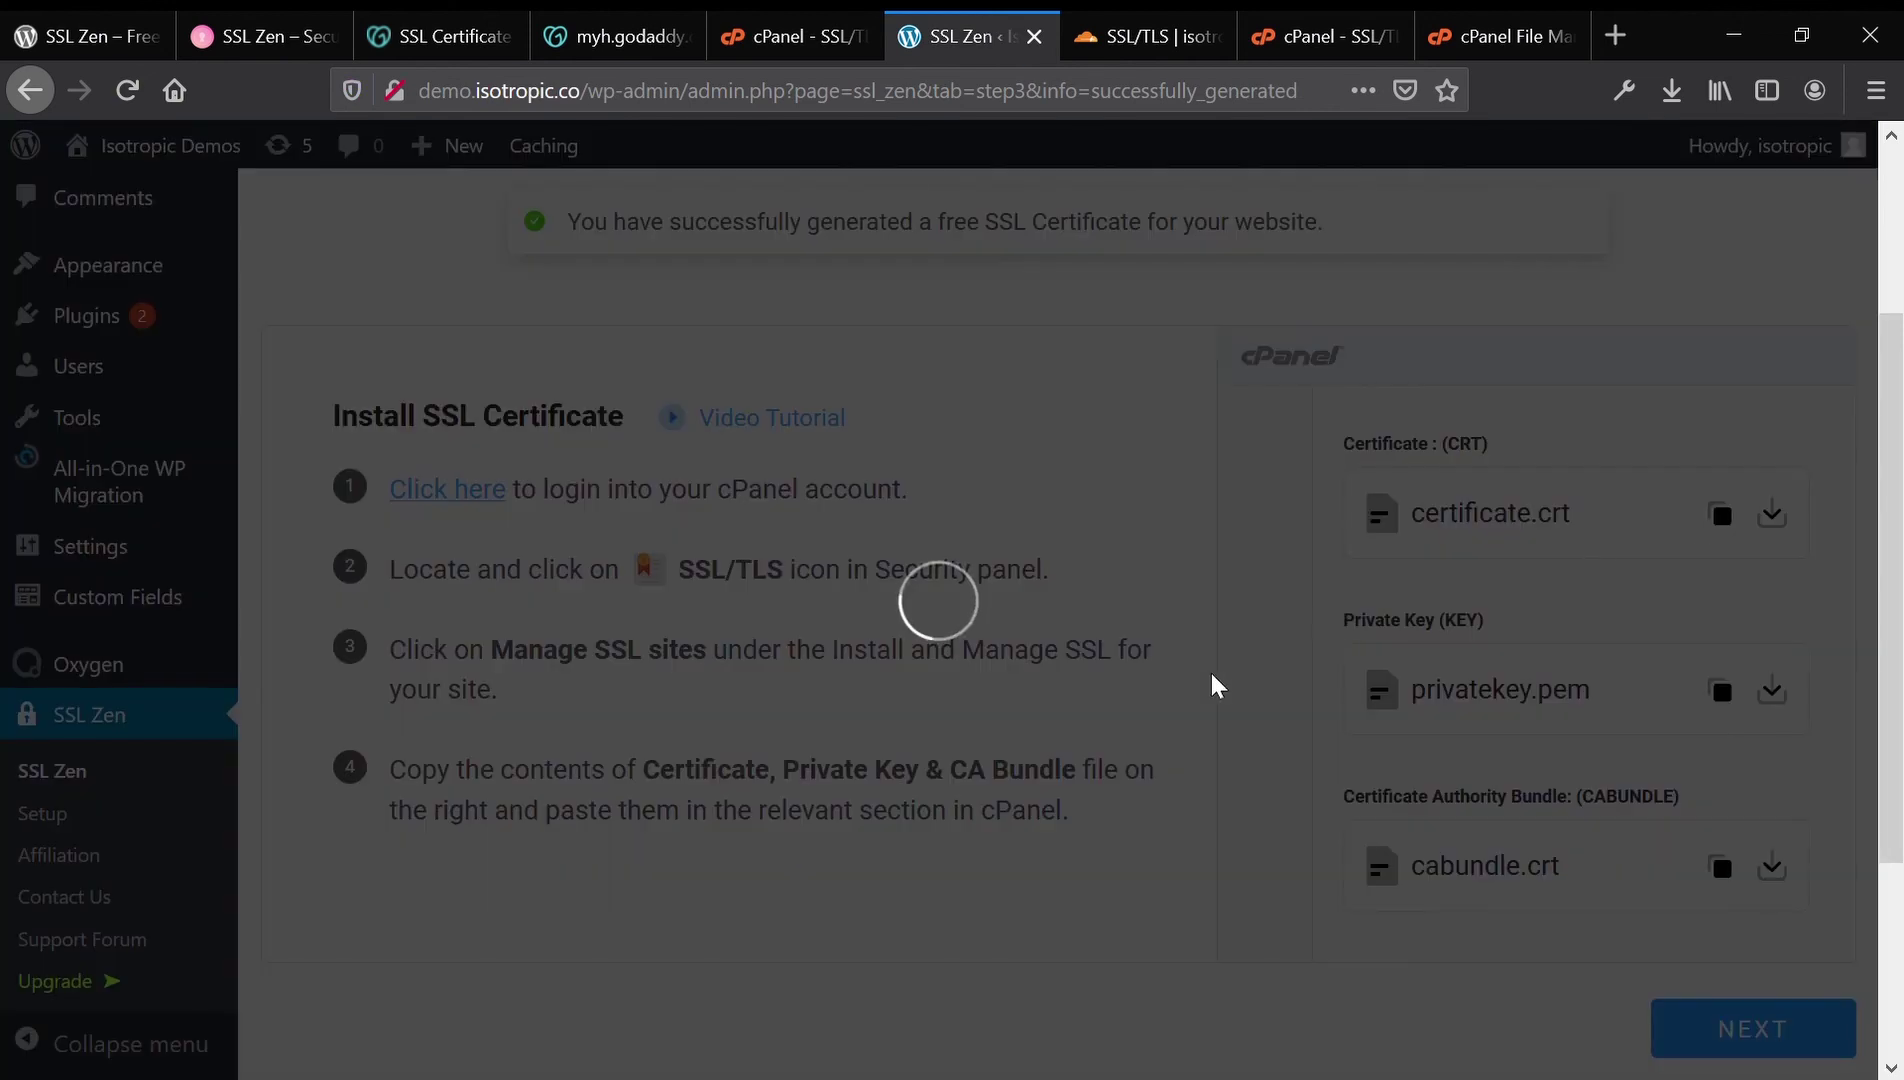
click(1226, 374)
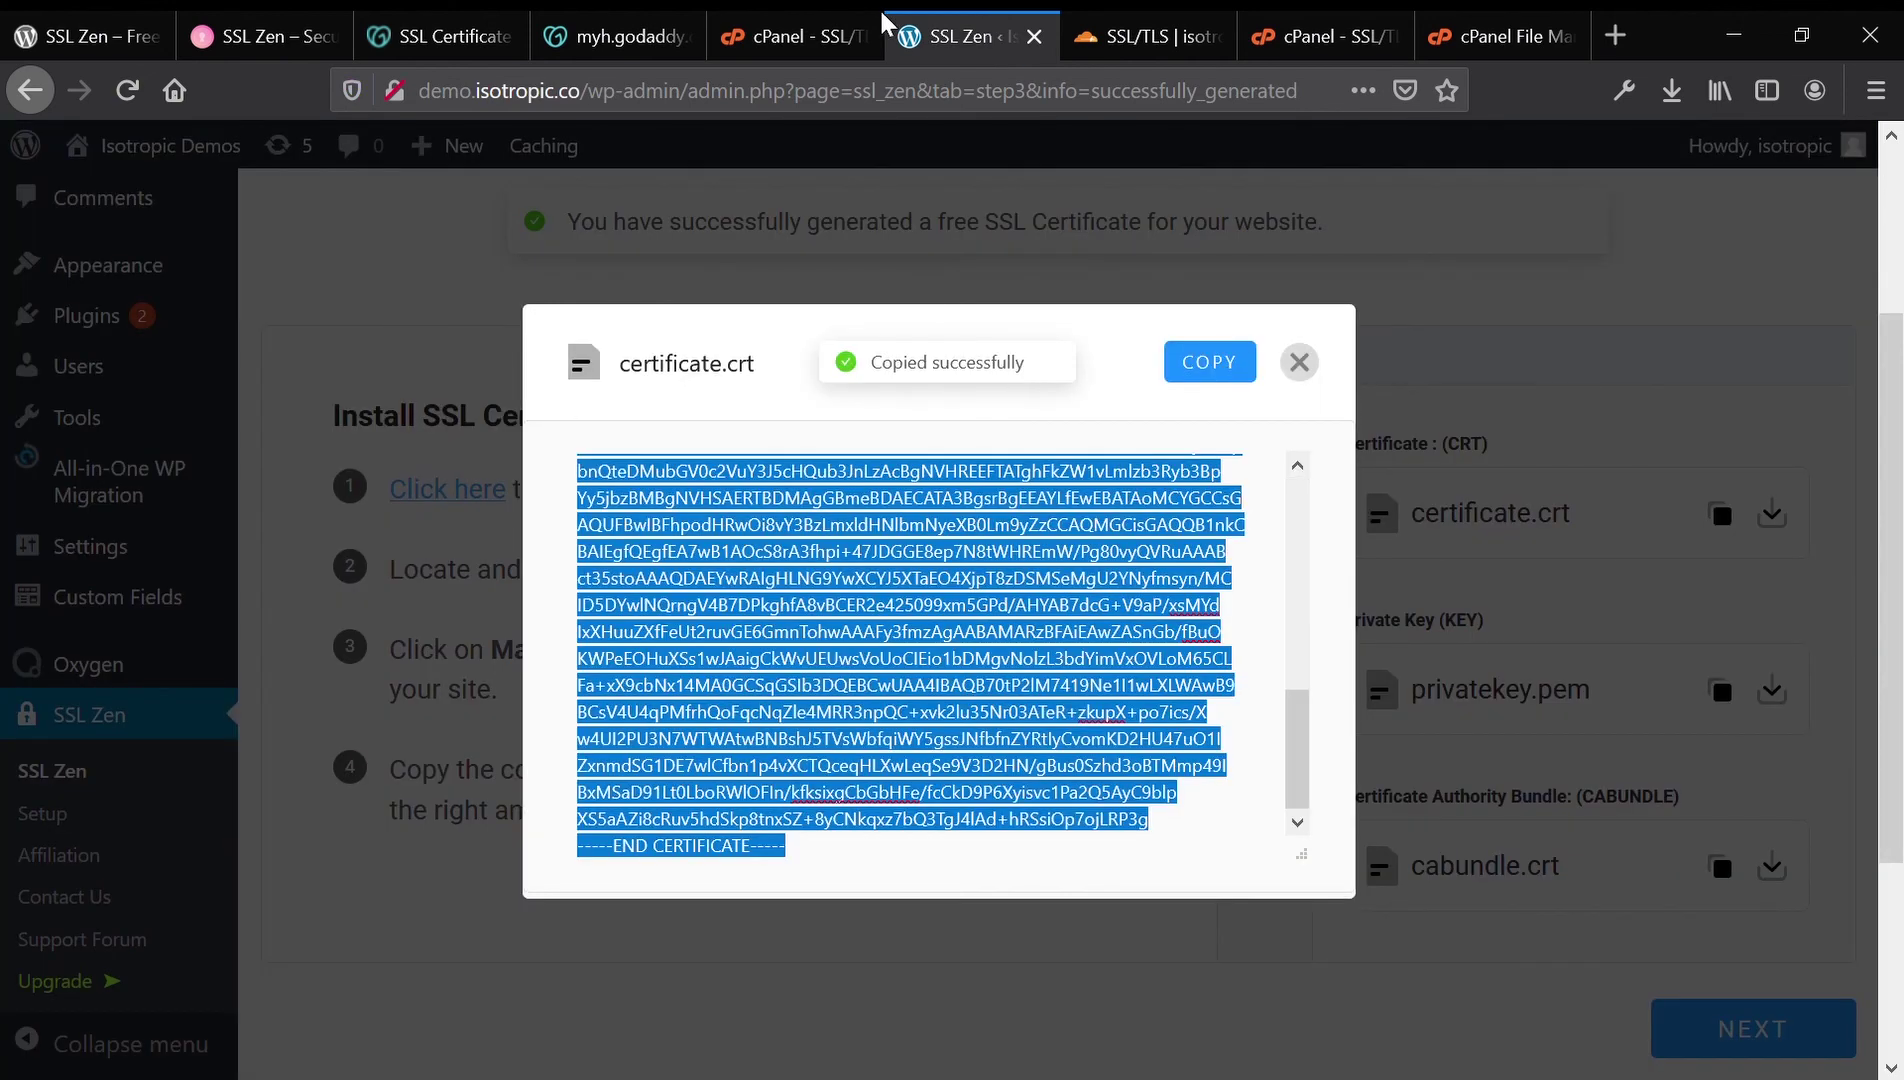
click(790, 36)
Step: Replace cPanel's certificate box contents with the demo.isotropic.co certificate and close the certificate.crt preview
click(535, 685)
key(ctrl+a)
key(ctrl+v)
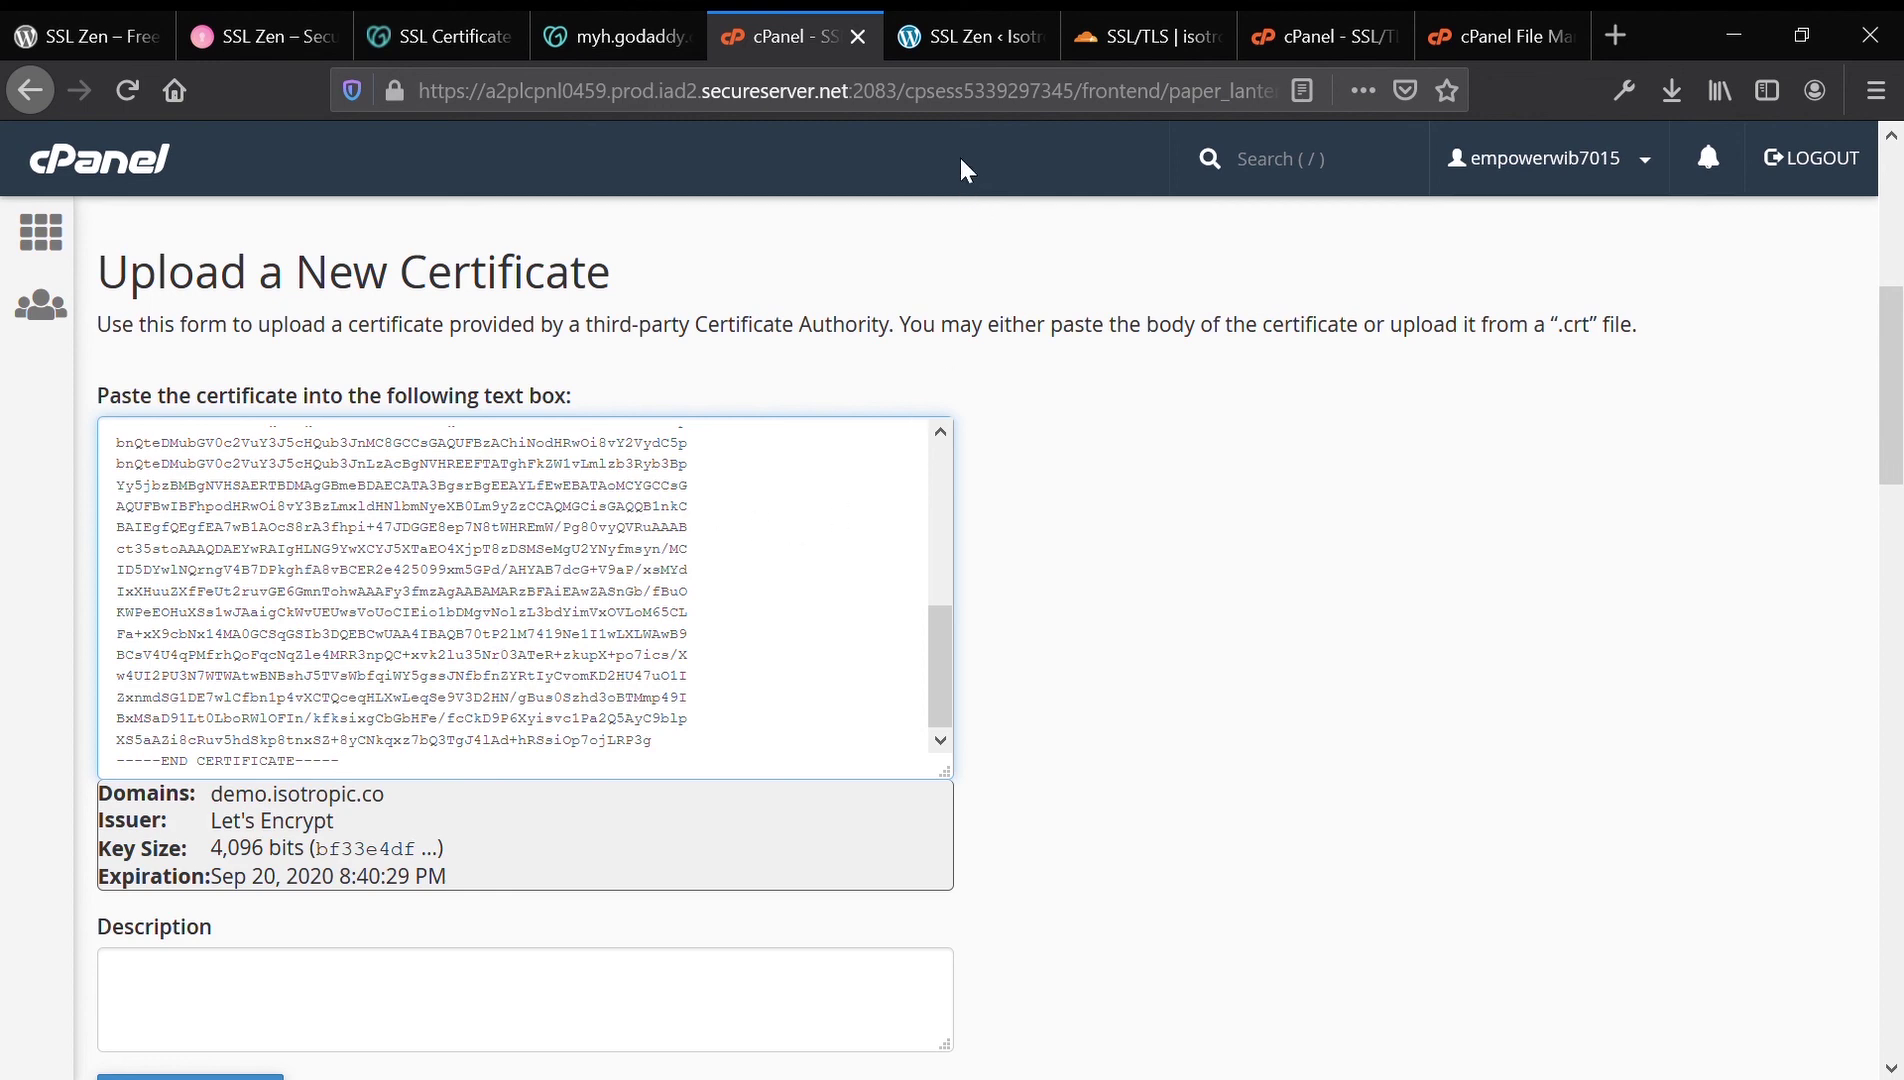
click(968, 36)
click(1306, 361)
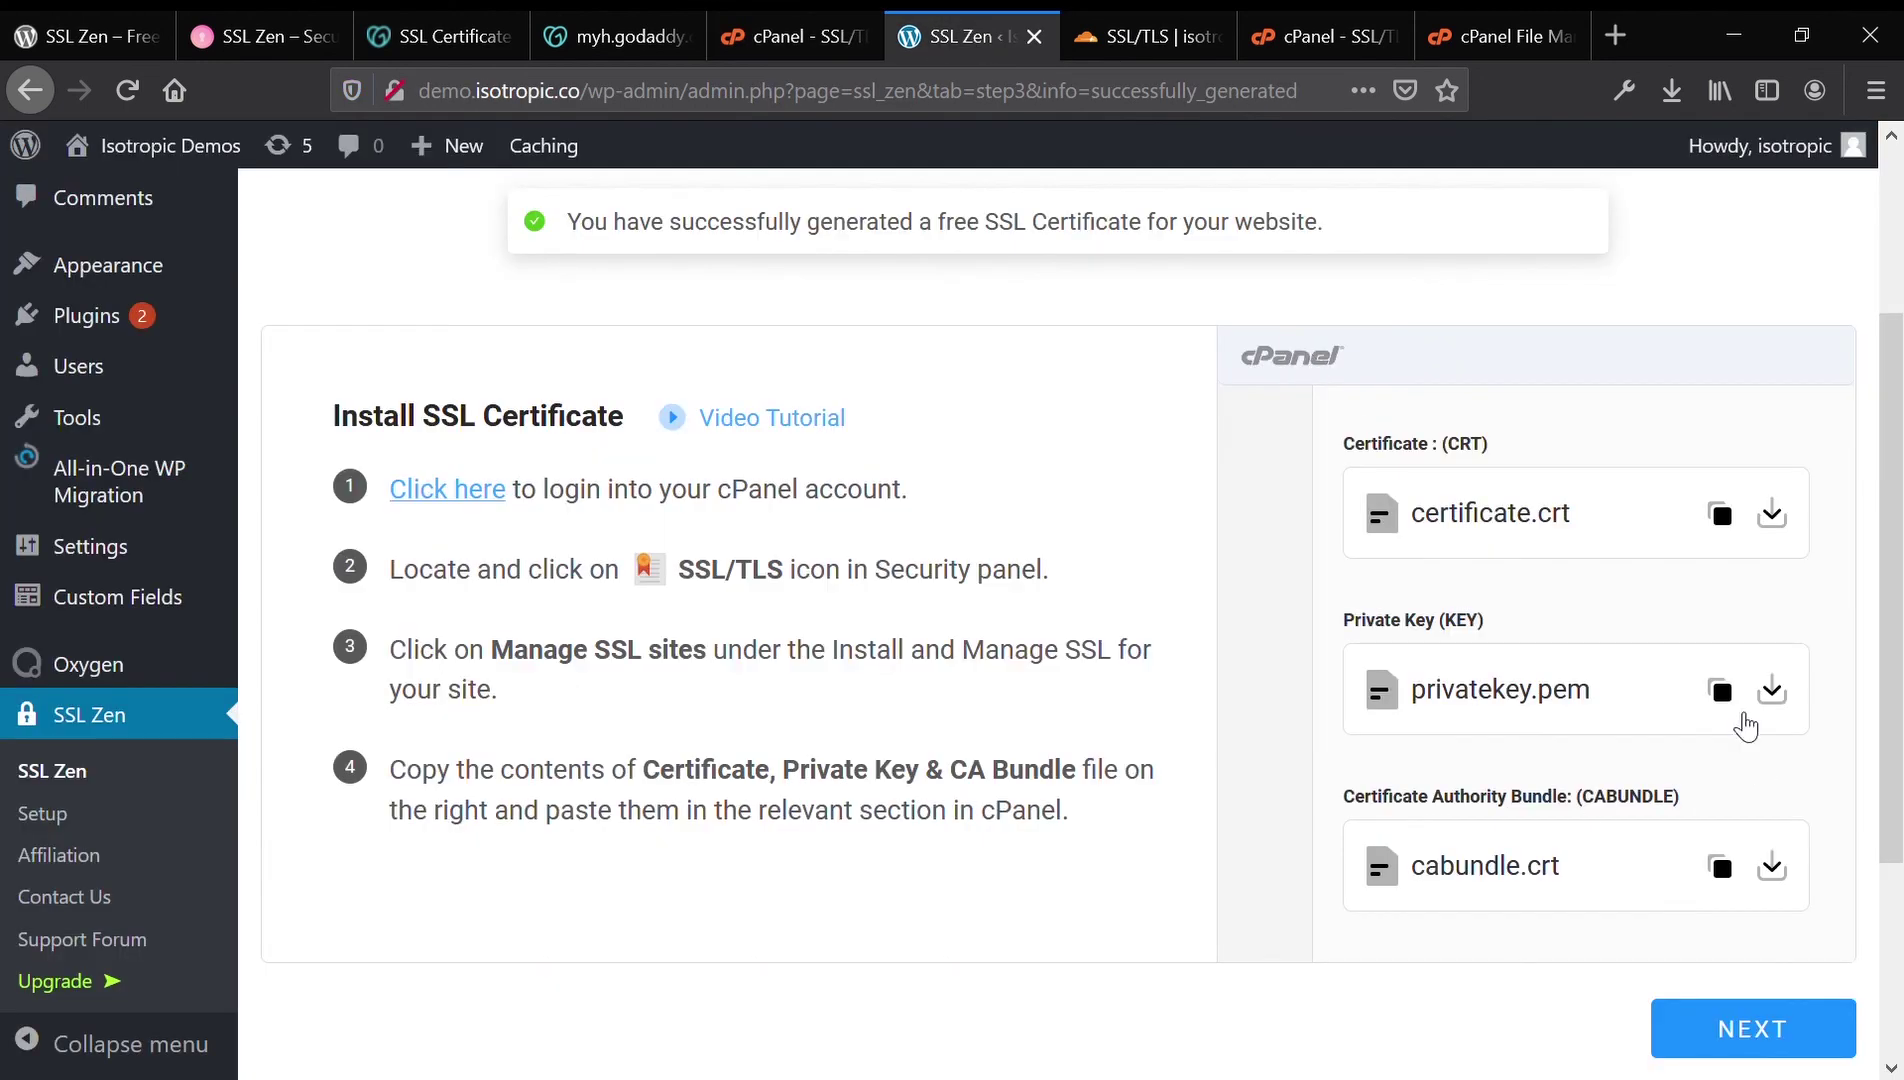
click(810, 38)
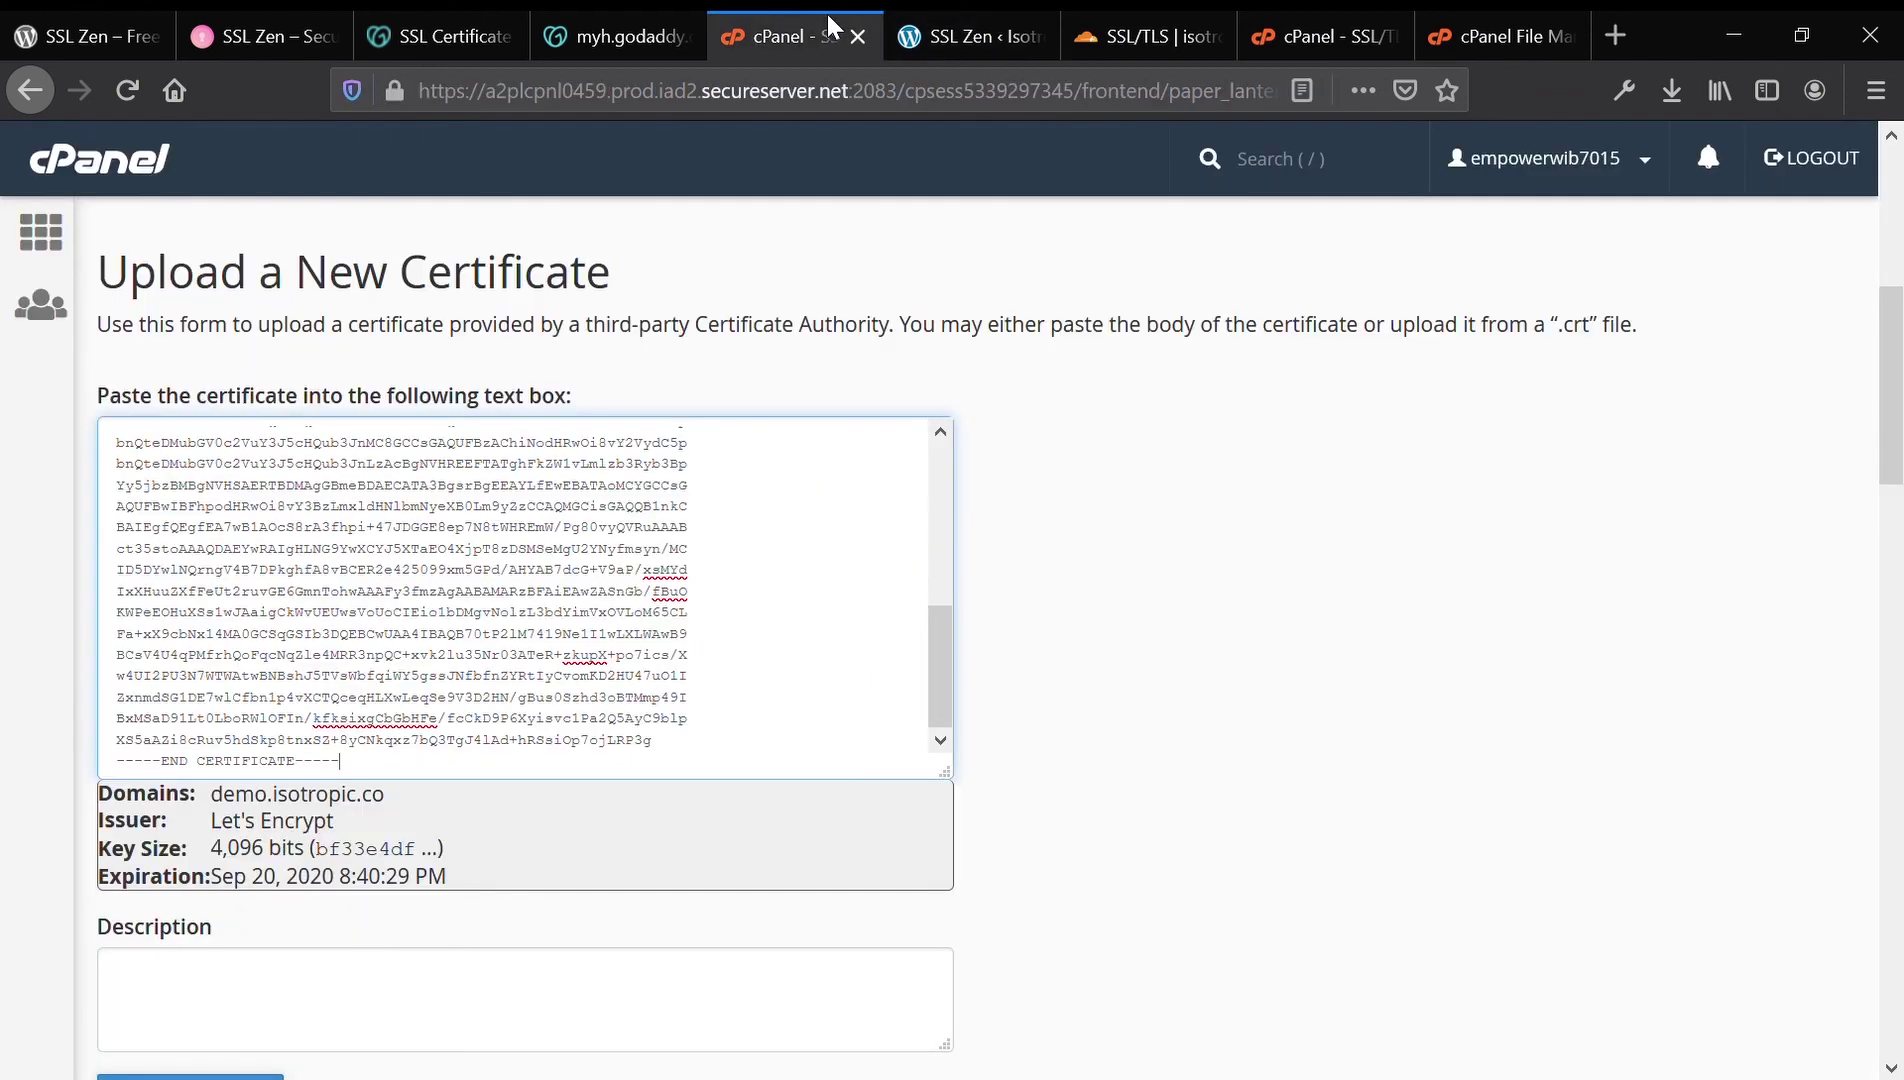
Step: Return cPanel to the SSL/TLS overview and end on SSL Zen's Install SSL Certificate step
click(30, 90)
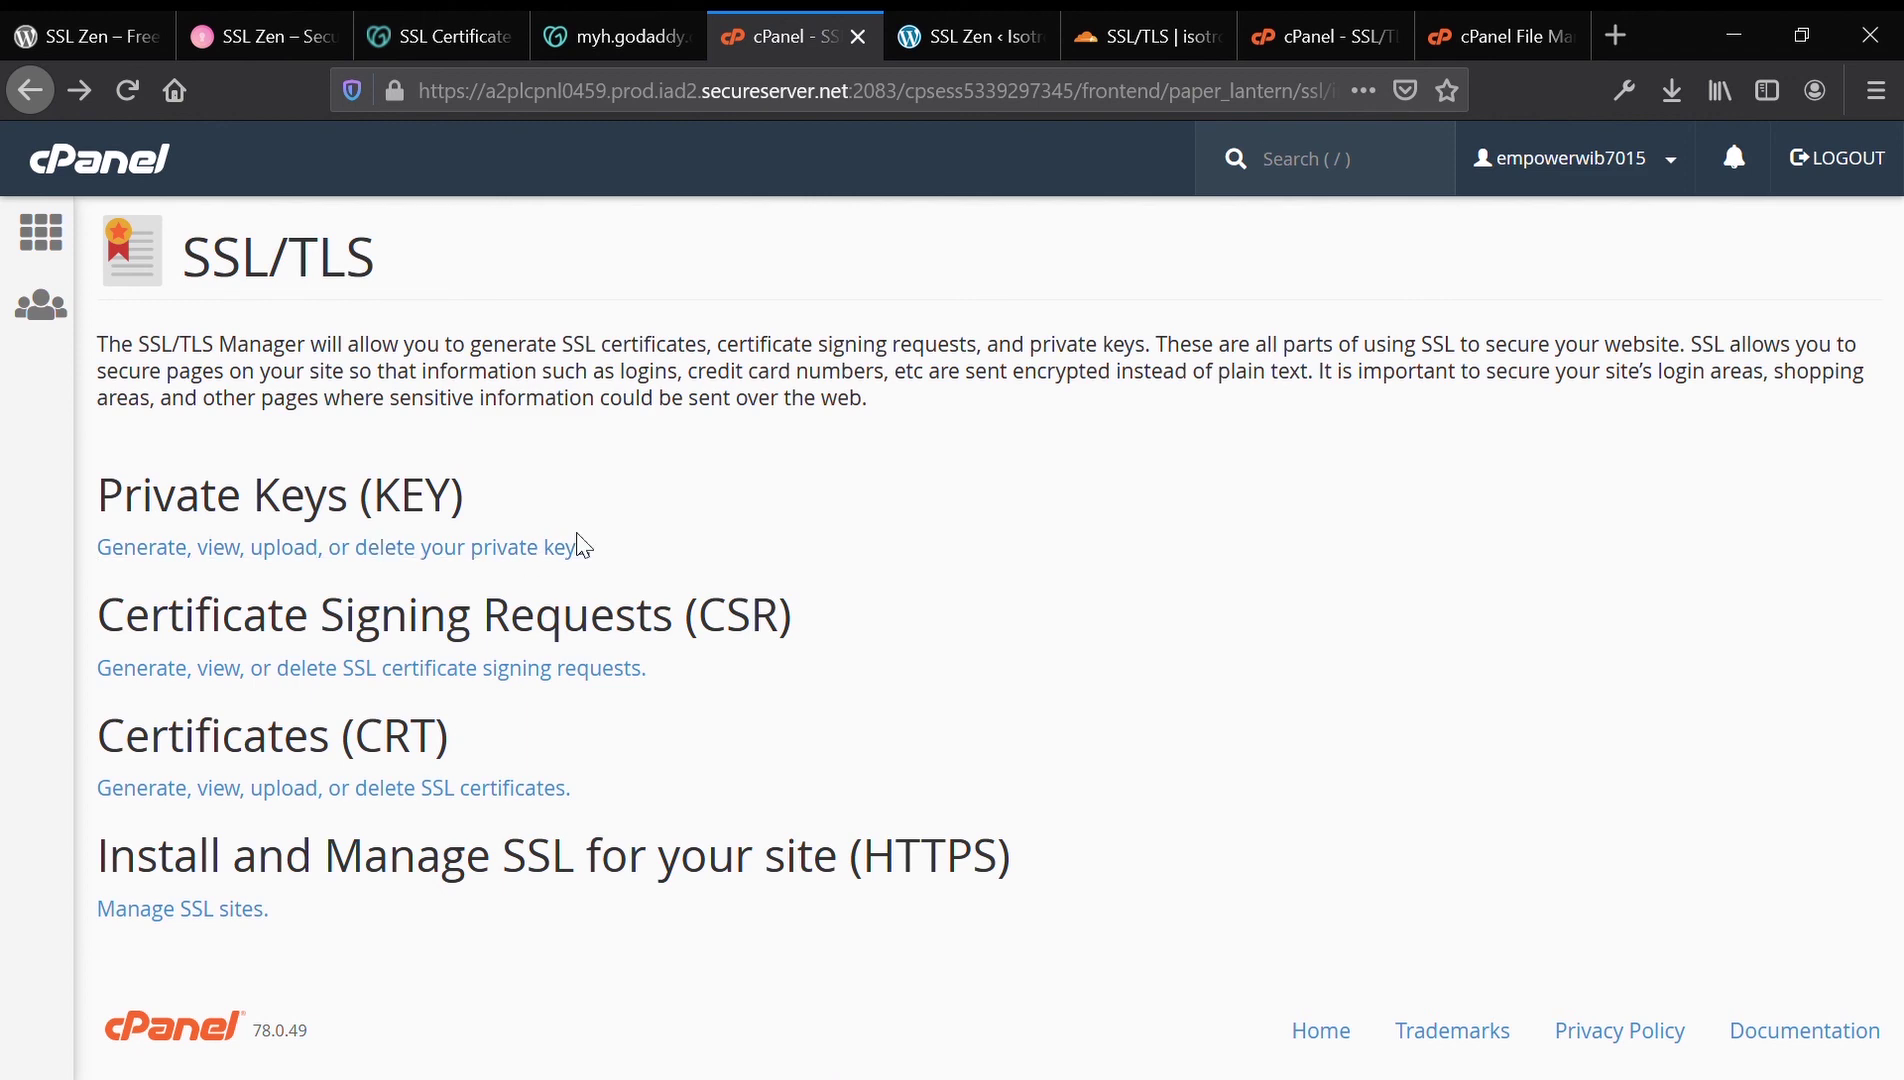
click(967, 30)
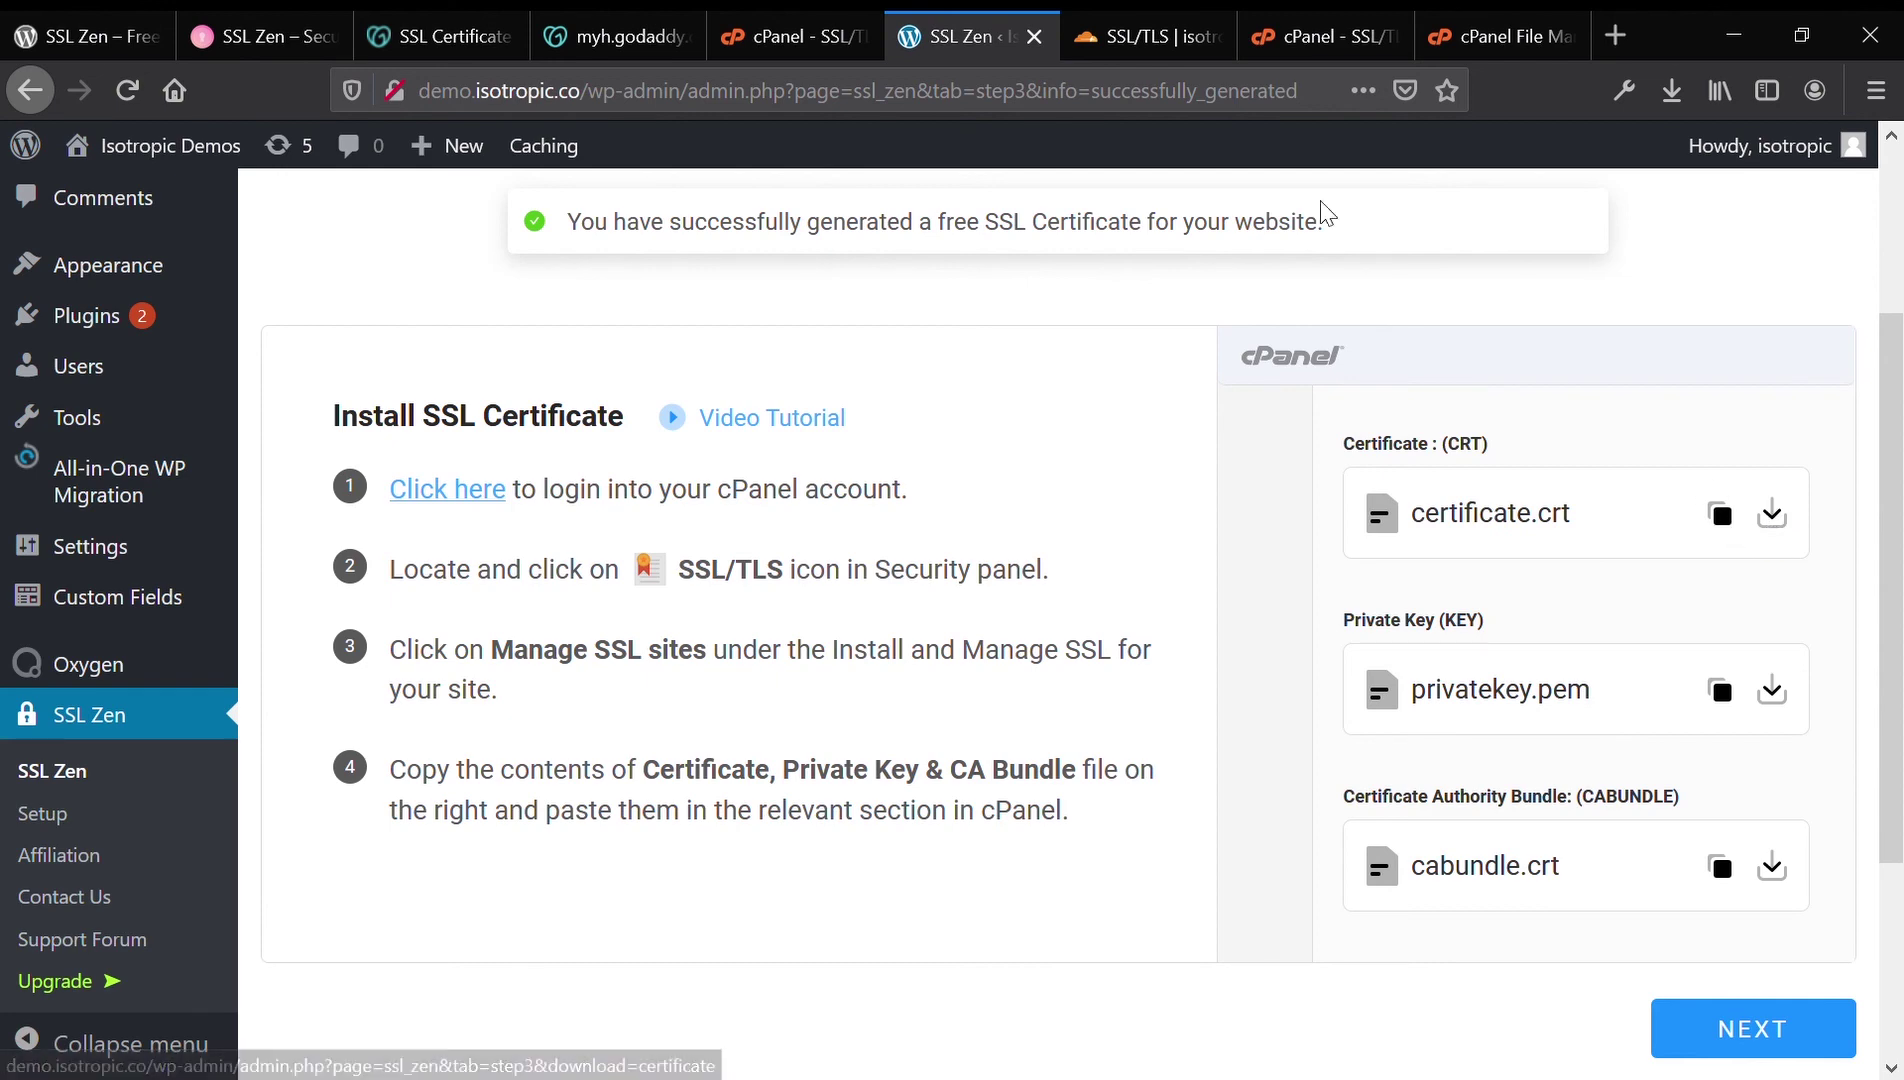
click(830, 26)
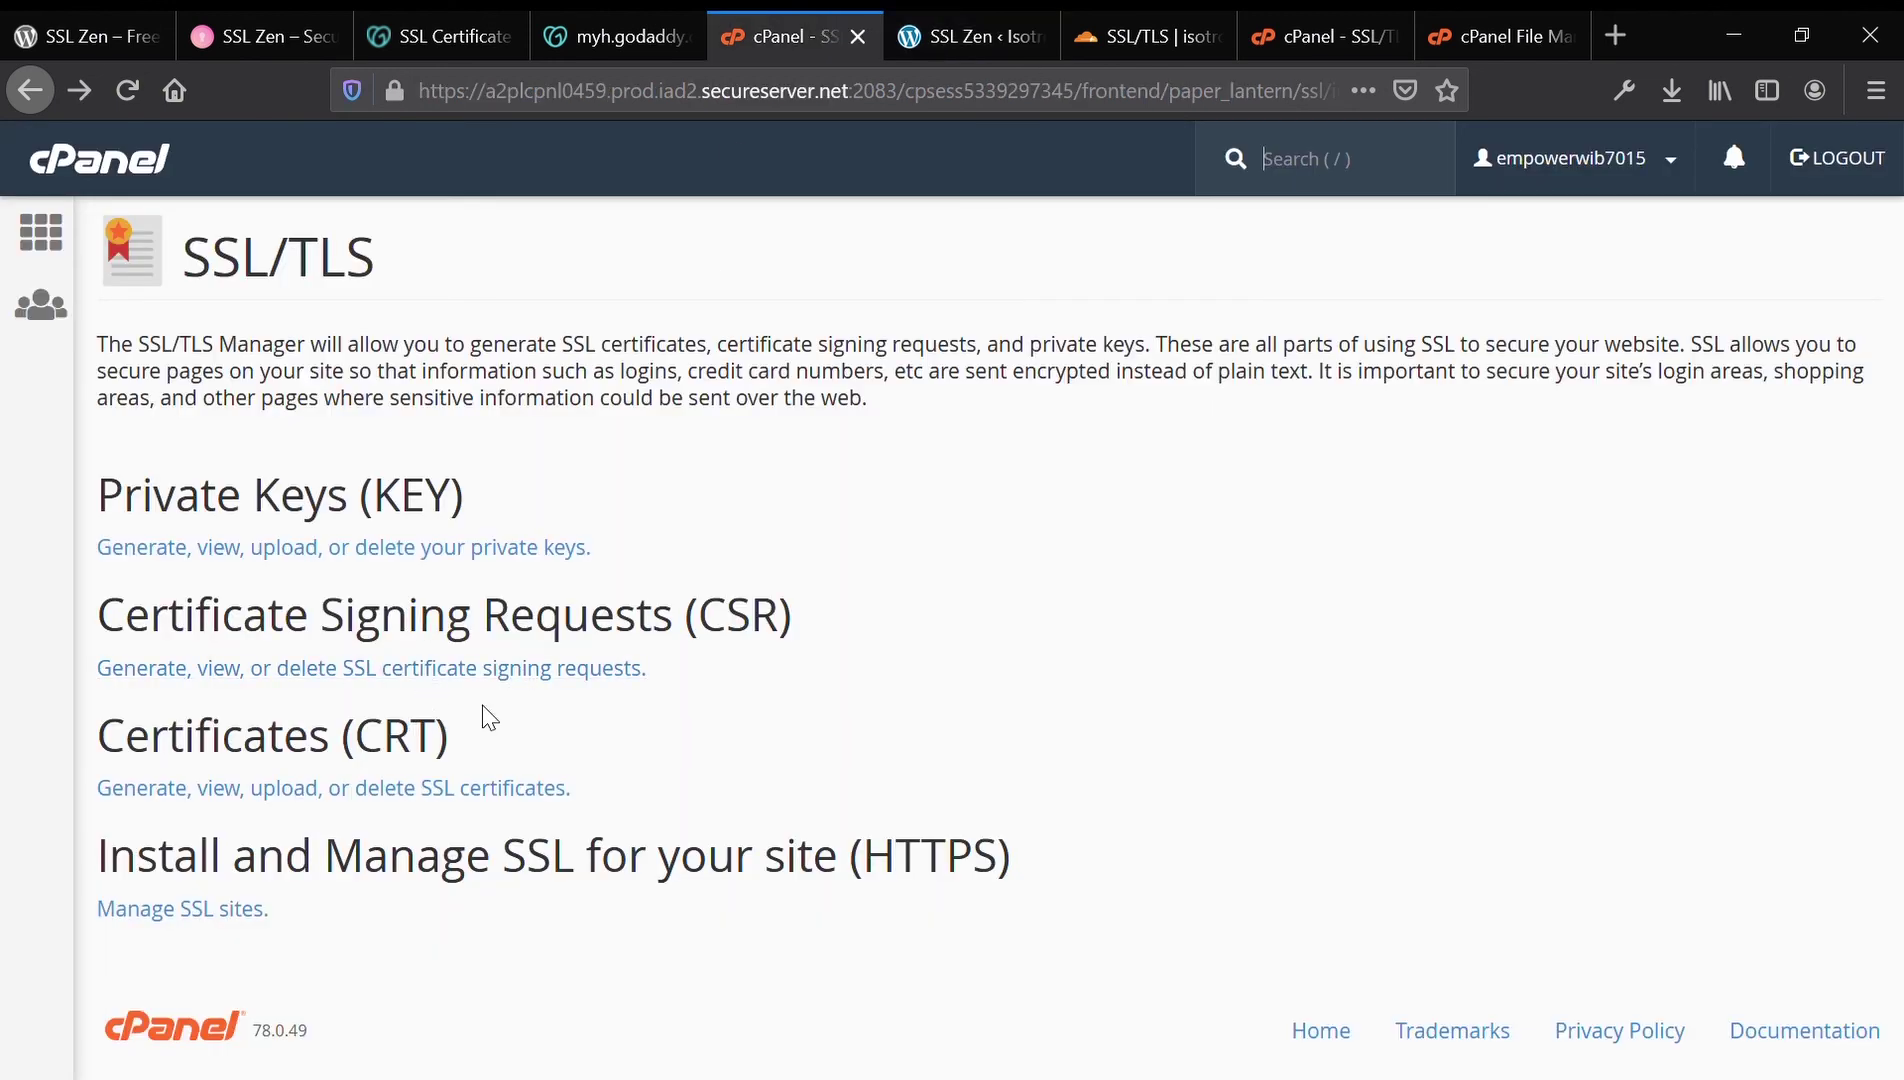
click(942, 25)
click(790, 34)
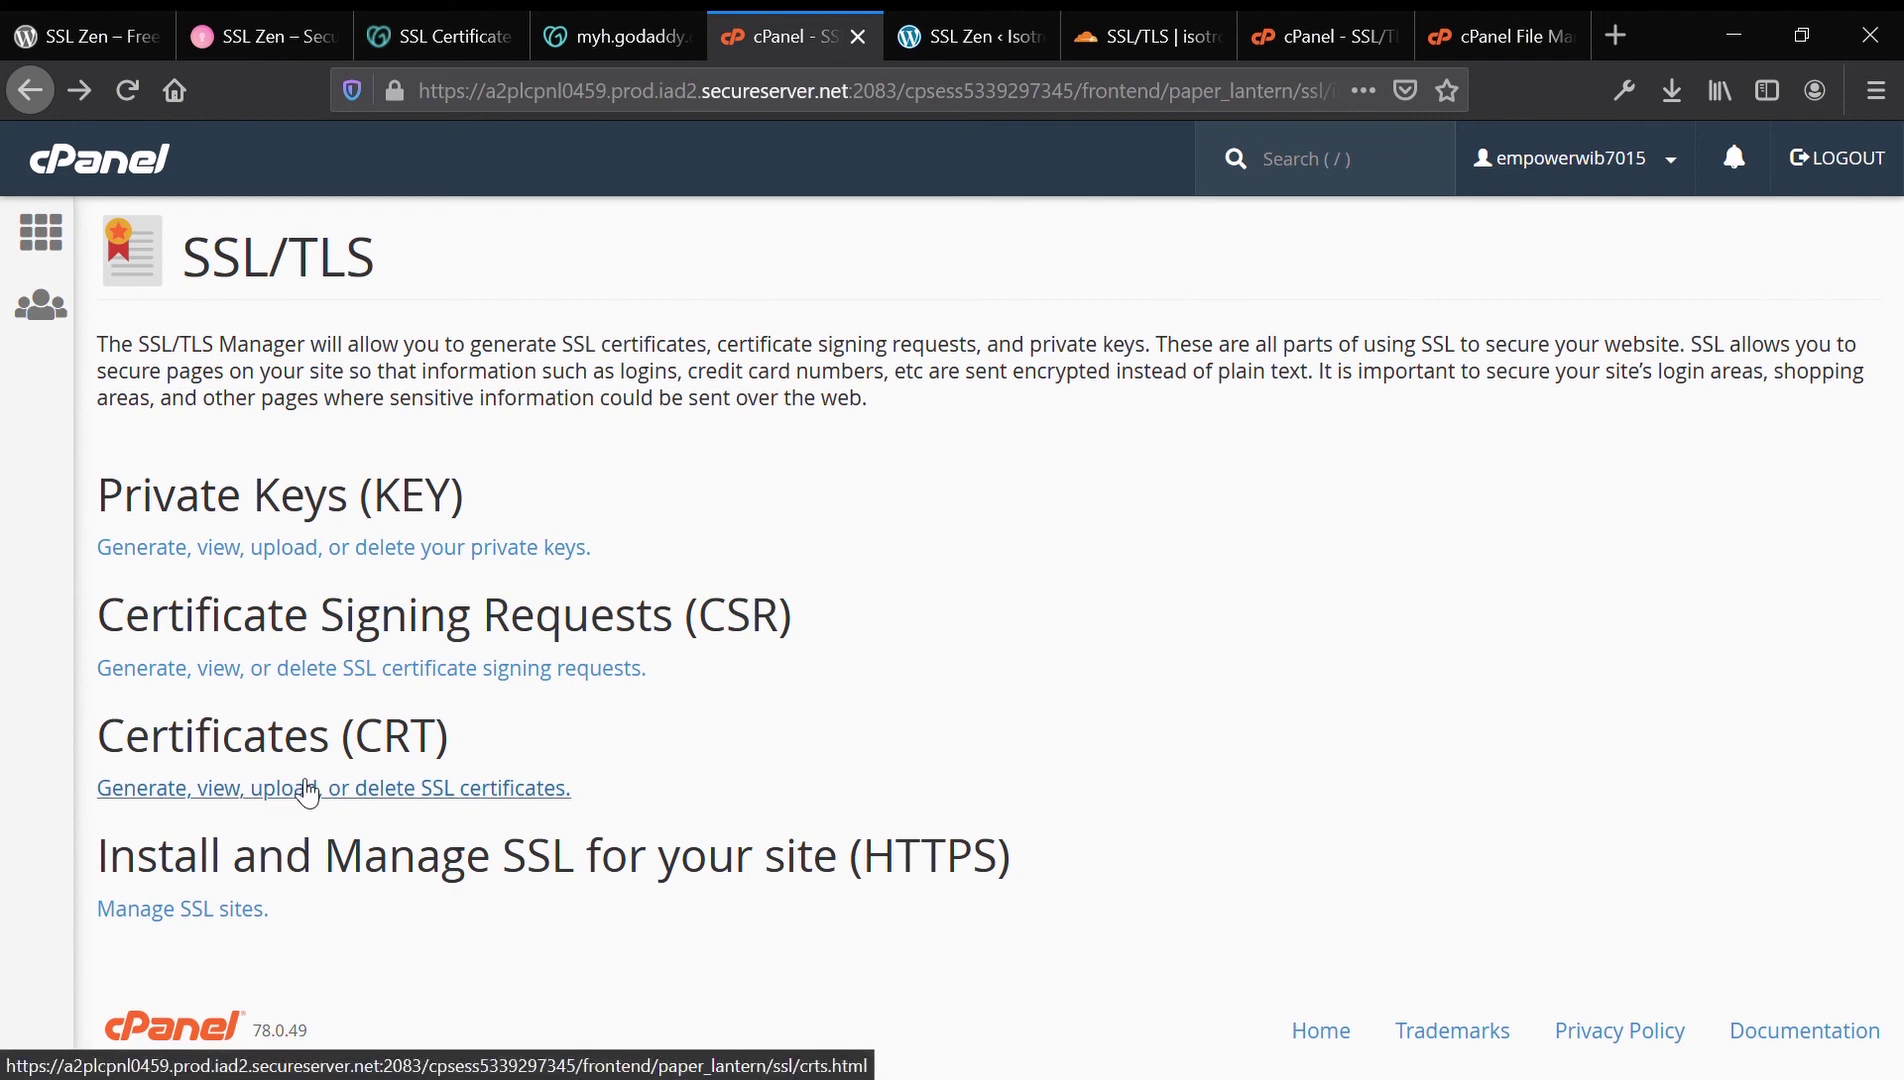
click(937, 45)
Step: Advance SSL Zen from Install SSL Certificate to the Activate SSL step
scroll(1113, 570, down, 2)
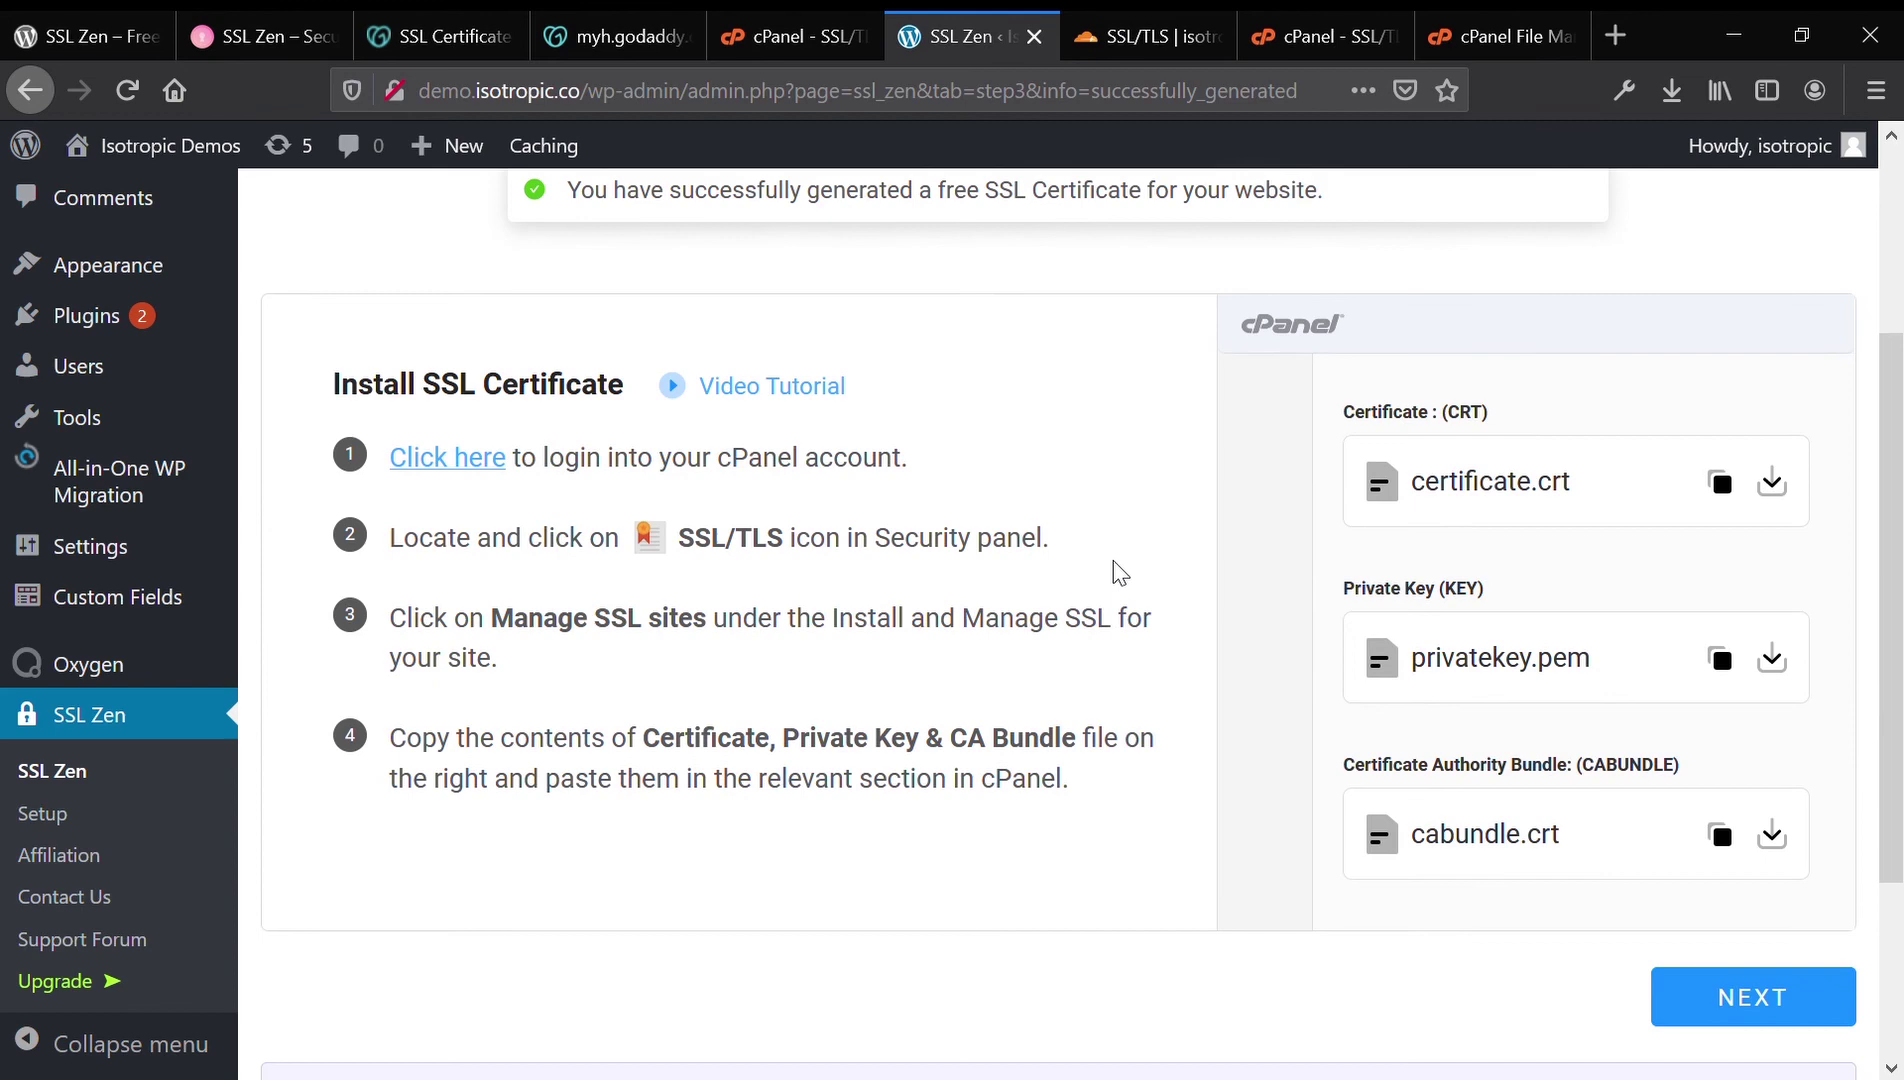
scroll(1130, 570, up, 1)
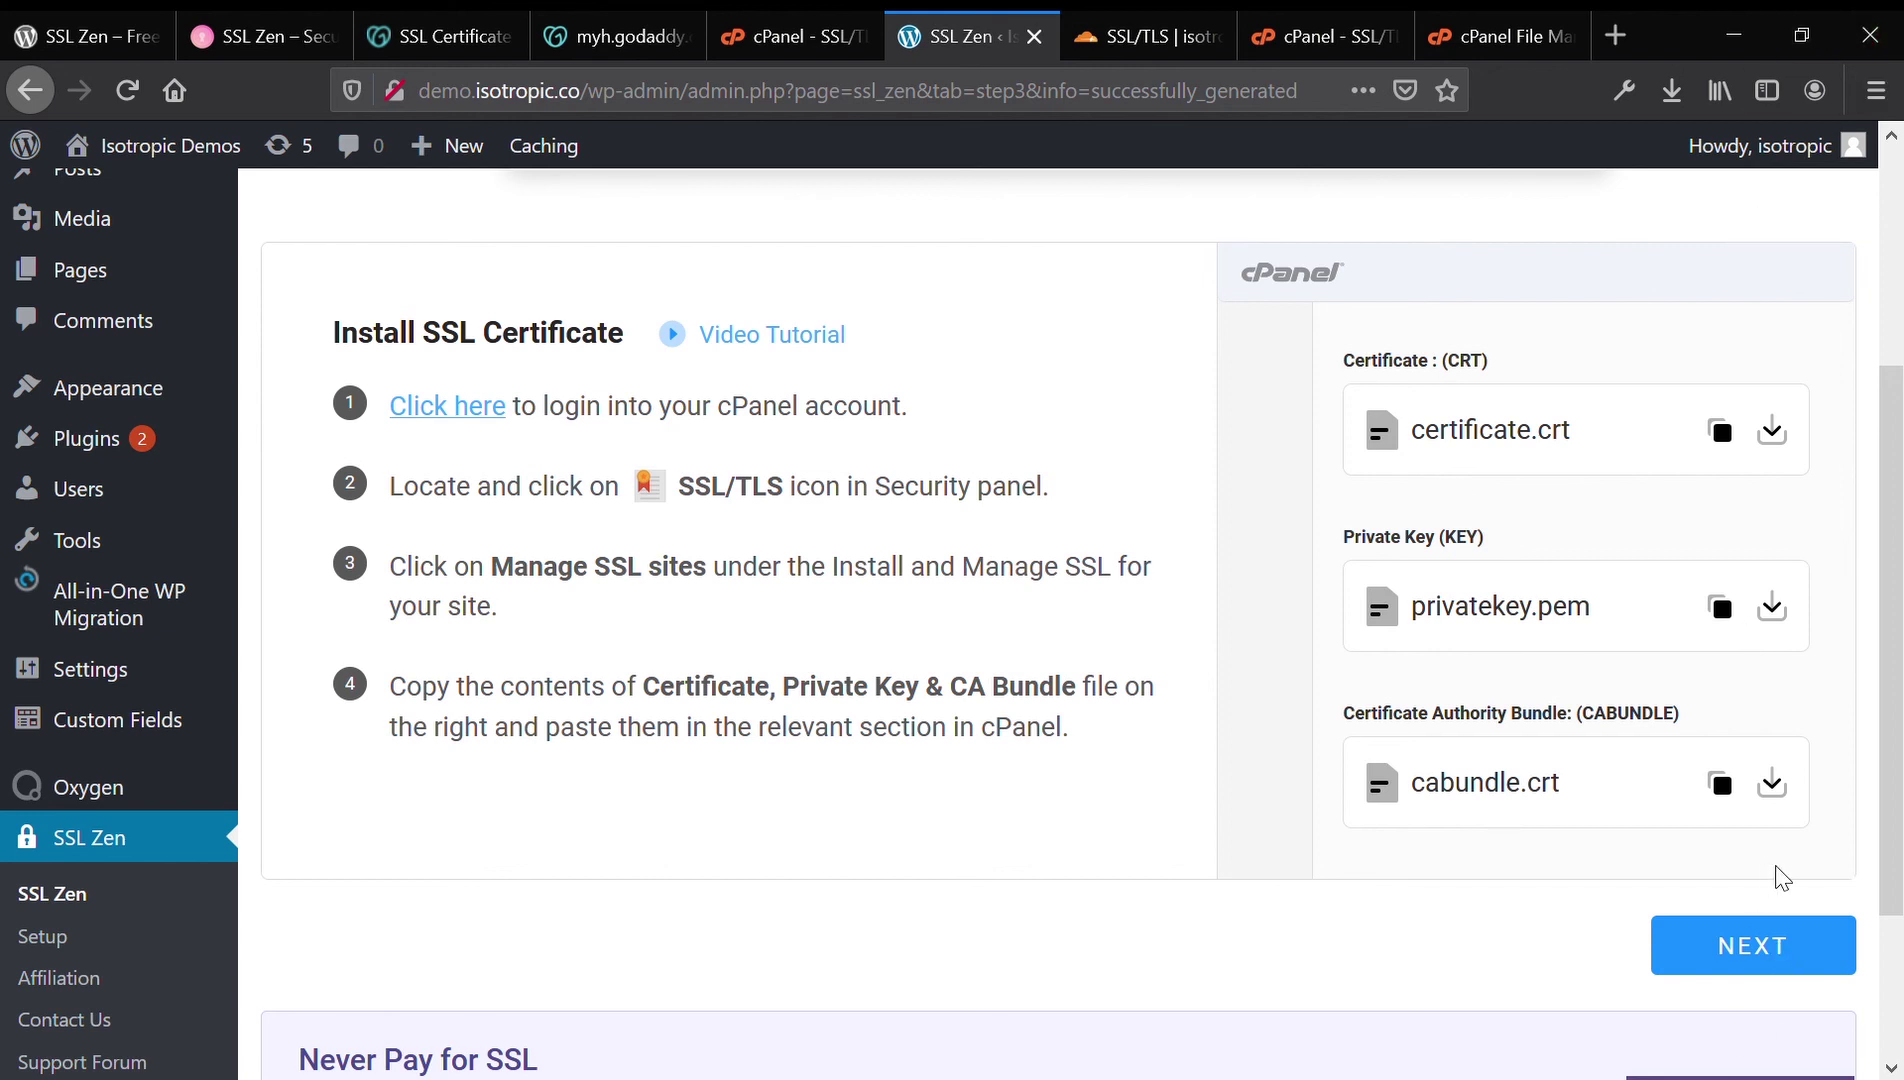
click(1815, 950)
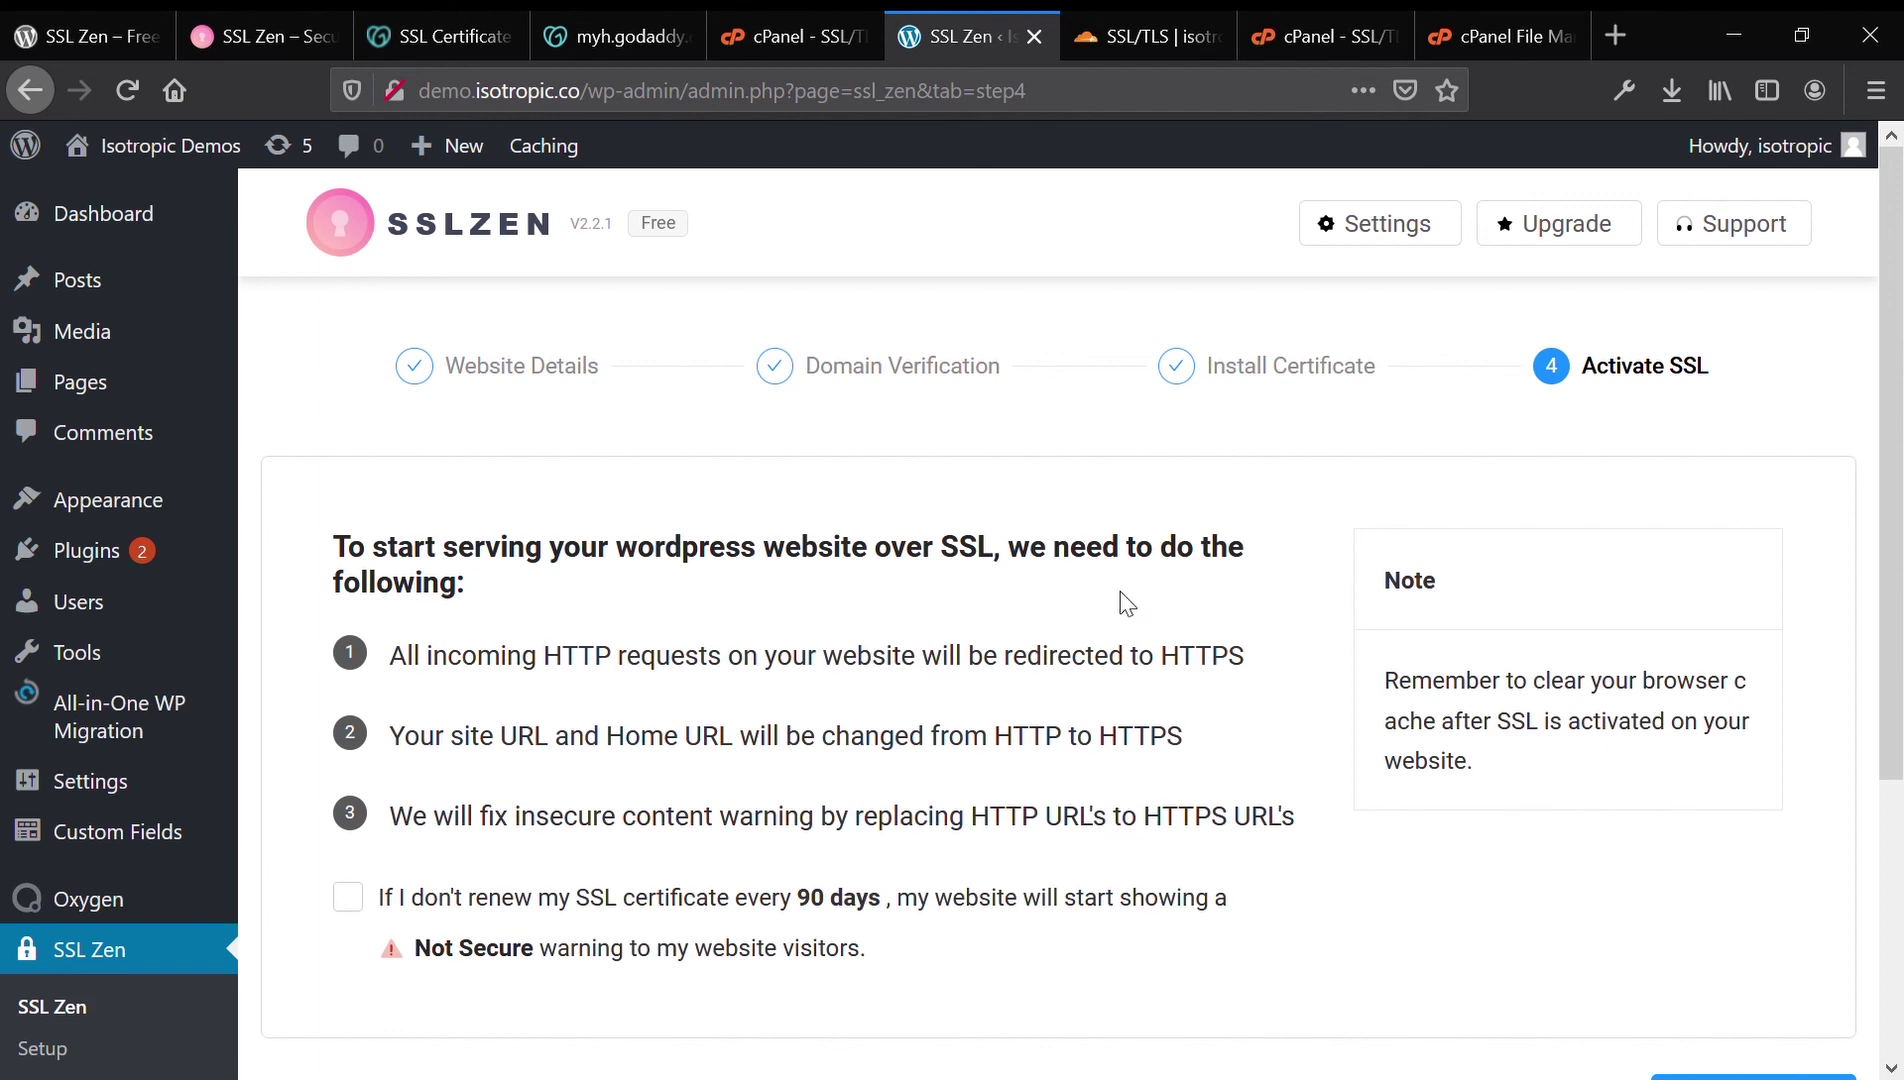
Step: Tick the 90-day renewal acknowledgement and submit SSL activation for the website
scroll(1127, 600, down, 2)
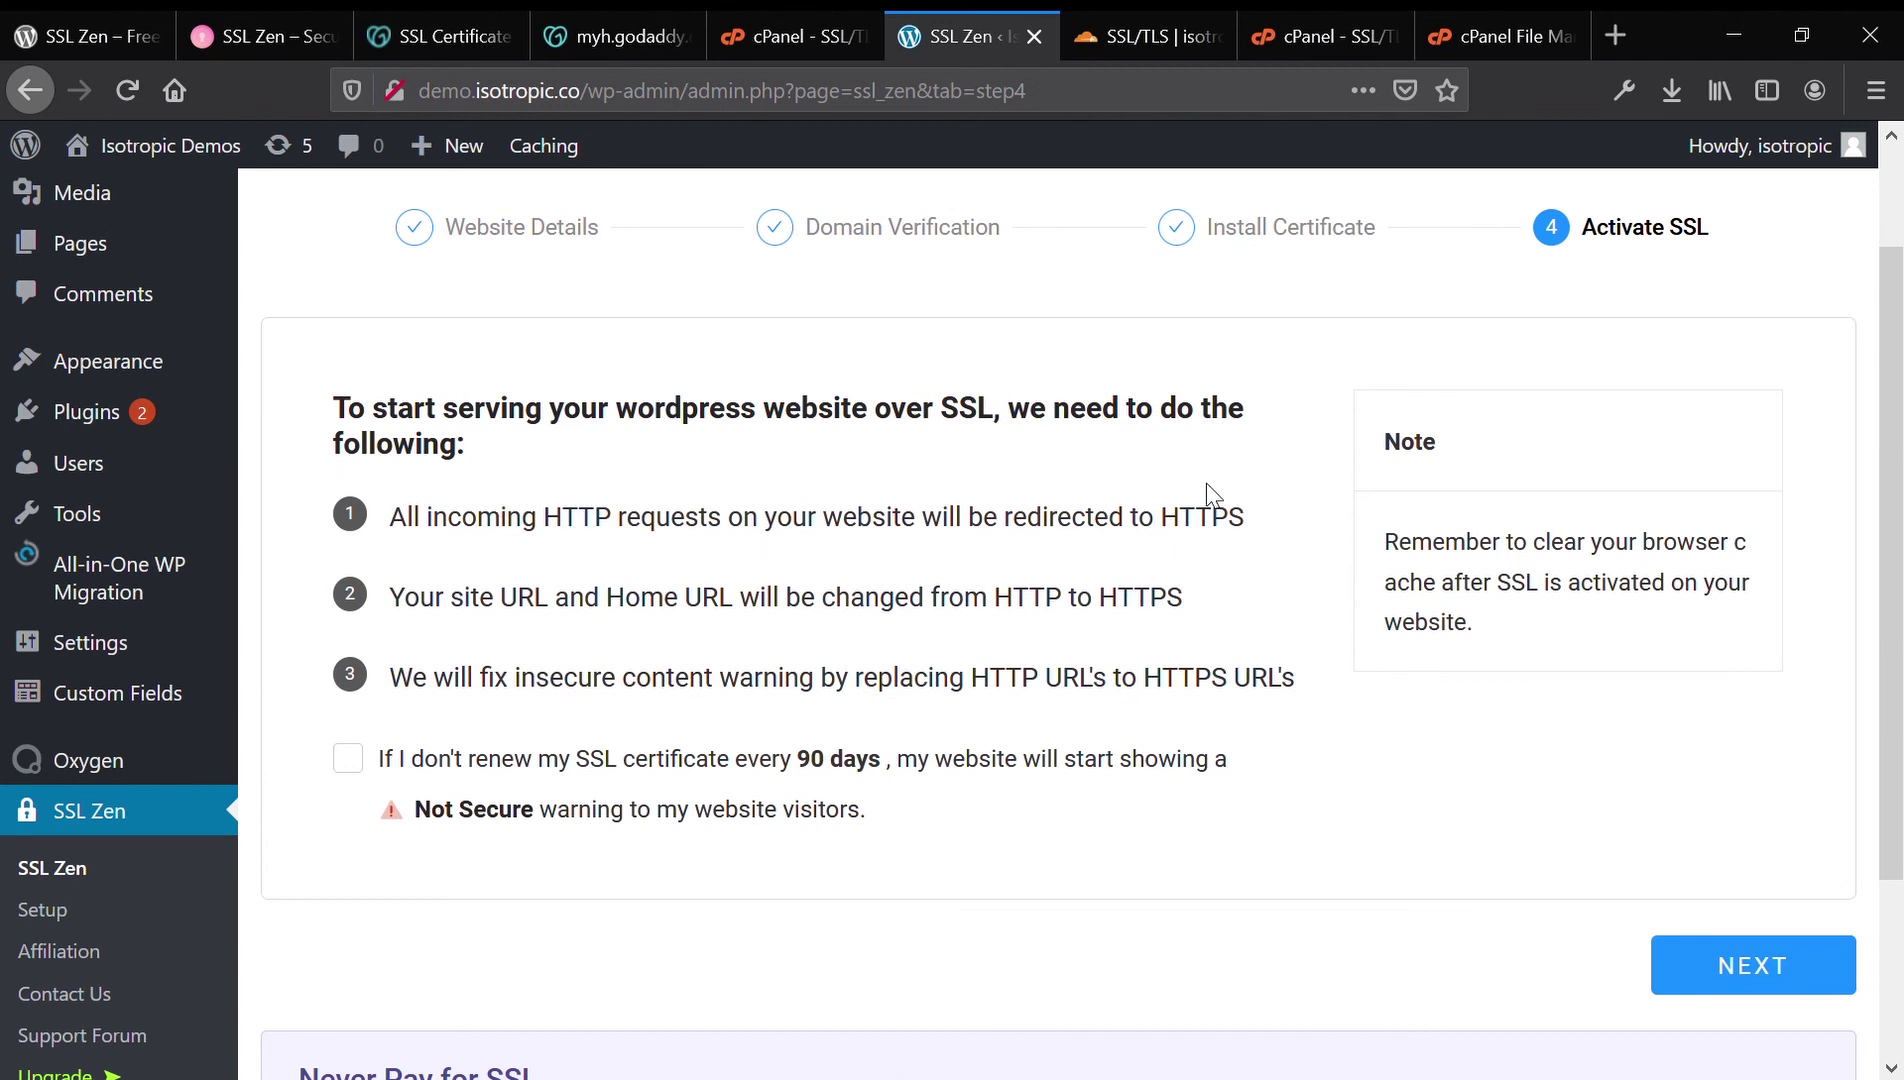
drag(1238, 515, 1273, 535)
click(643, 766)
scroll(757, 770, down, 1)
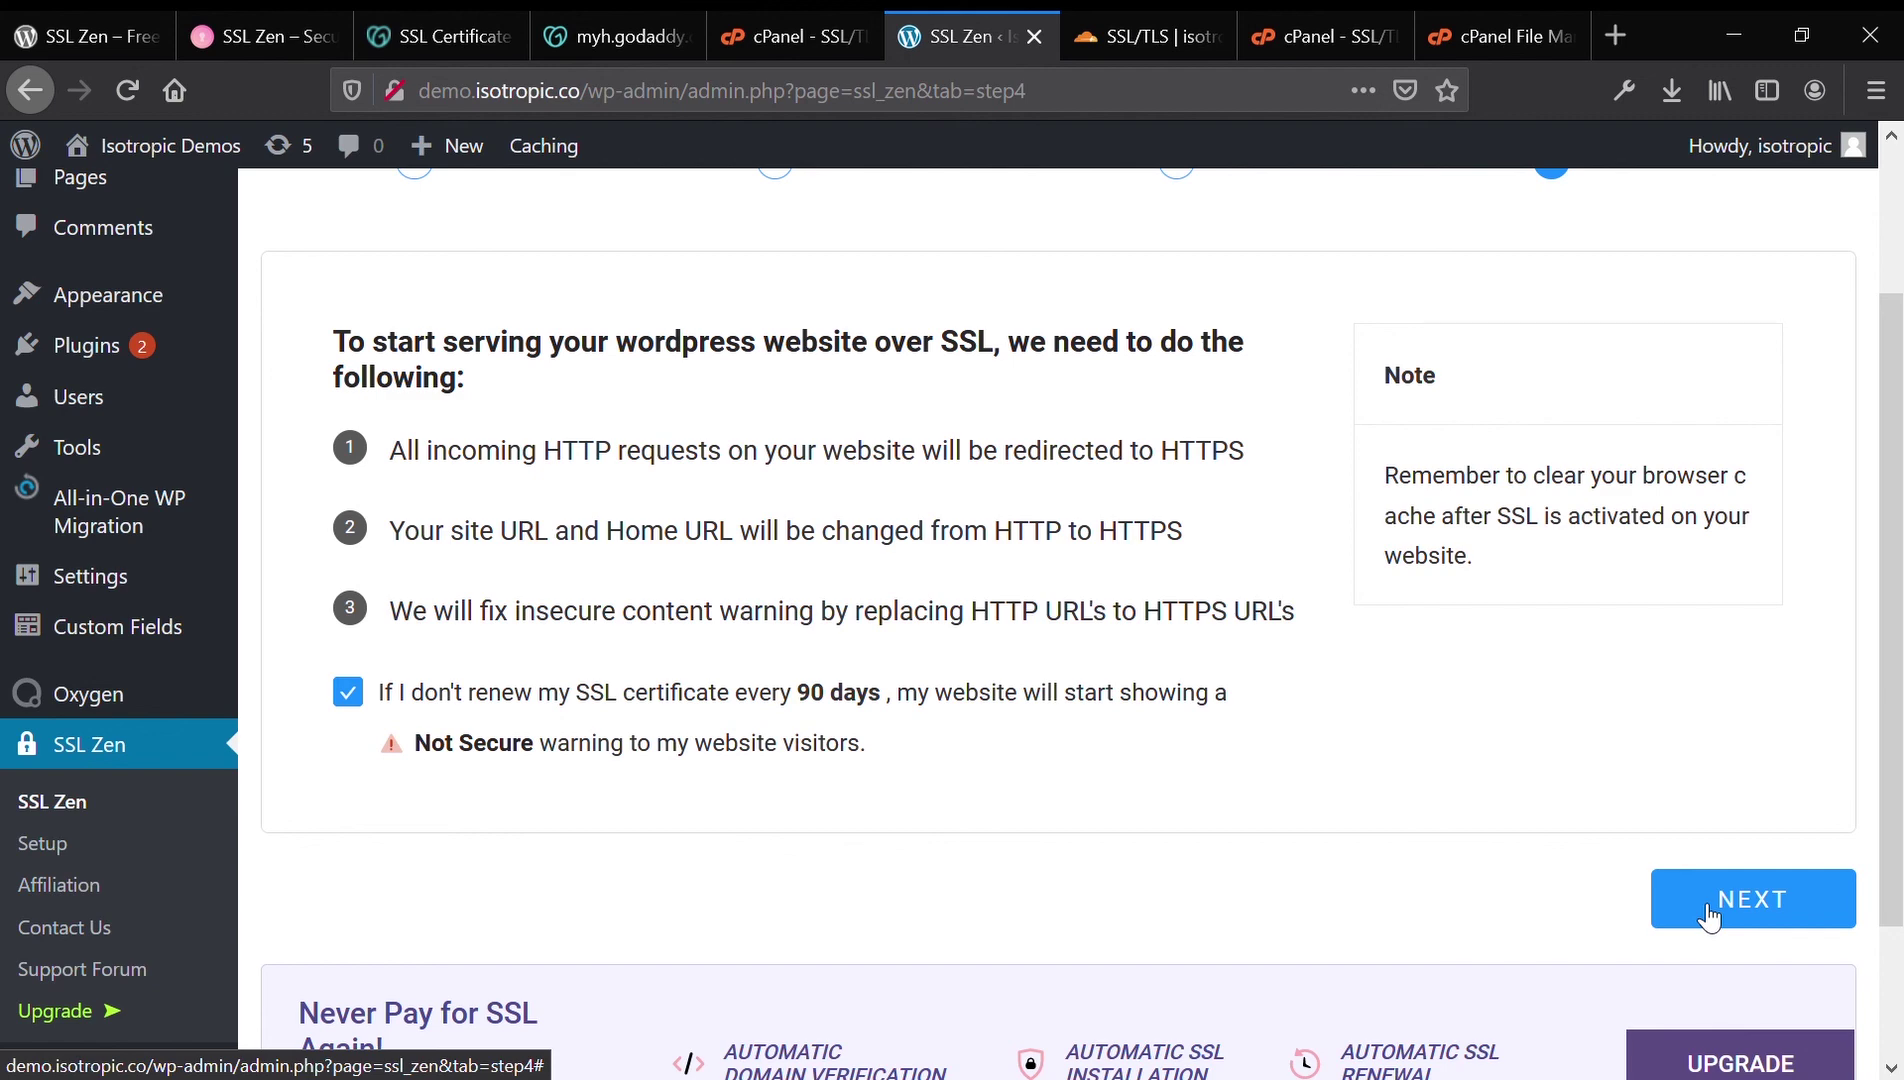
click(1707, 906)
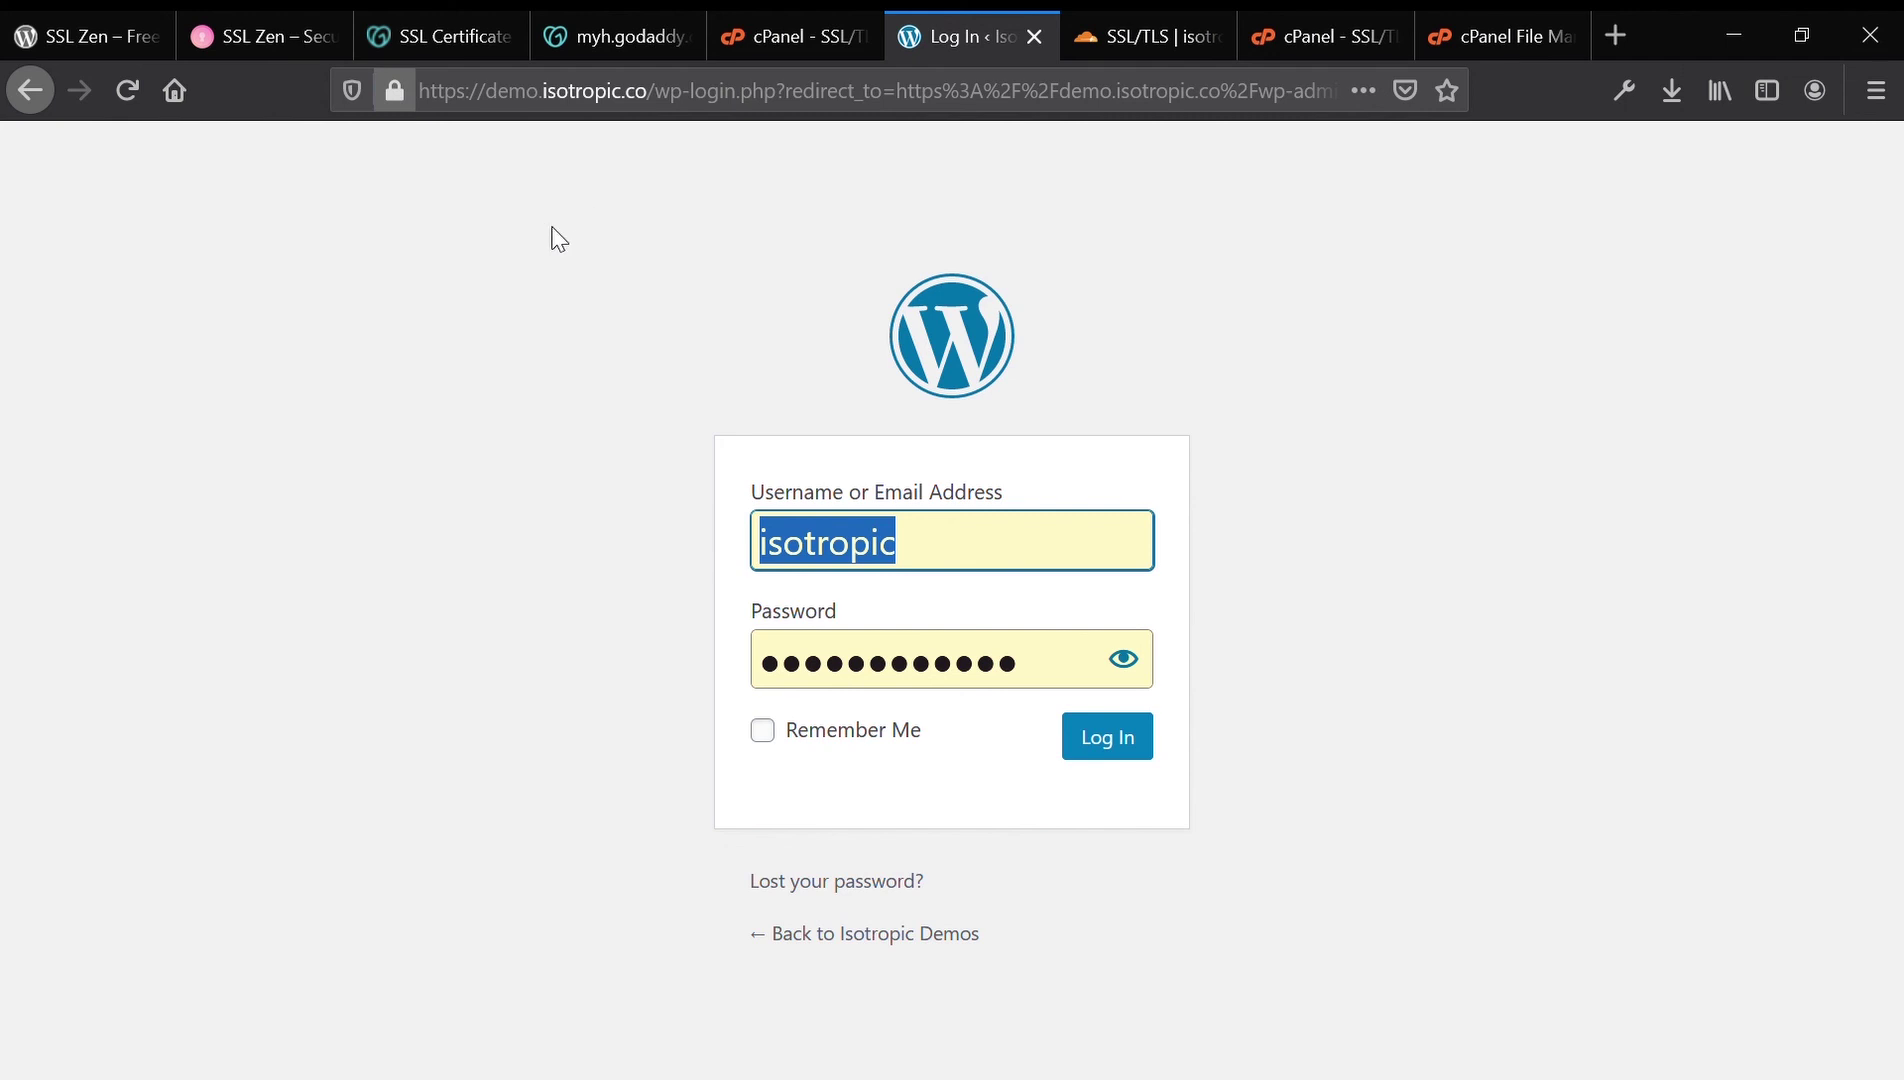
Step: Try logging in on the WordPress login page and check its HTTPS address
click(337, 385)
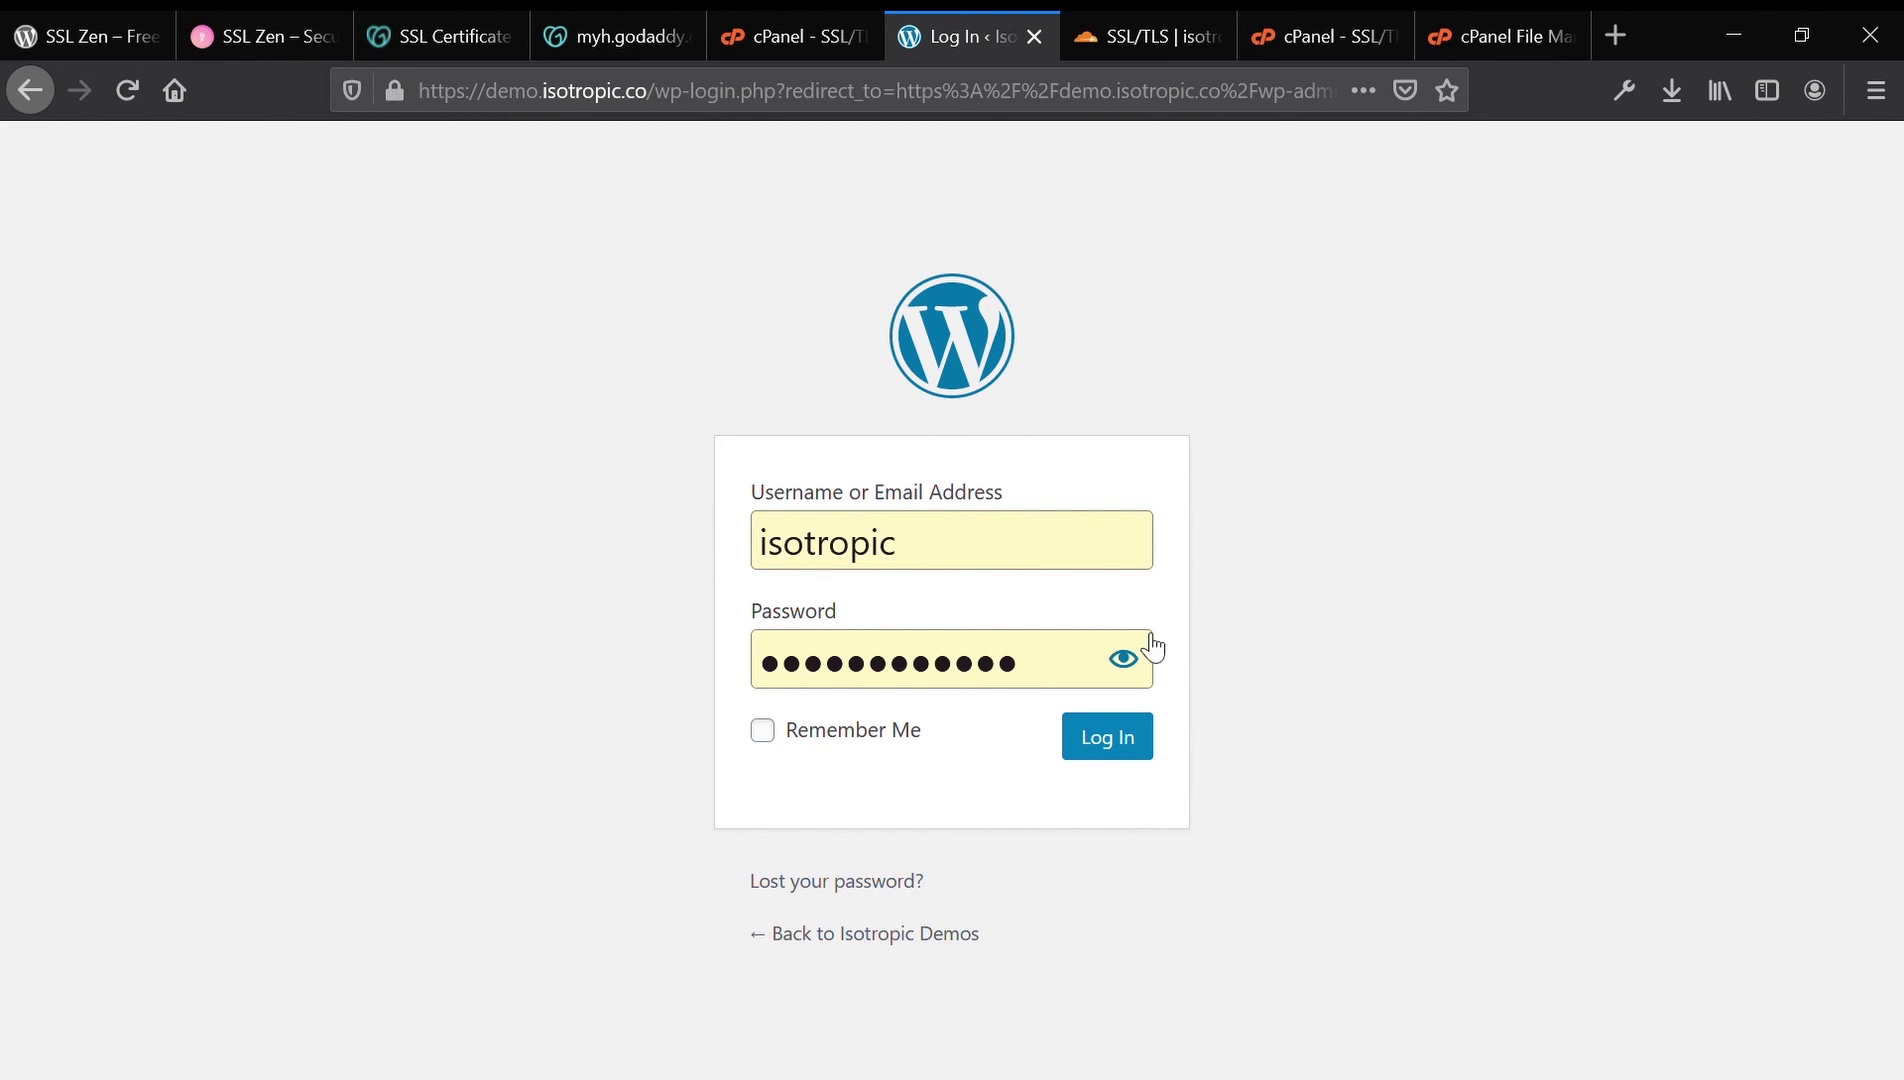
click(1114, 737)
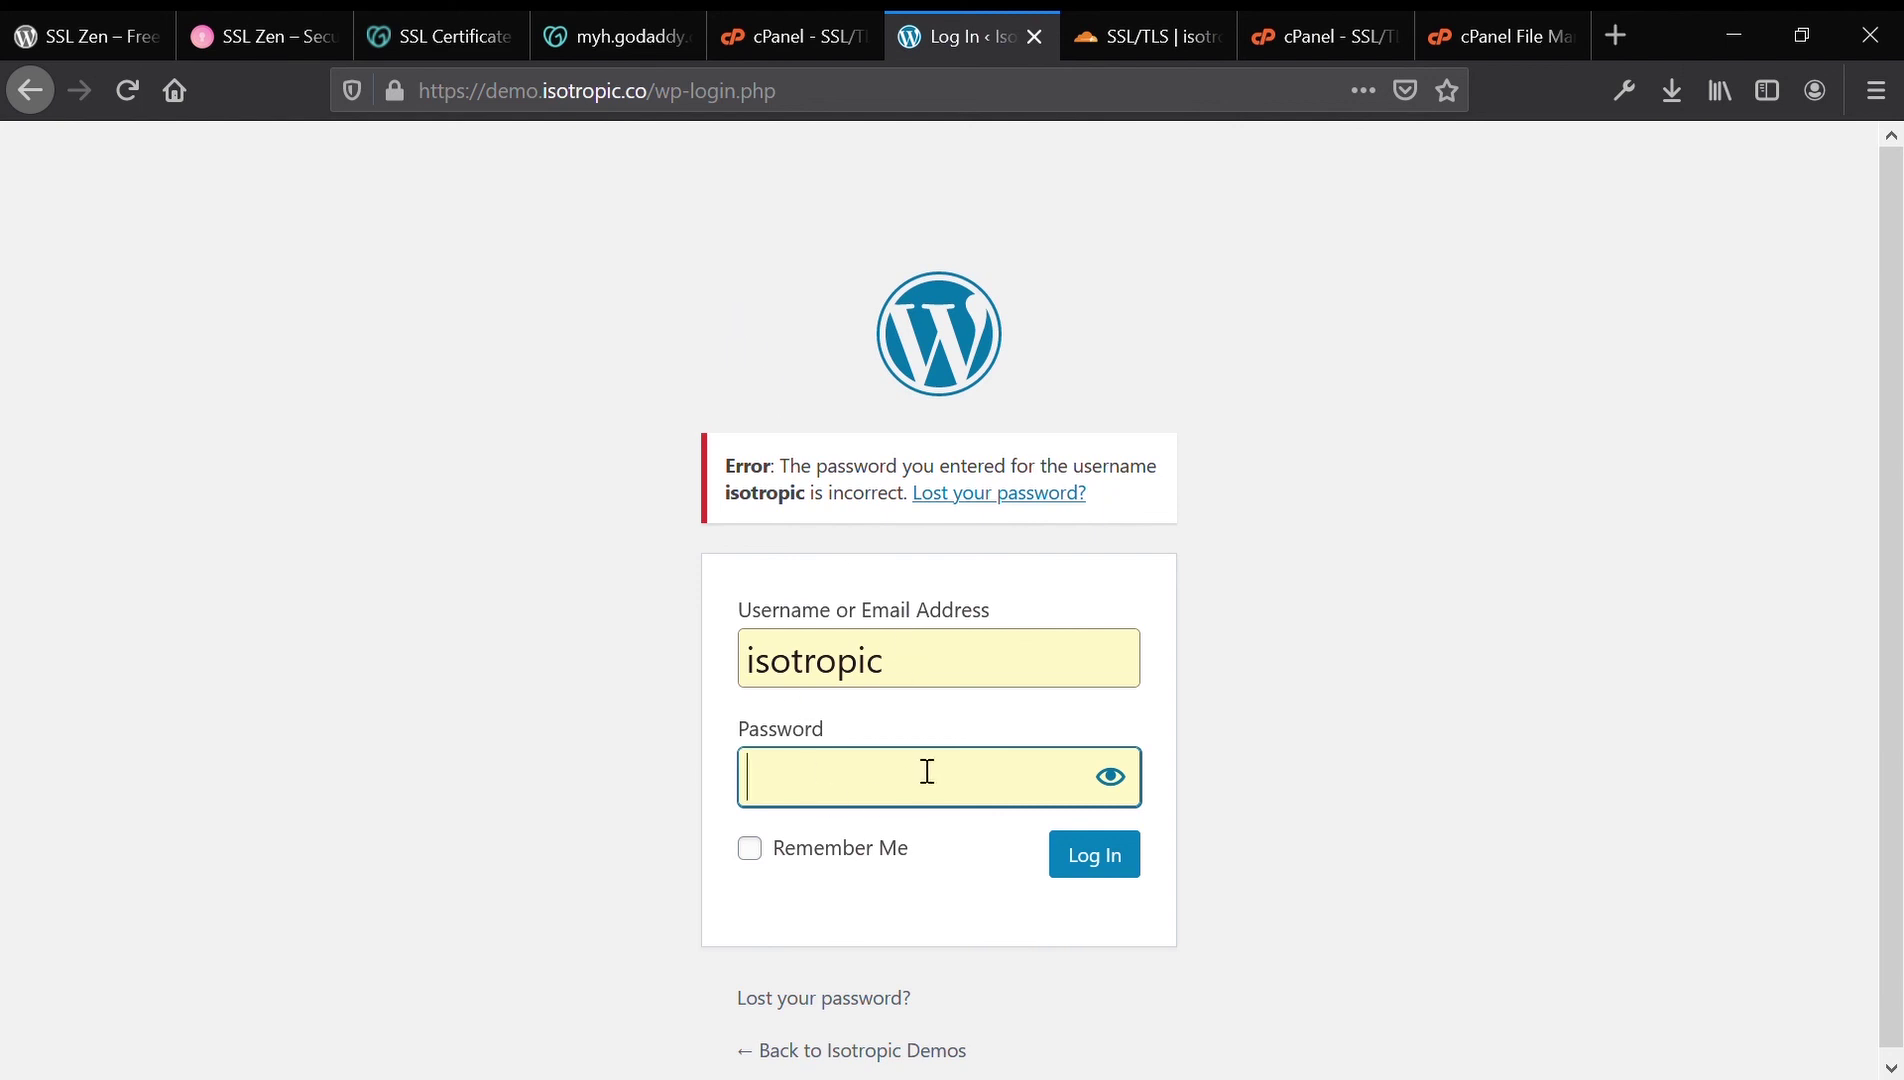
click(1410, 572)
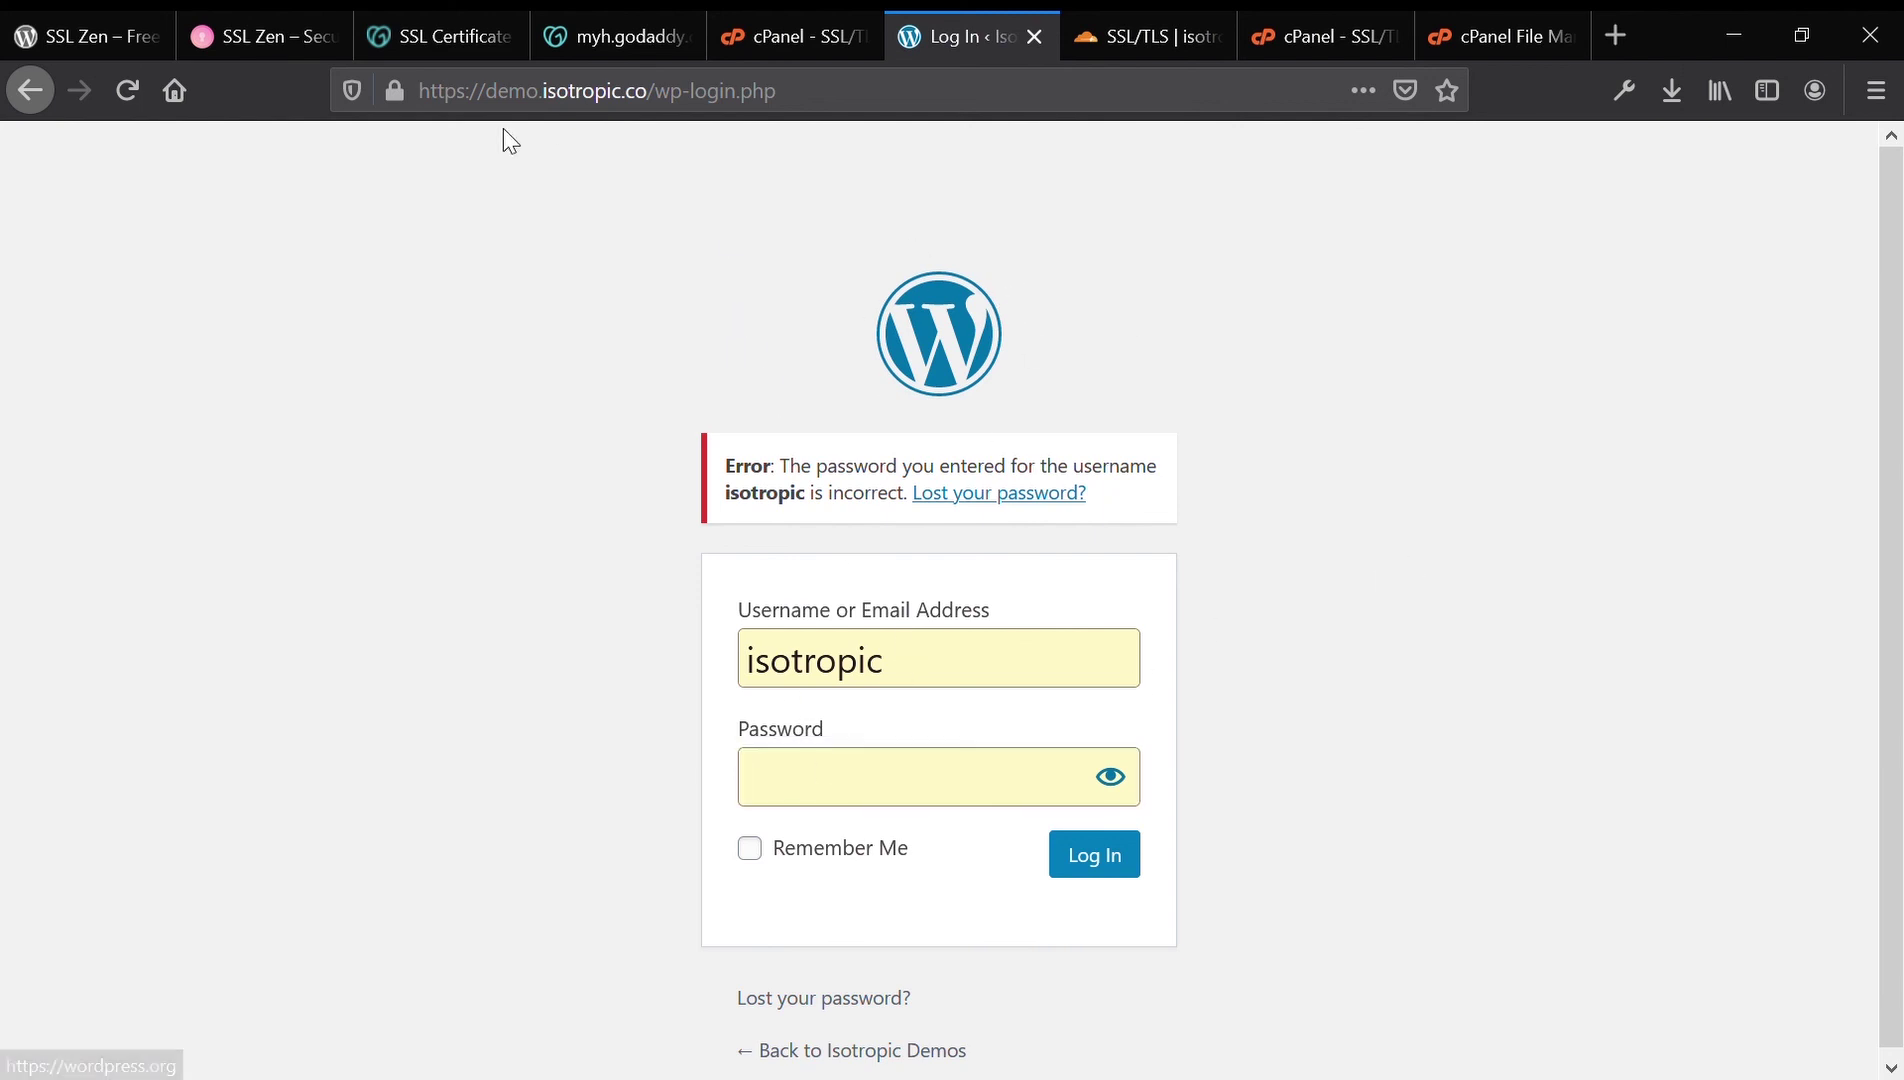
drag(440, 110, 871, 106)
click(871, 106)
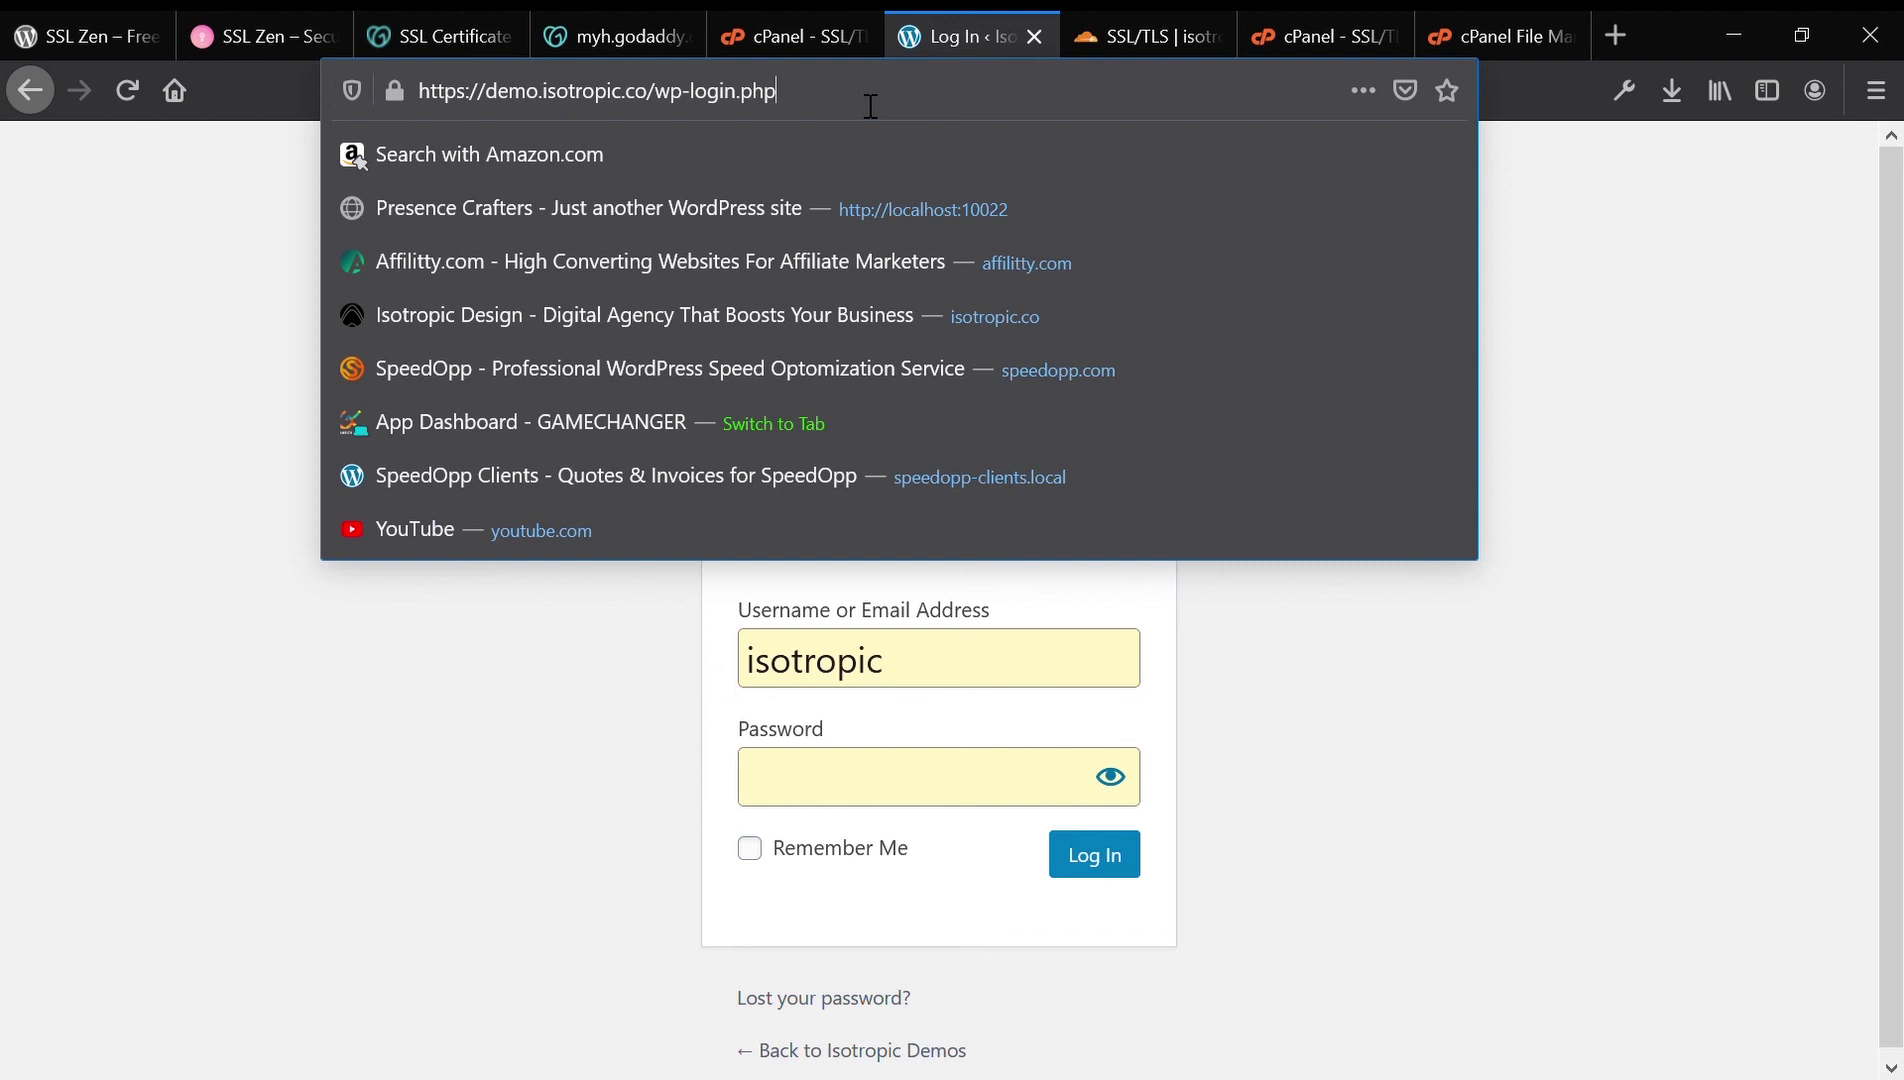
click(195, 220)
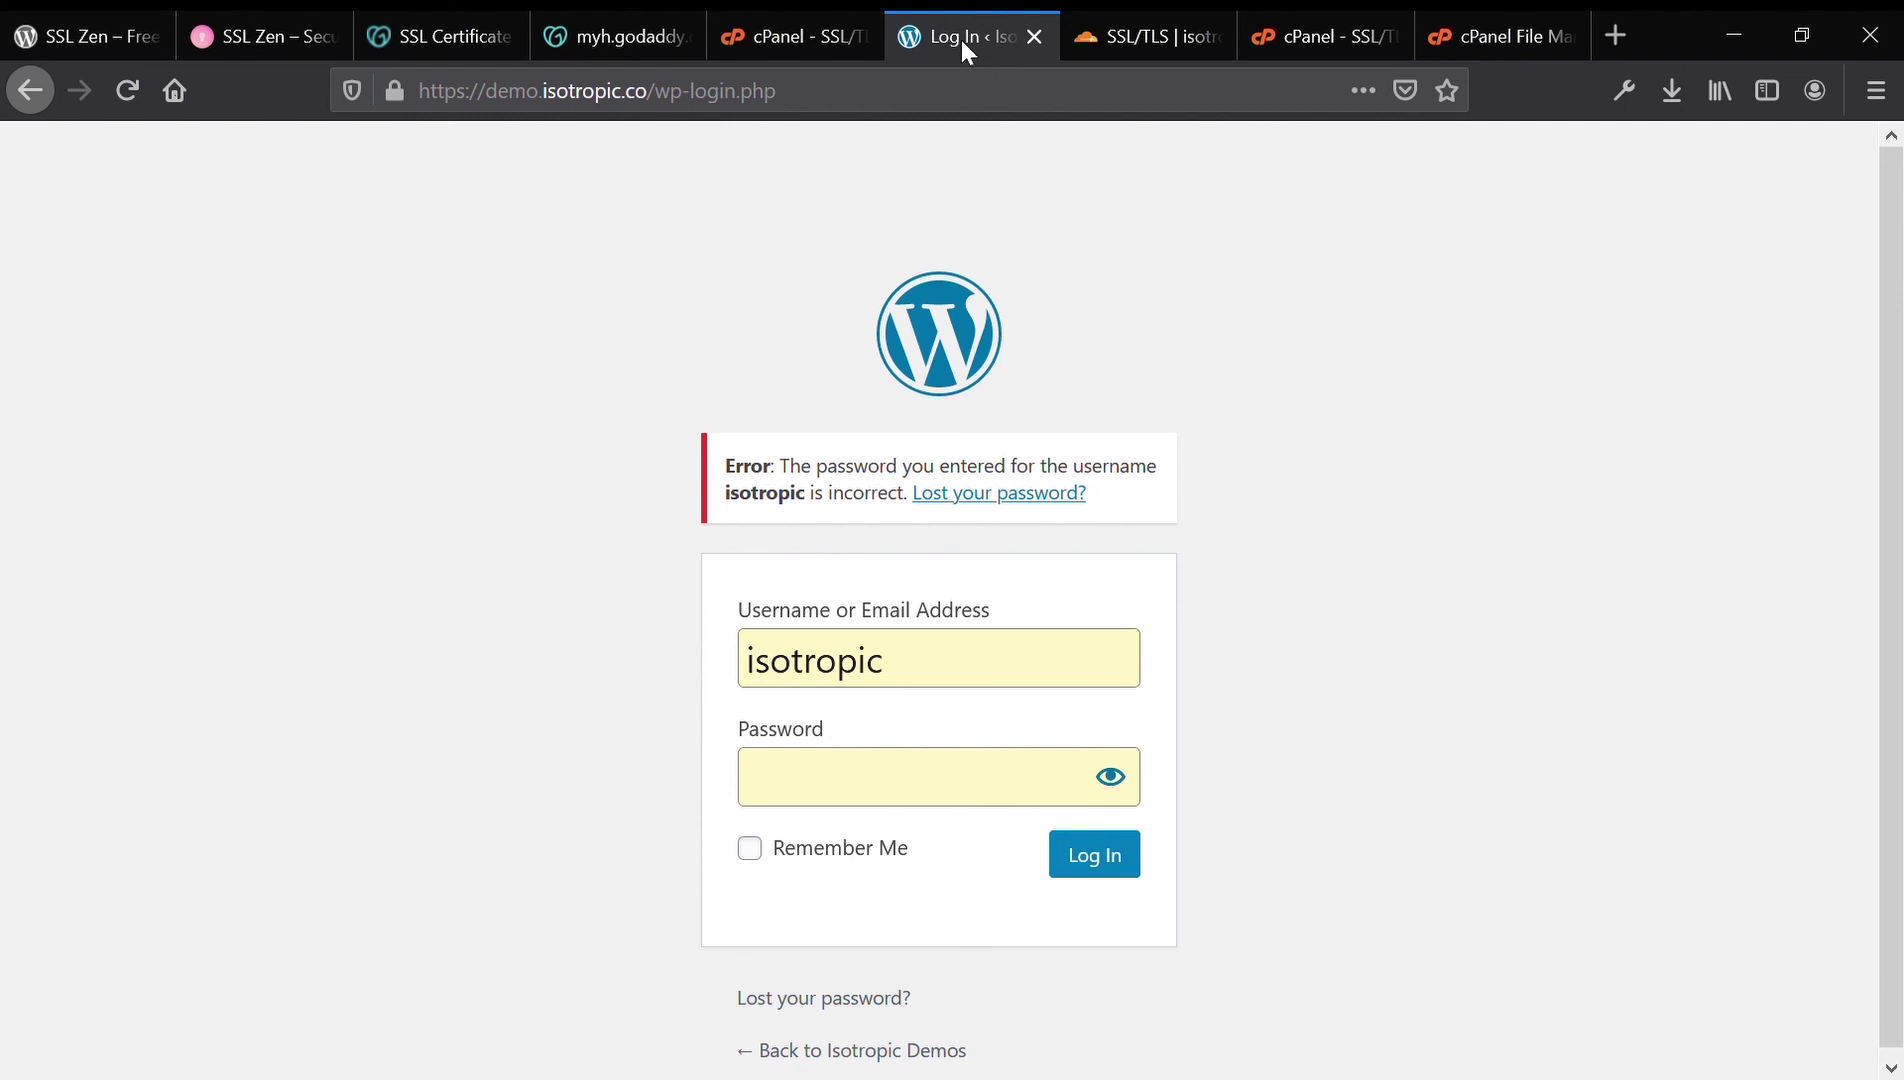
Step: Bring up GoDaddy's SSL pricing page listing plans from $63.99 to $295.99 per year
click(405, 22)
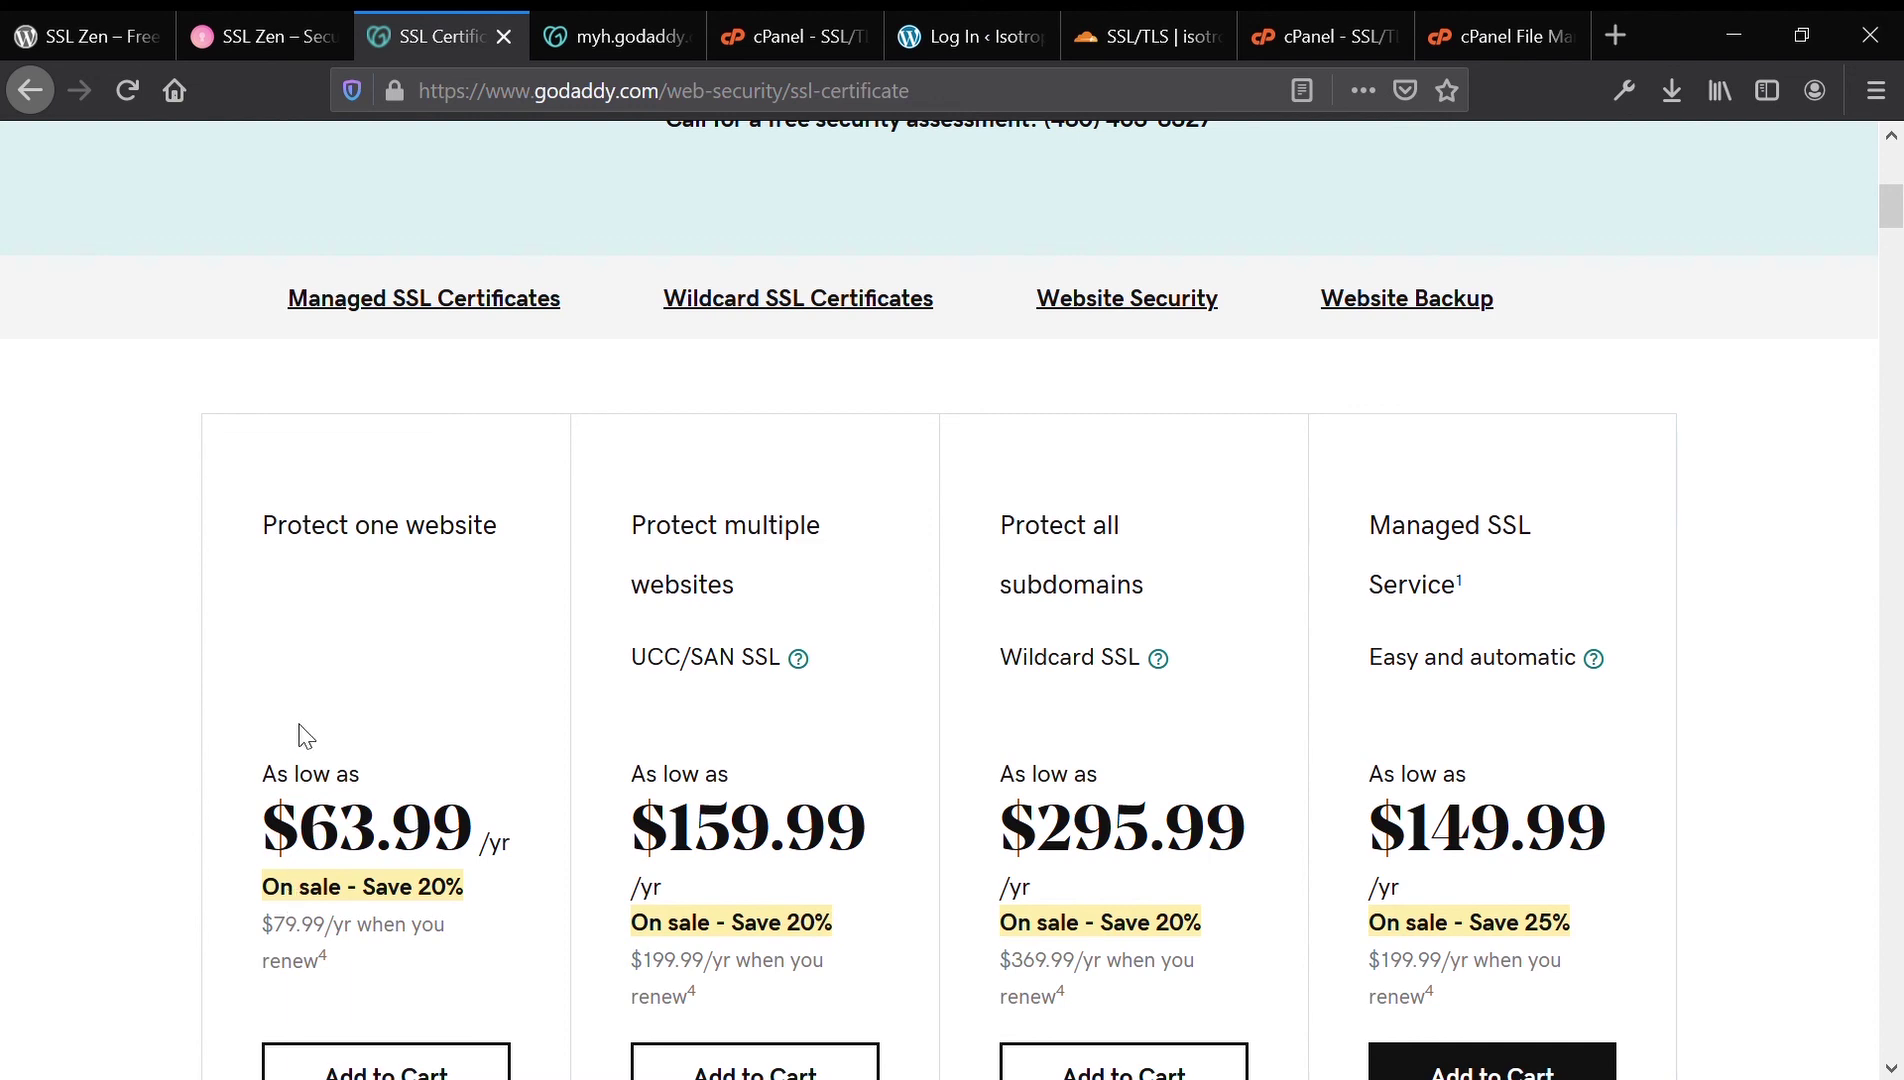
scroll(300, 735, up, 7)
scroll(305, 735, down, 8)
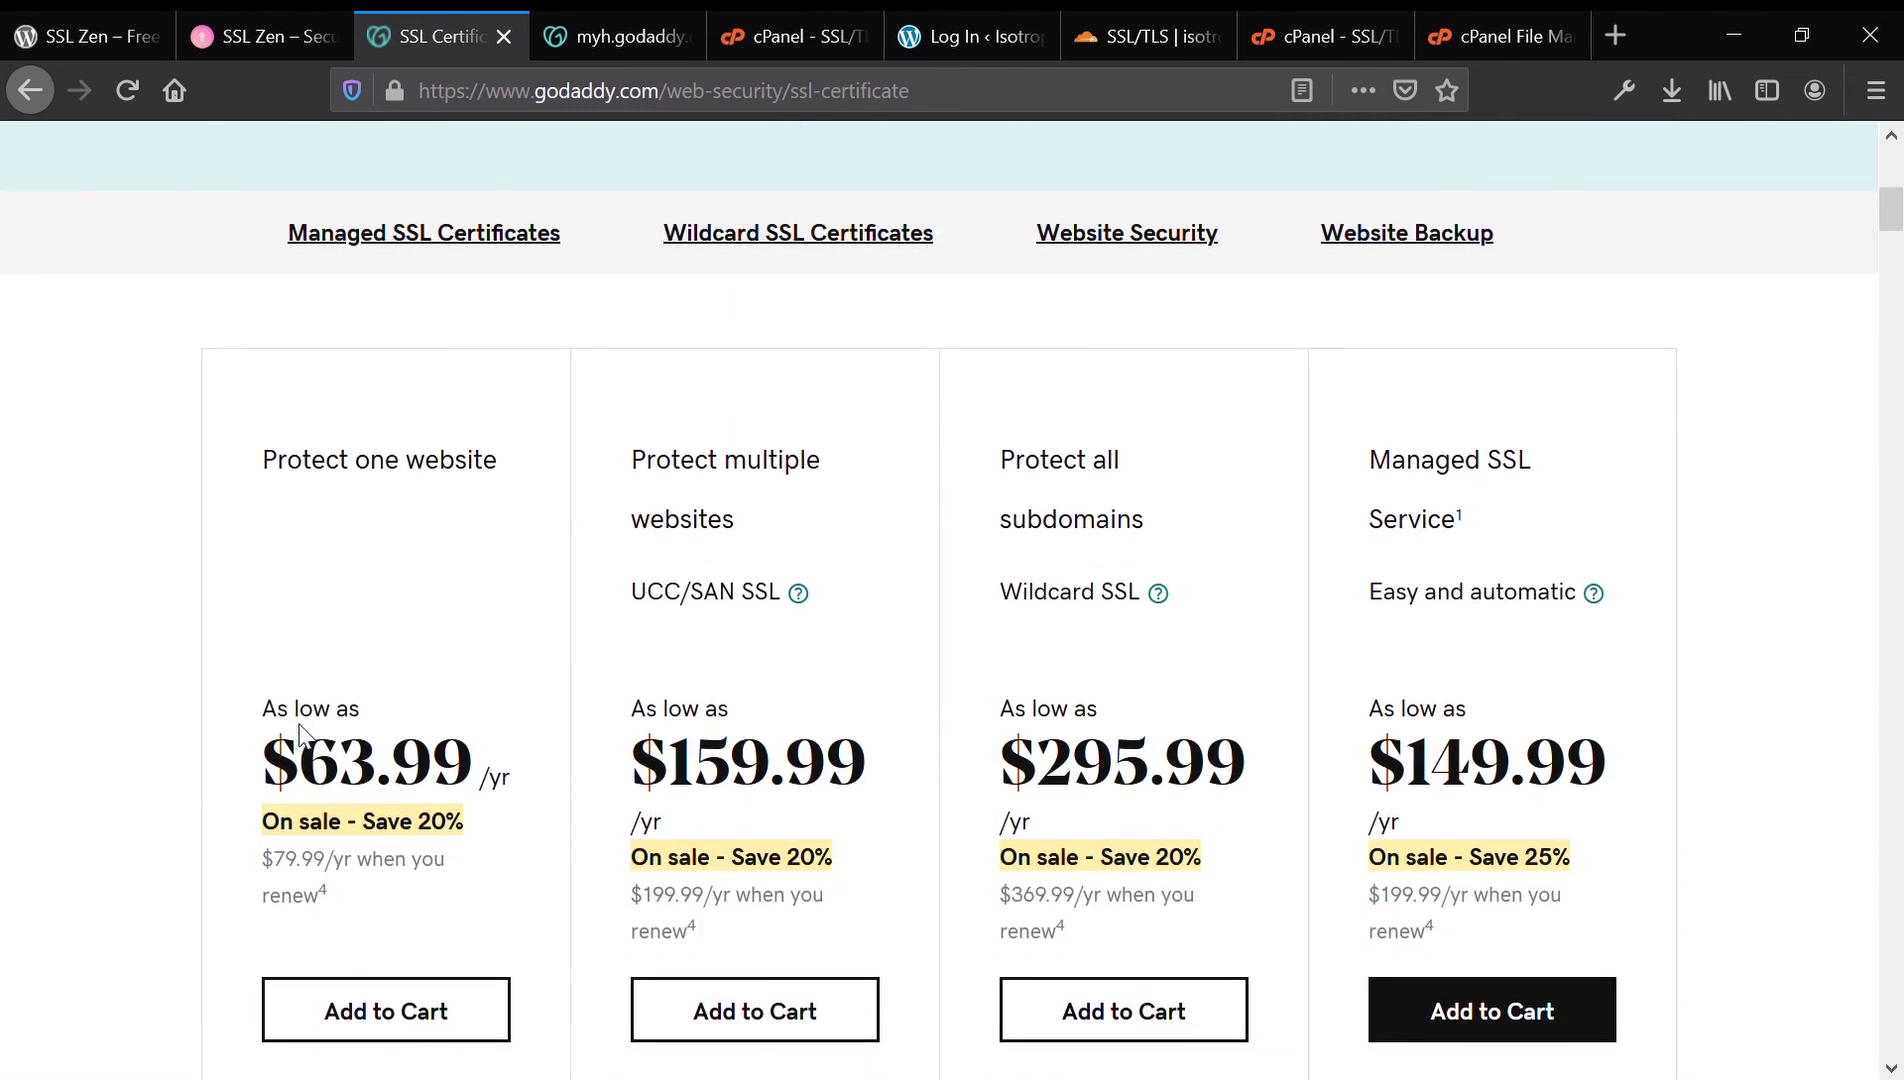
Step: Show the sslzen.com page on plugin-based certificate installation
click(287, 22)
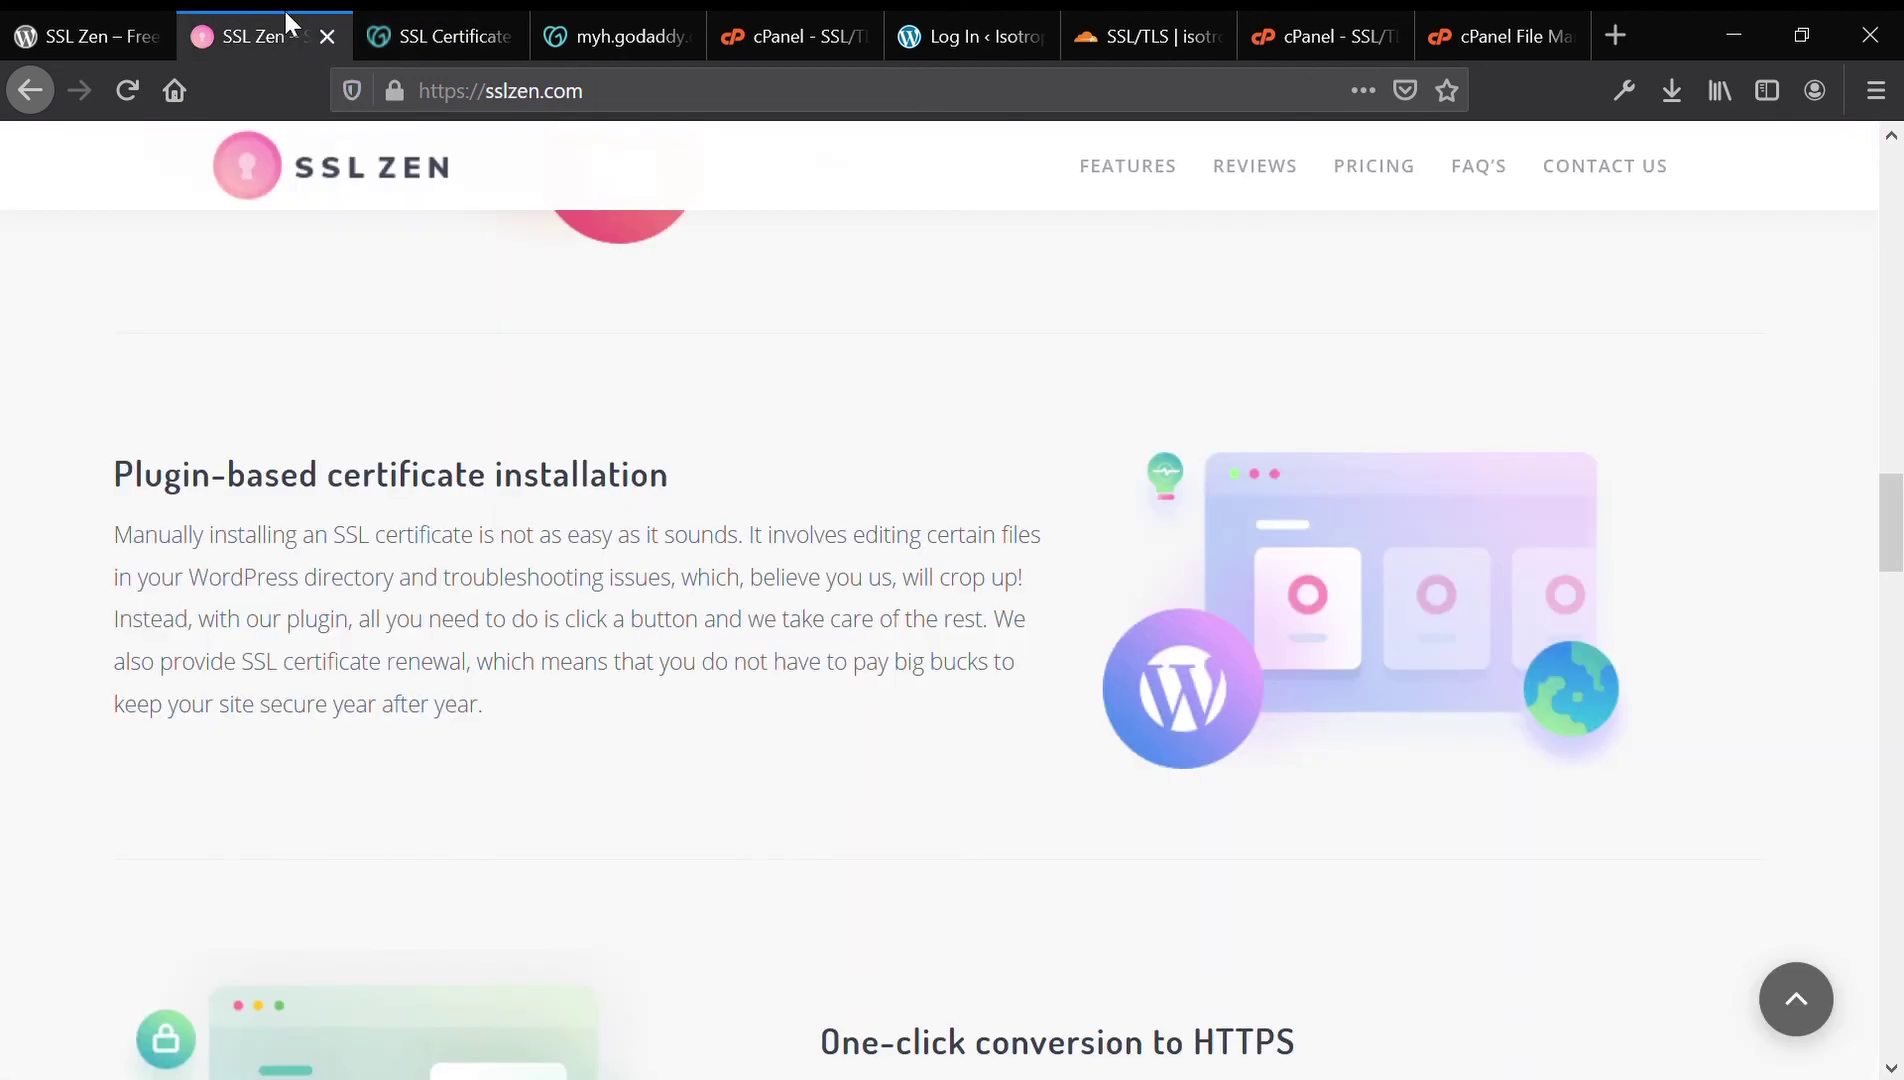